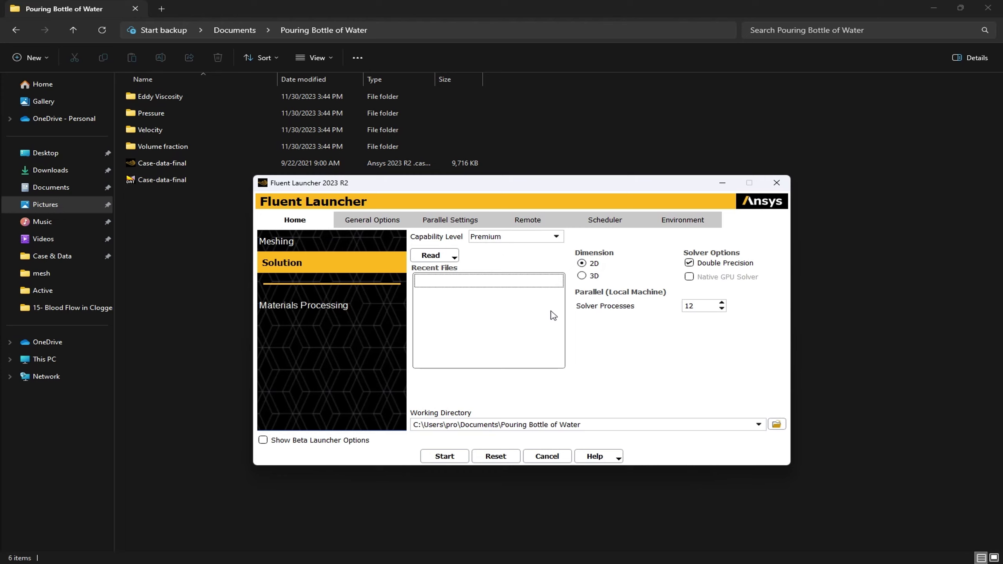
- Choose Case-data-final from the Pouring Bottle of Water folder as the case and data file to read
left_click(452, 257)
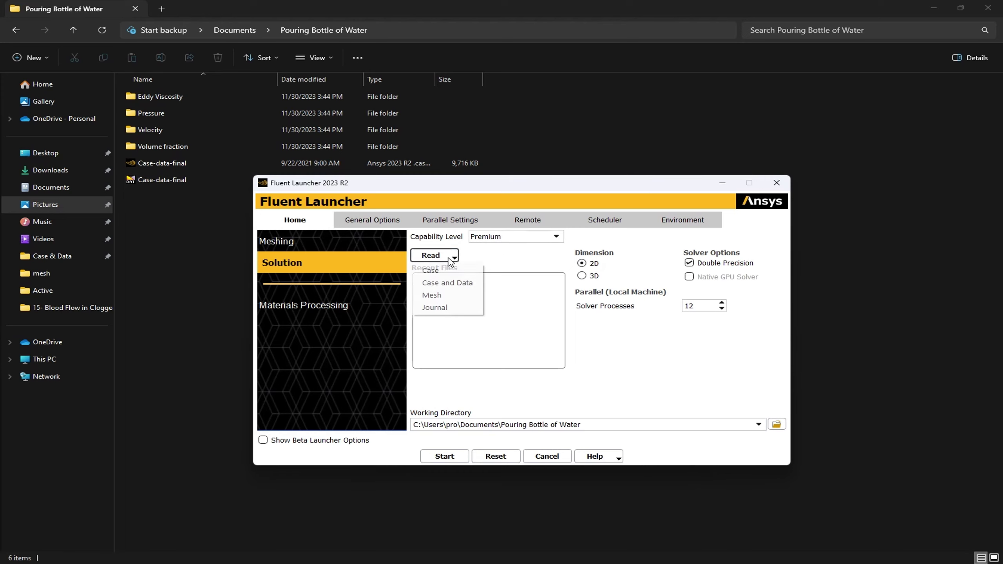
left_click(451, 286)
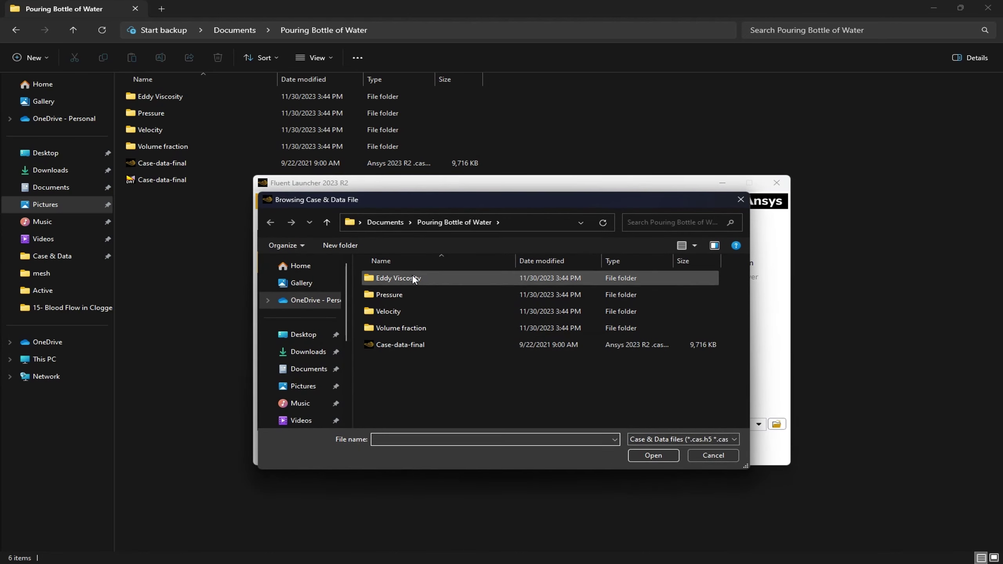
left_click(371, 344)
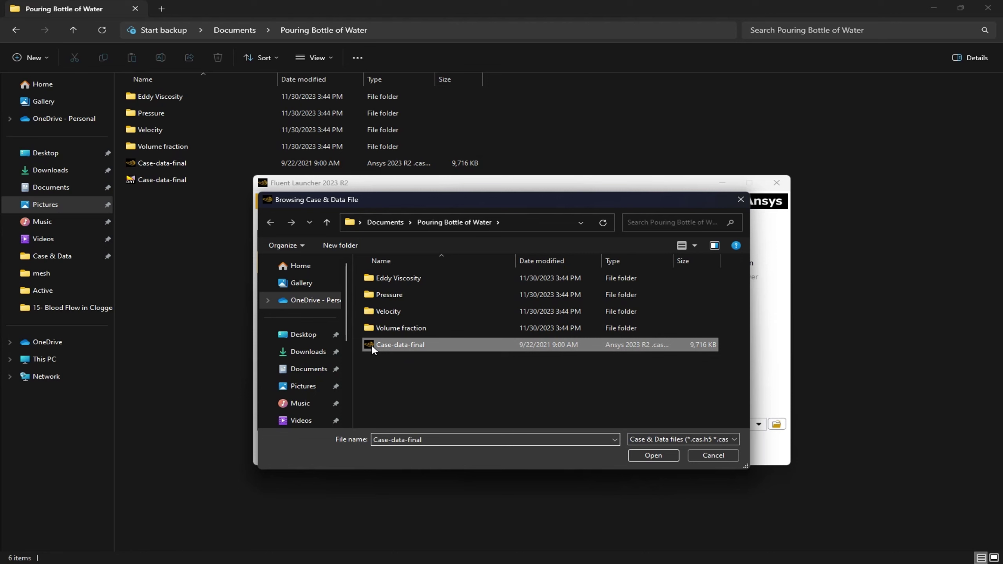
left_click(652, 455)
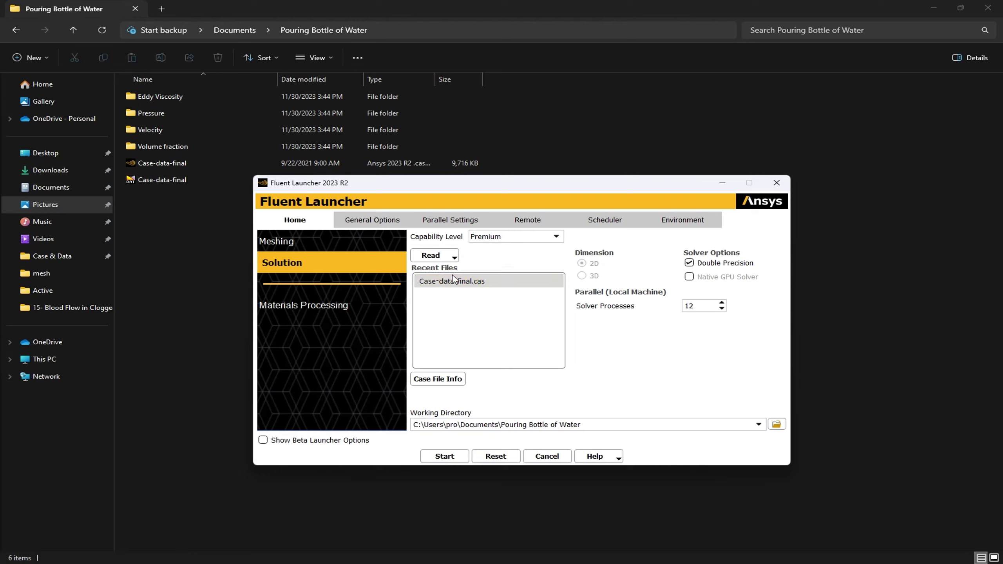
left_click(420, 278)
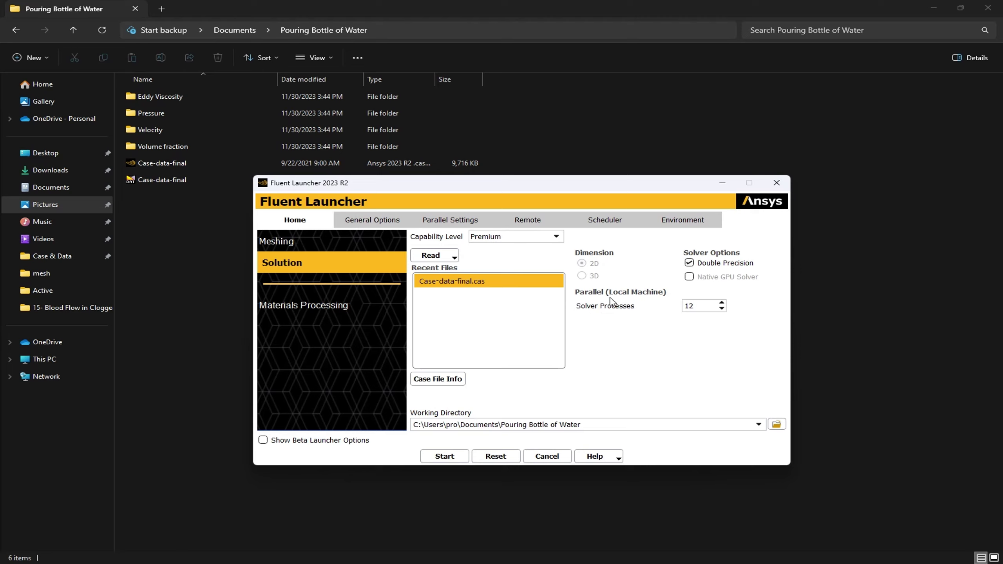
- Set the solver processes to 12 and start the Fluent solution session
left_click(701, 305)
double_click(701, 306)
type("12")
left_click(445, 456)
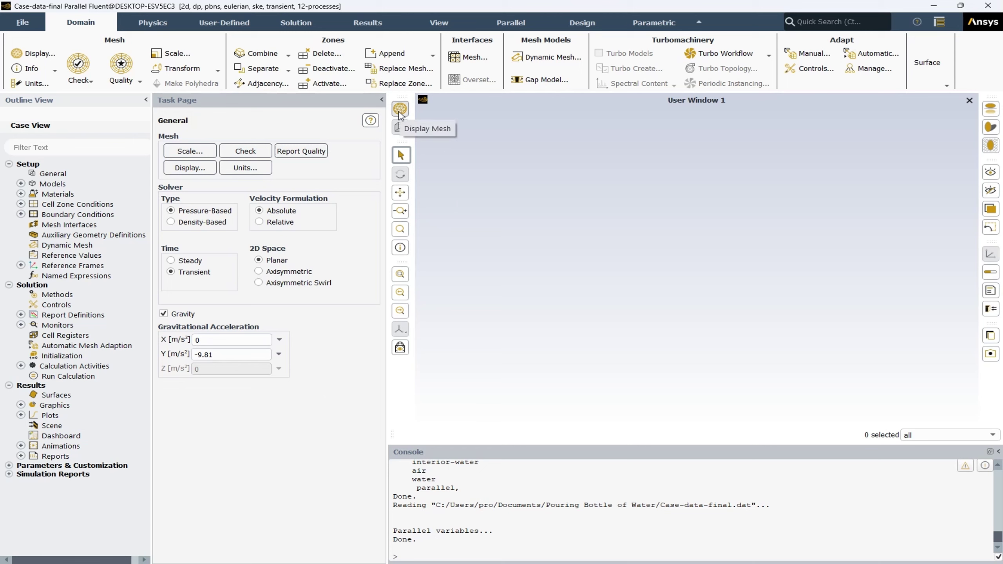
- Display the full mesh with the interior-air, interior-air-water, interior-water, outlet, wall-air and wall-water surfaces
left_click(400, 110)
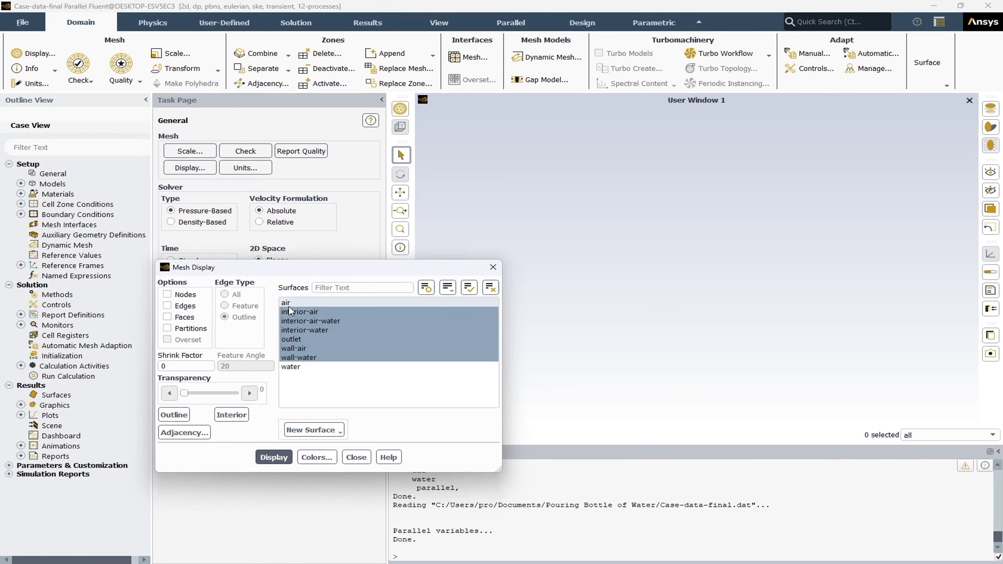
left_click(308, 321)
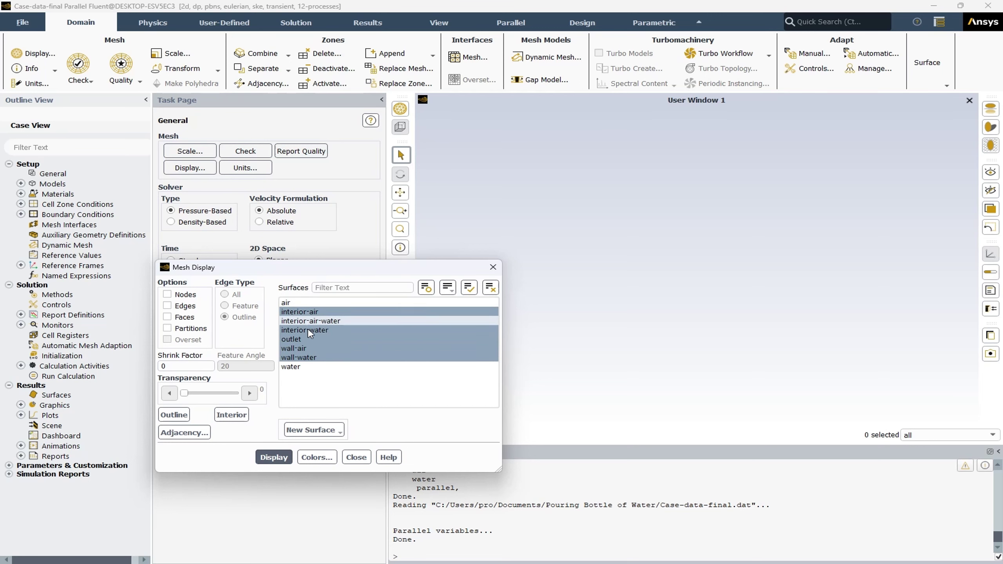
left_click(308, 321)
left_click(273, 457)
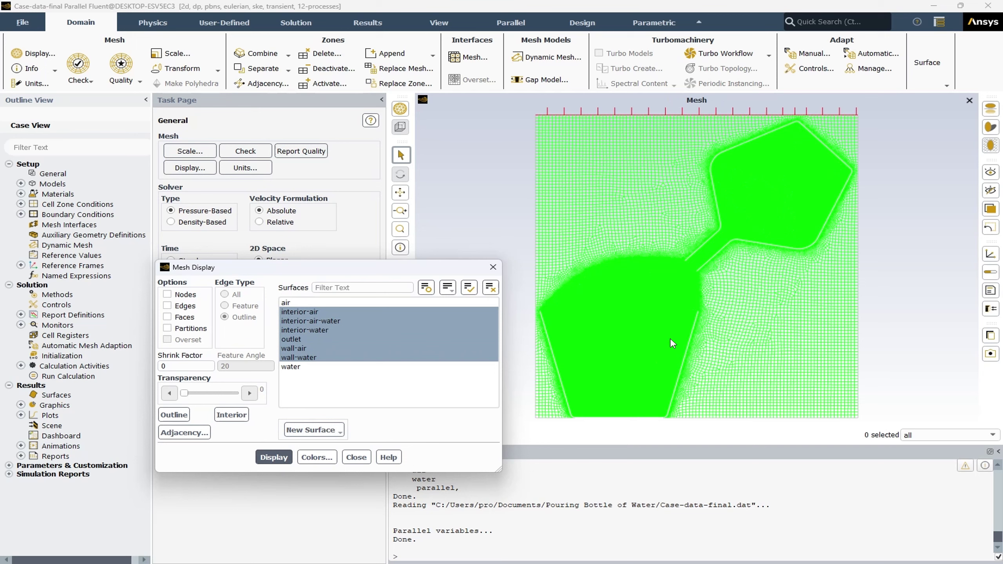
scroll(717, 302, "down", 2)
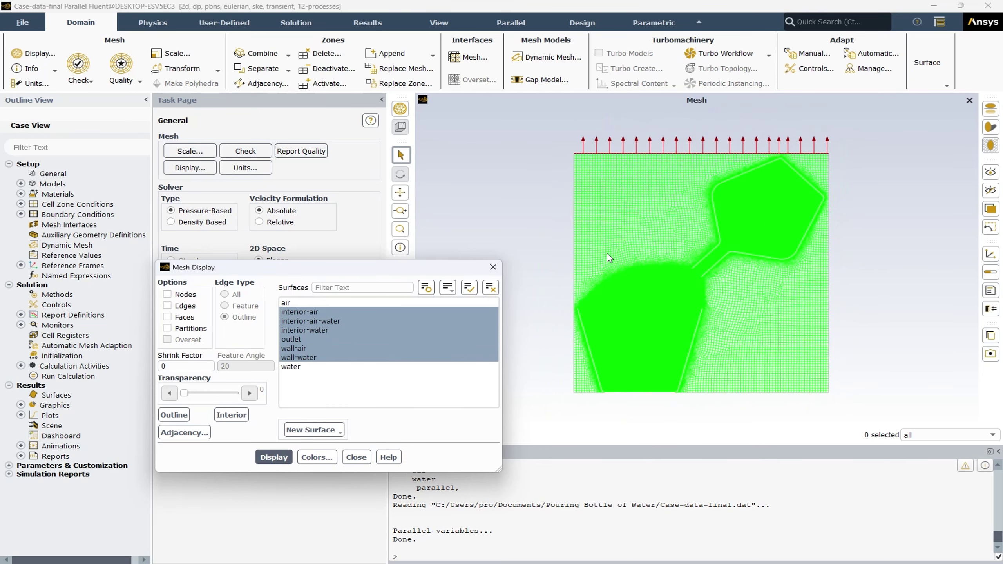
- Redisplay the mesh without the interior-air surface and examine the water region inside the bottle
left_click(366, 312)
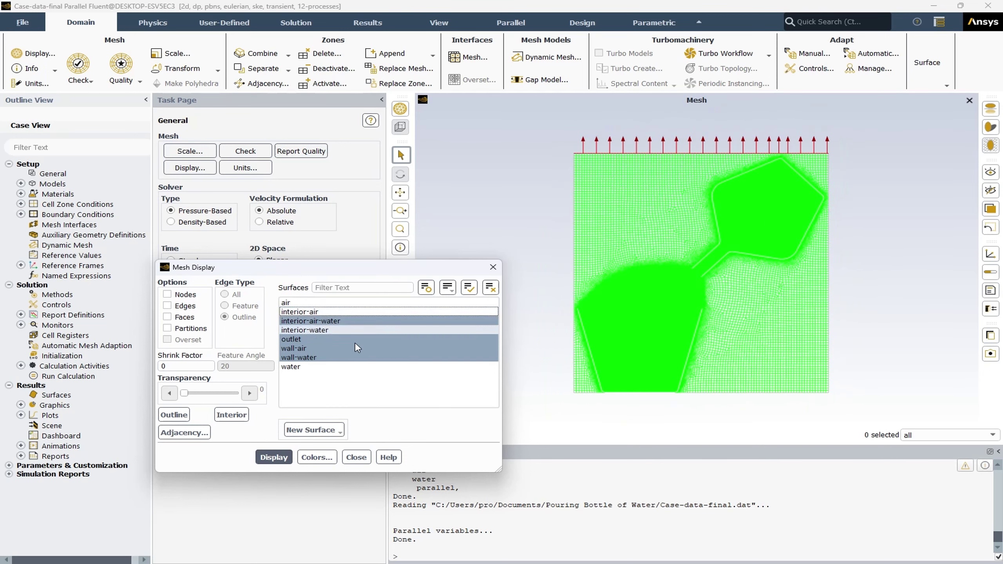
left_click(273, 457)
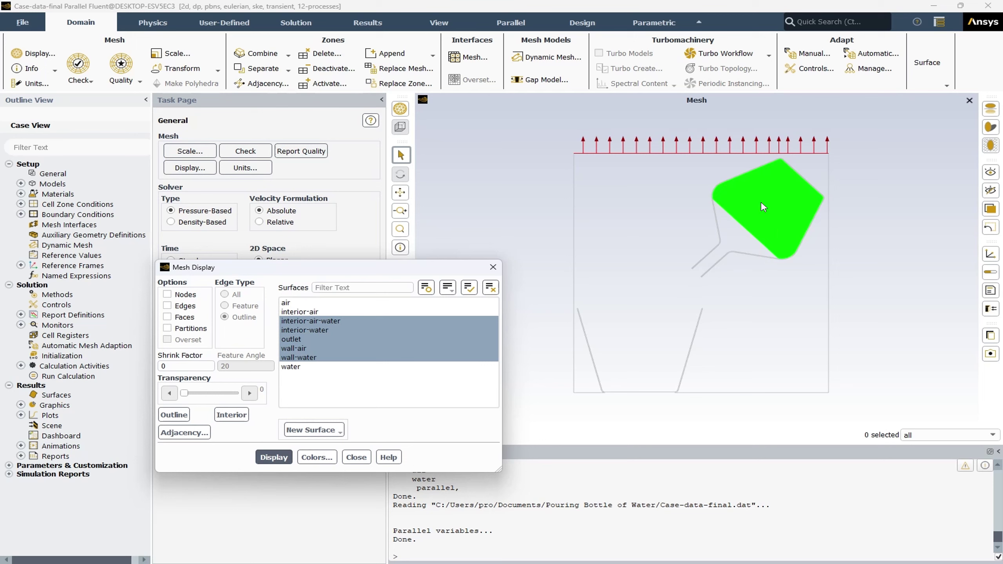
scroll(761, 205, "up", 5)
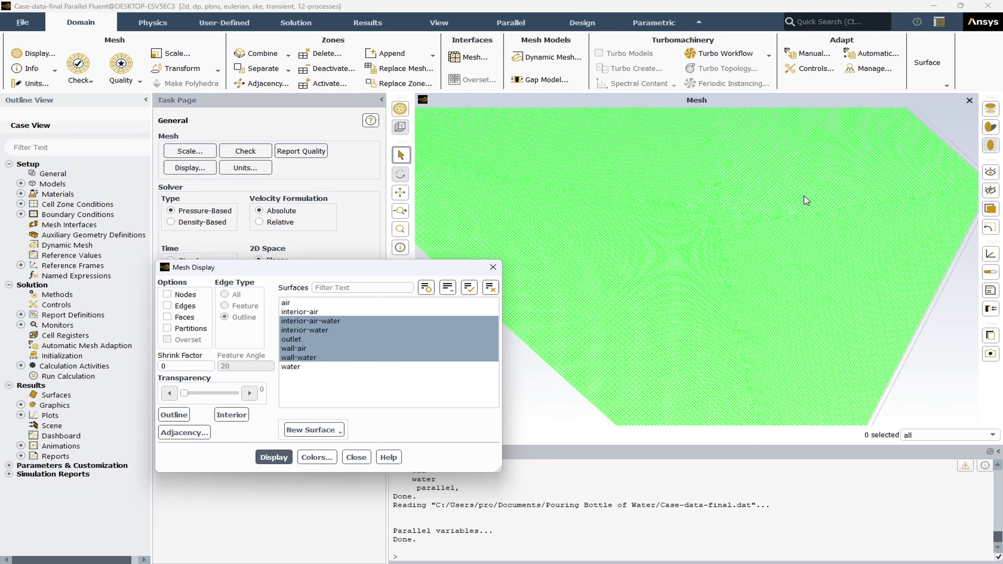
scroll(796, 246, "down", 5)
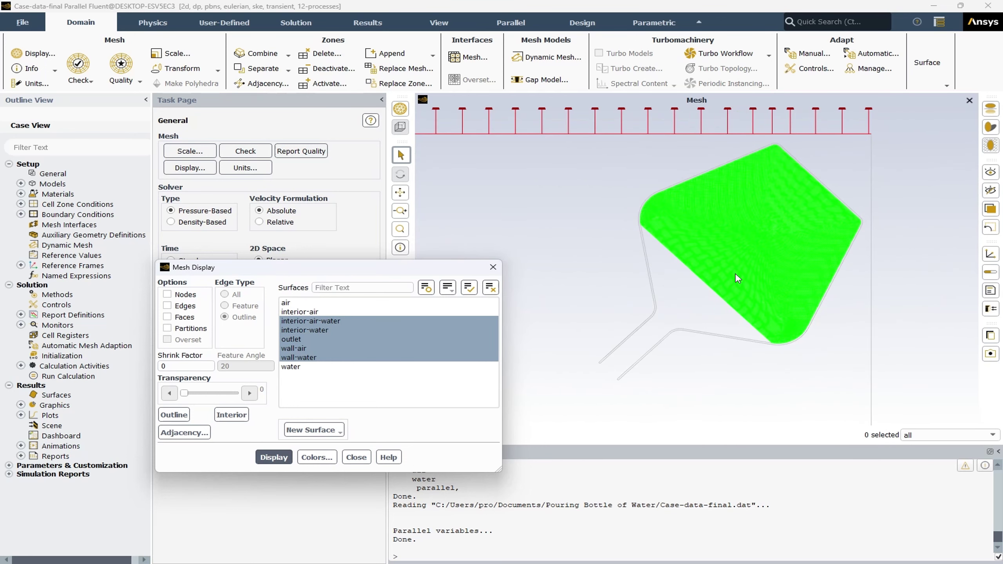
scroll(738, 278, "down", 4)
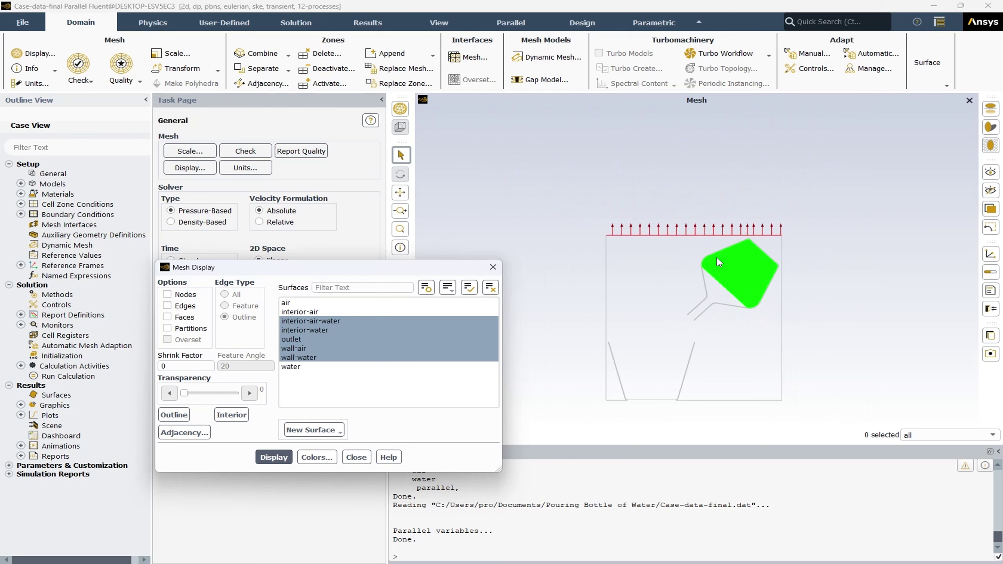
scroll(647, 202, "down", 2)
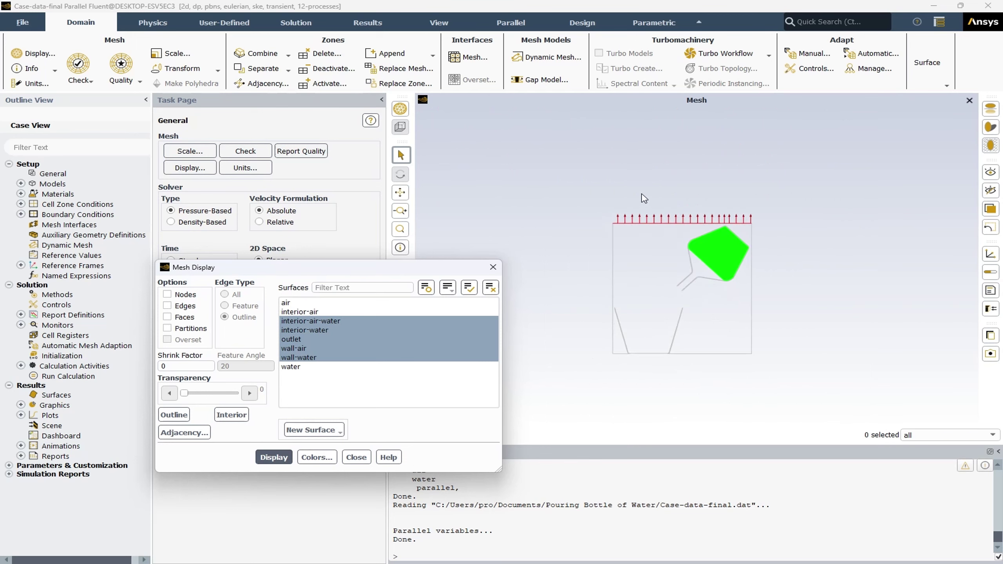
scroll(687, 278, "up", 3)
- Remove interior-air-water and interior-water from the displayed surfaces, and show the interior-air mesh with the outlet and walls
left_click(342, 321)
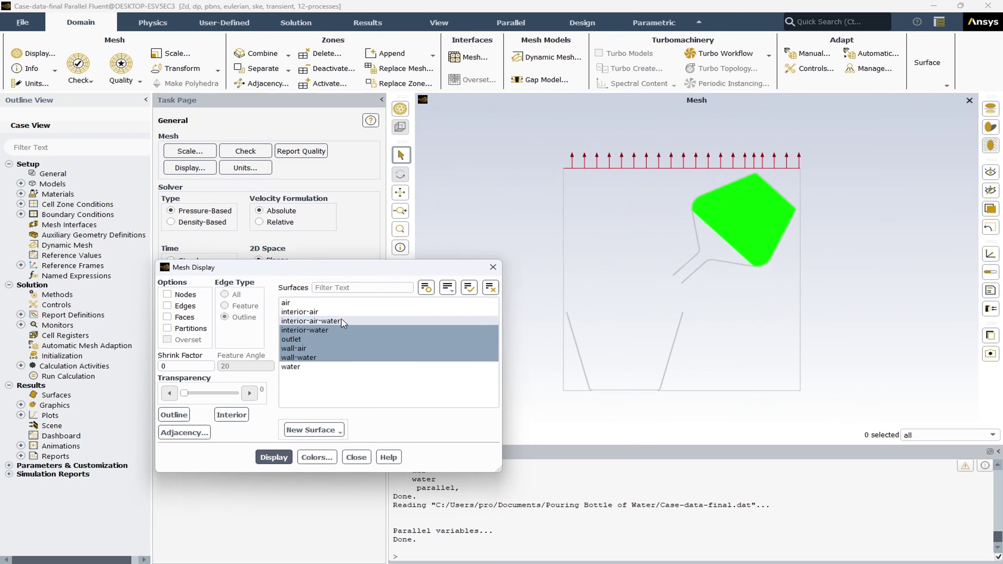
left_click(284, 461)
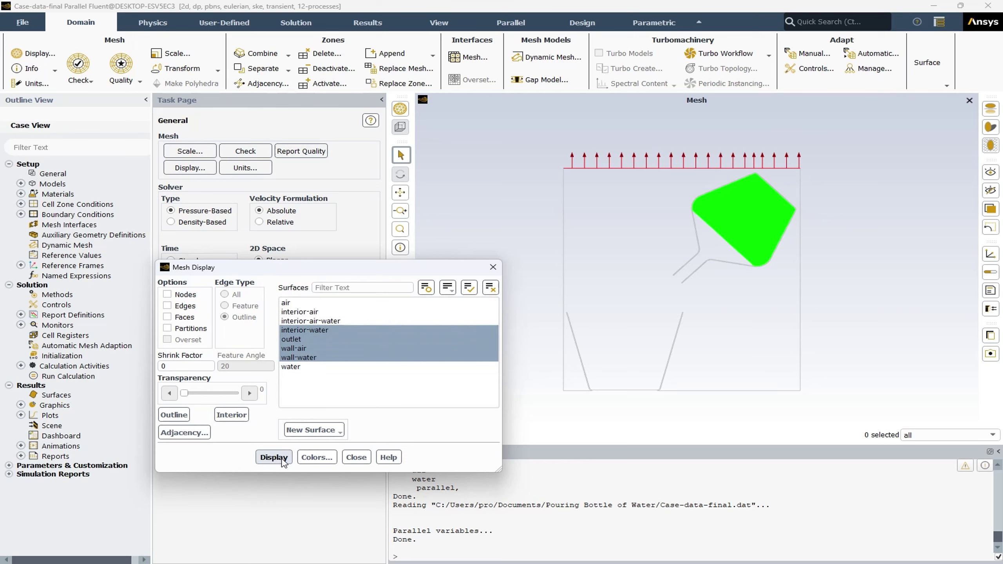
left_click(307, 330)
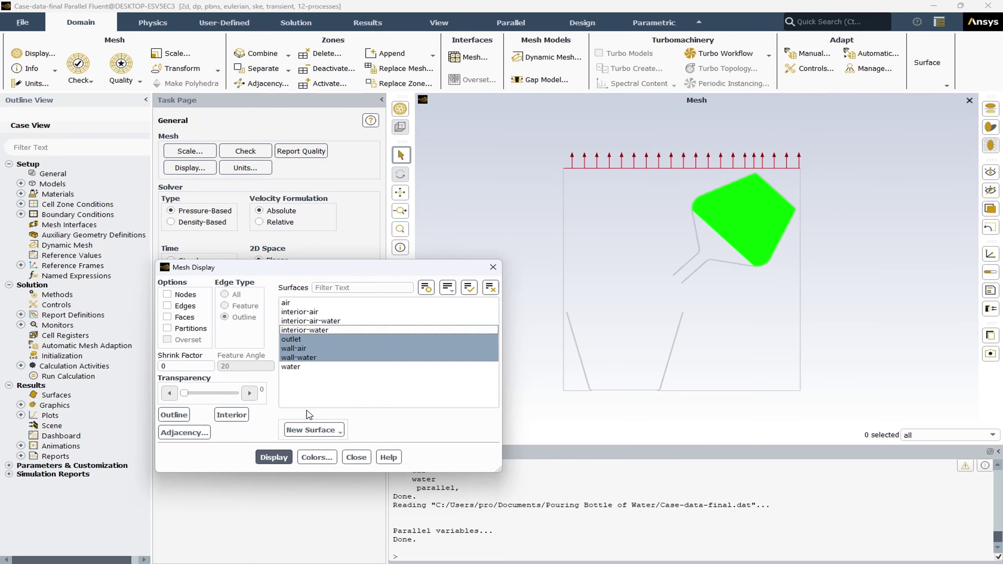
left_click(274, 457)
left_click(306, 313)
left_click(274, 457)
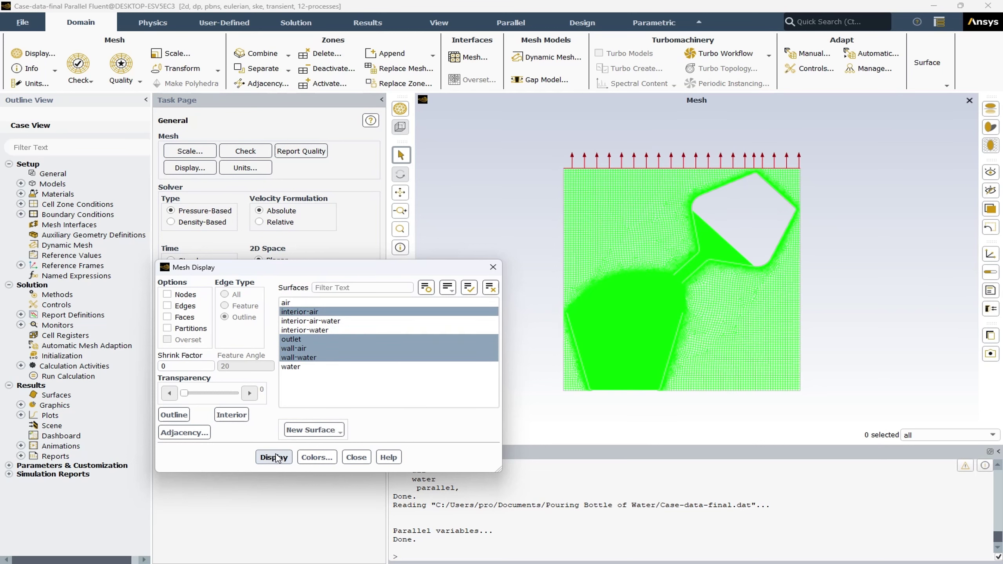
- Display only the wall-air and wall-water boundaries, and reduce the display to wall-water by itself
left_click(308, 313)
left_click(312, 338)
left_click(280, 460)
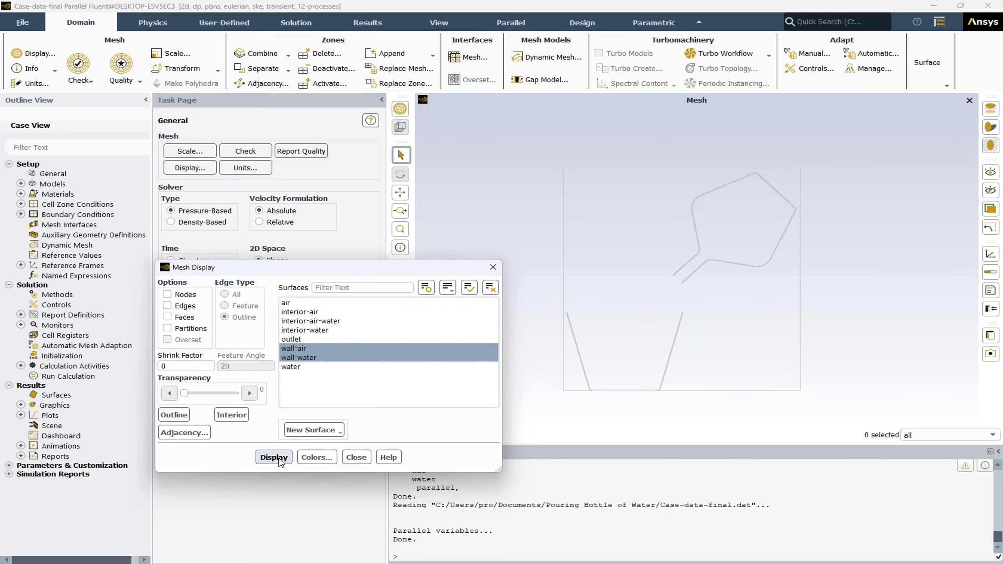
left_click(304, 348)
left_click(282, 459)
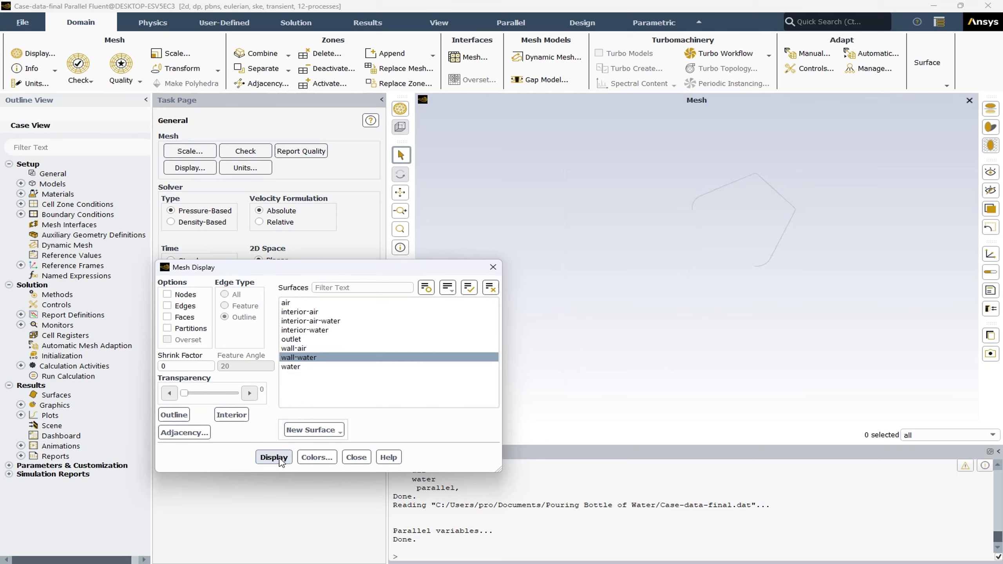
- Add the water surface to the mesh display and remove wall-water to show water by itself
left_click(302, 367)
left_click(302, 367)
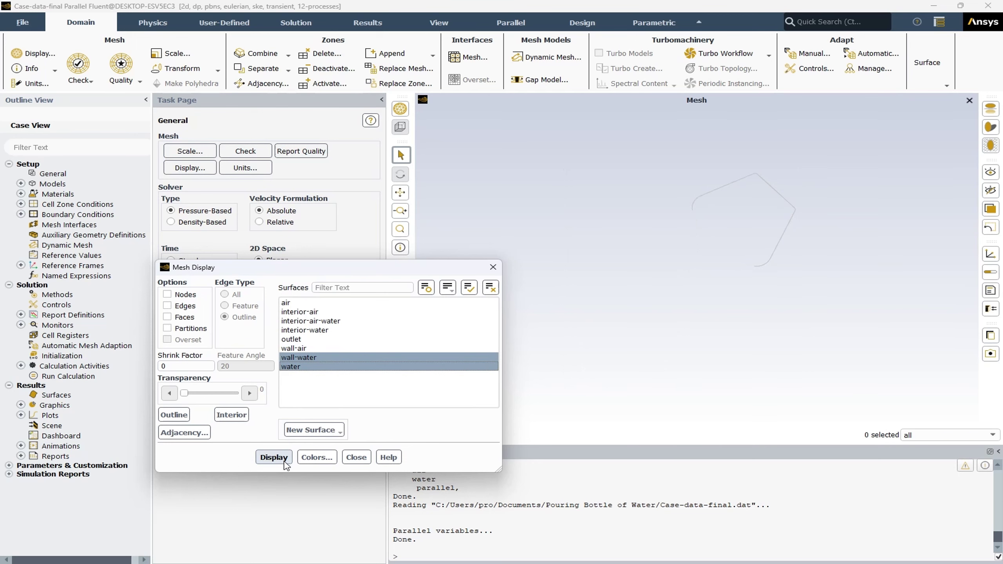
left_click(273, 458)
left_click(299, 358)
left_click(284, 460)
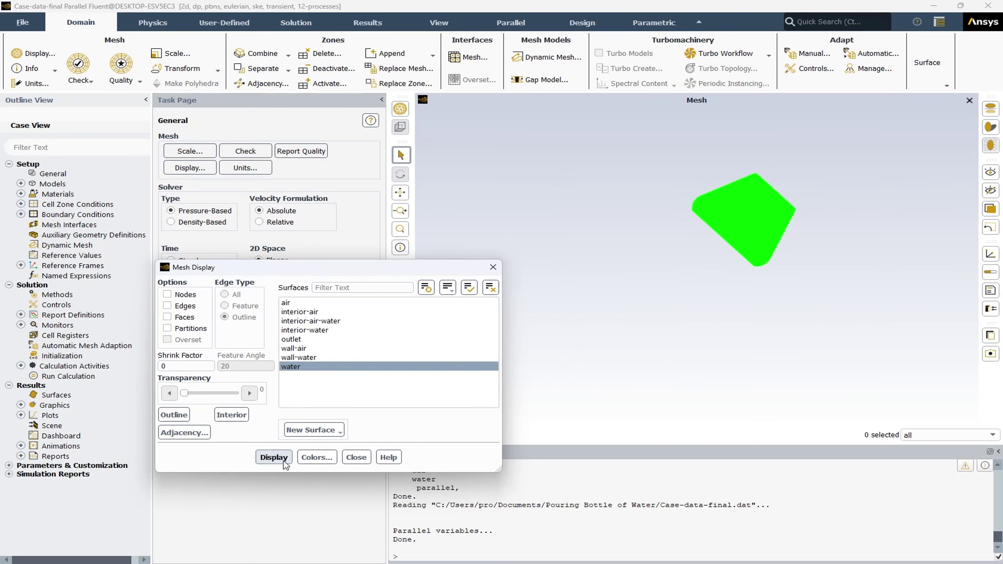
- Display all mesh surfaces, redisplay them without air and interior-air, and close the mesh display settings
left_click(468, 288)
left_click(290, 458)
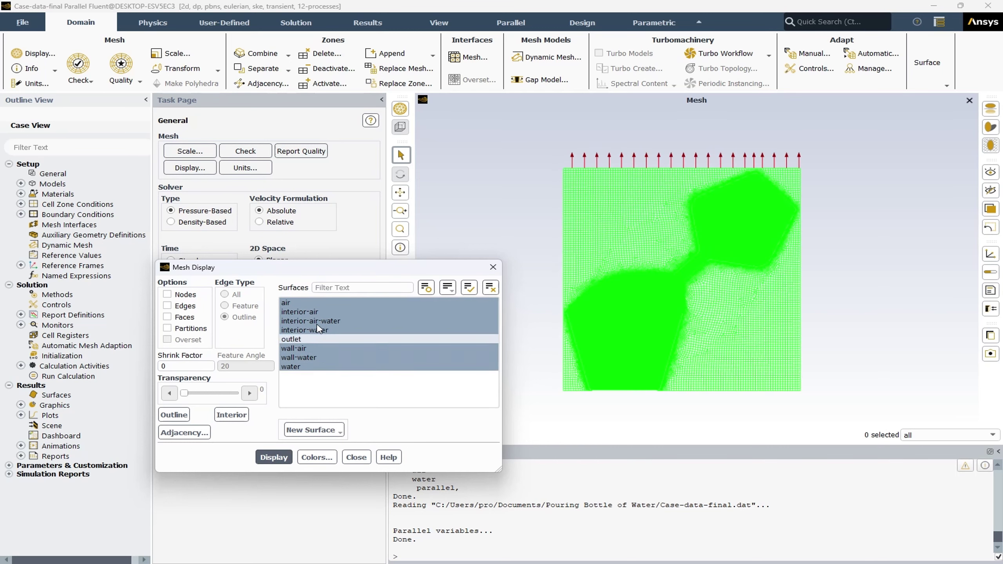
left_click(308, 312)
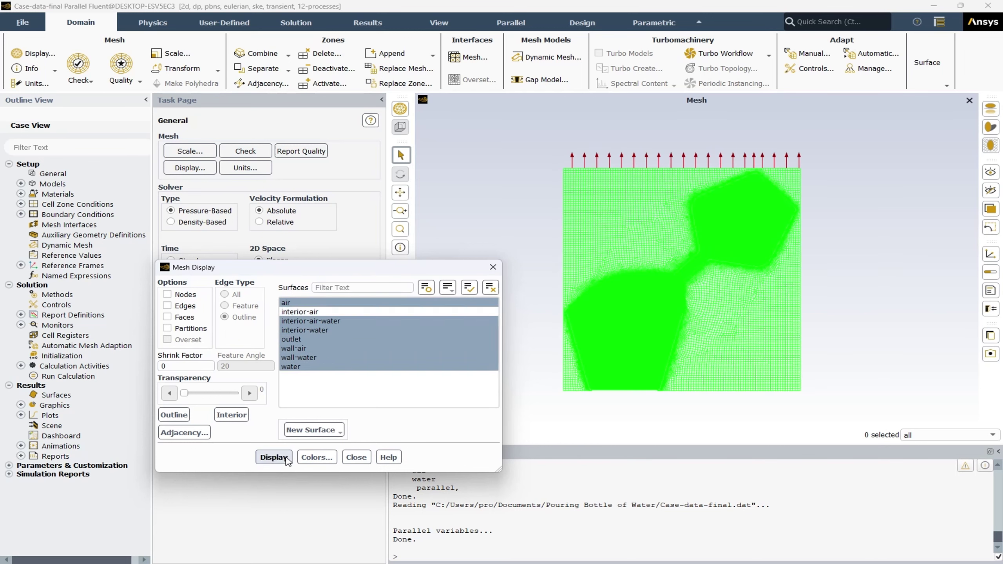
left_click(286, 302)
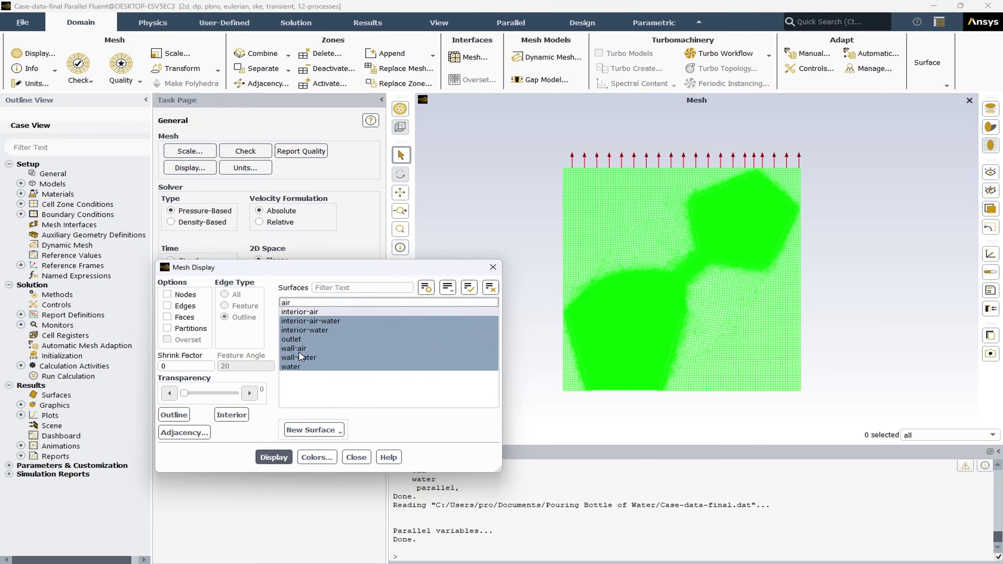
left_click(274, 457)
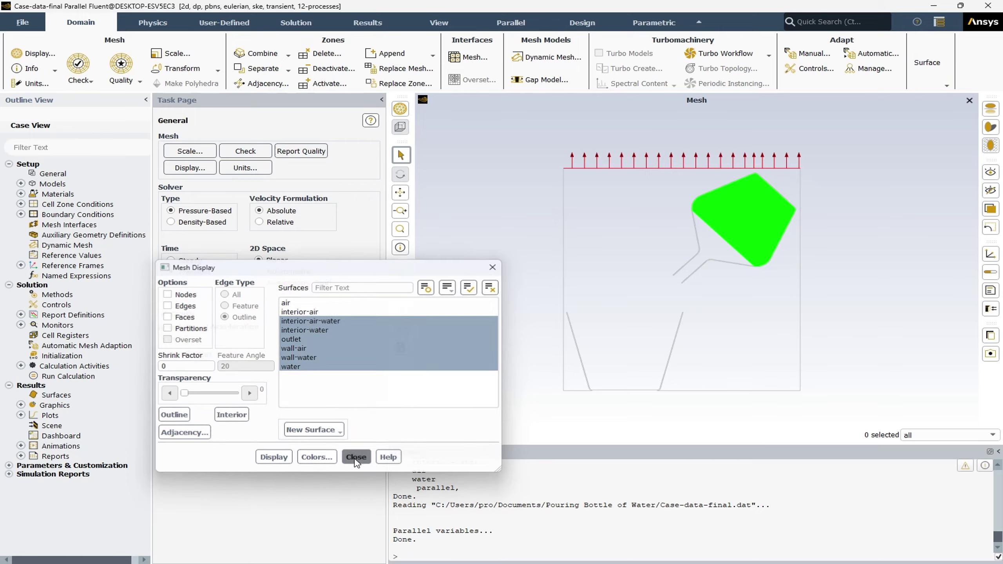
left_click(356, 457)
- Examine the mesh cells of the water region up close and the bottle and glass within the whole domain
scroll(744, 218, "up", 8)
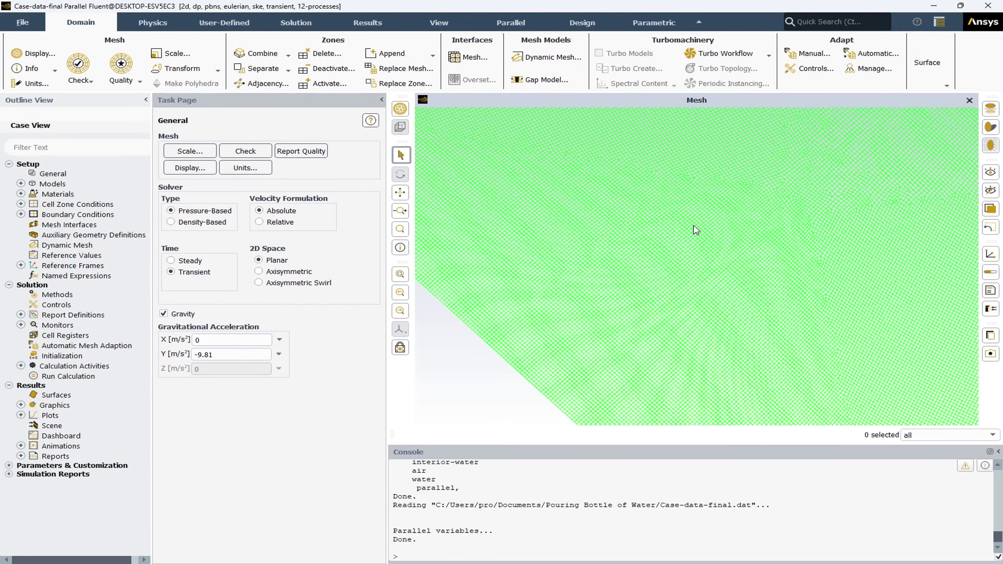
scroll(694, 230, "up", 5)
scroll(668, 228, "down", 10)
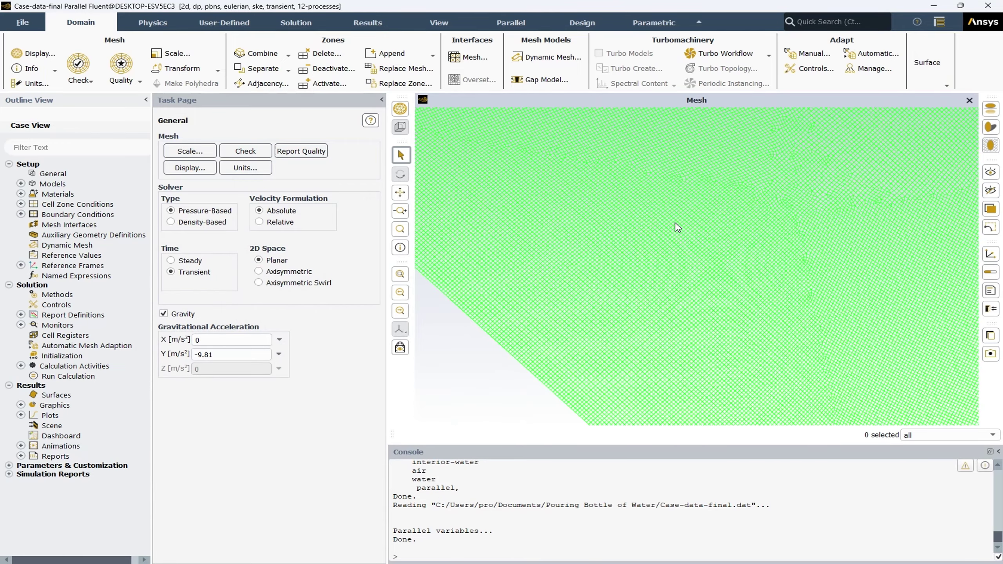
scroll(458, 183, "down", 8)
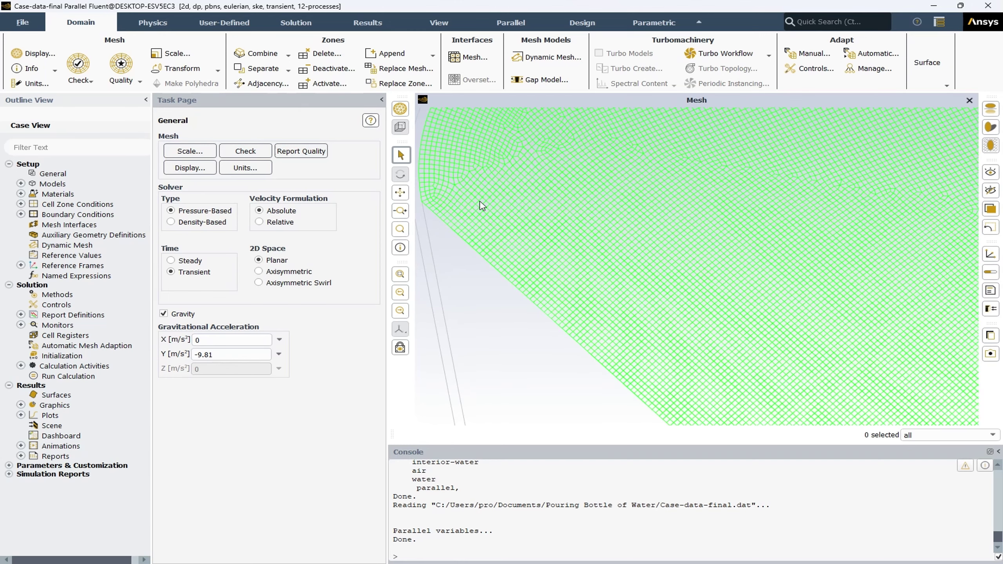
scroll(762, 265, "down", 2)
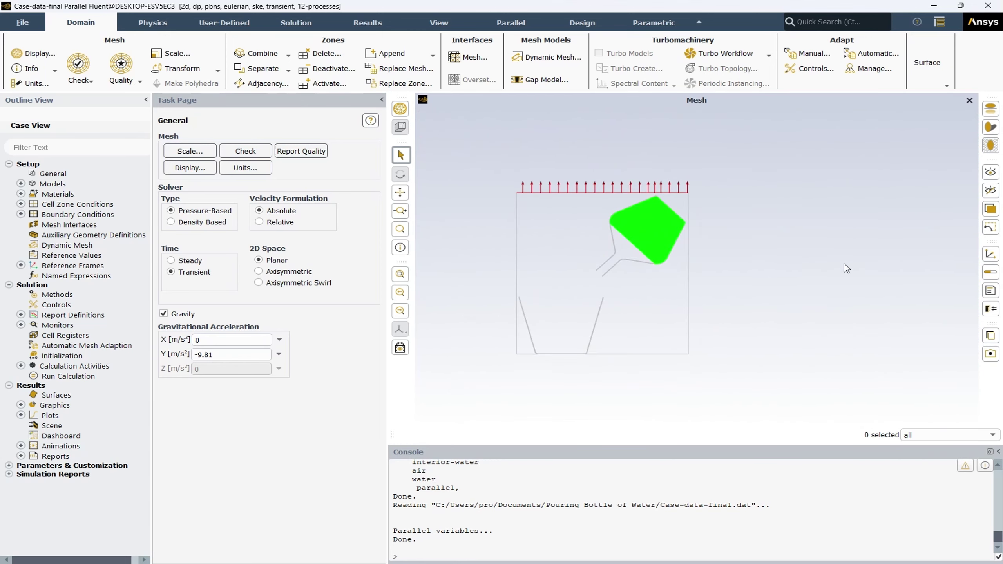
scroll(671, 266, "up", 3)
scroll(673, 264, "up", 1)
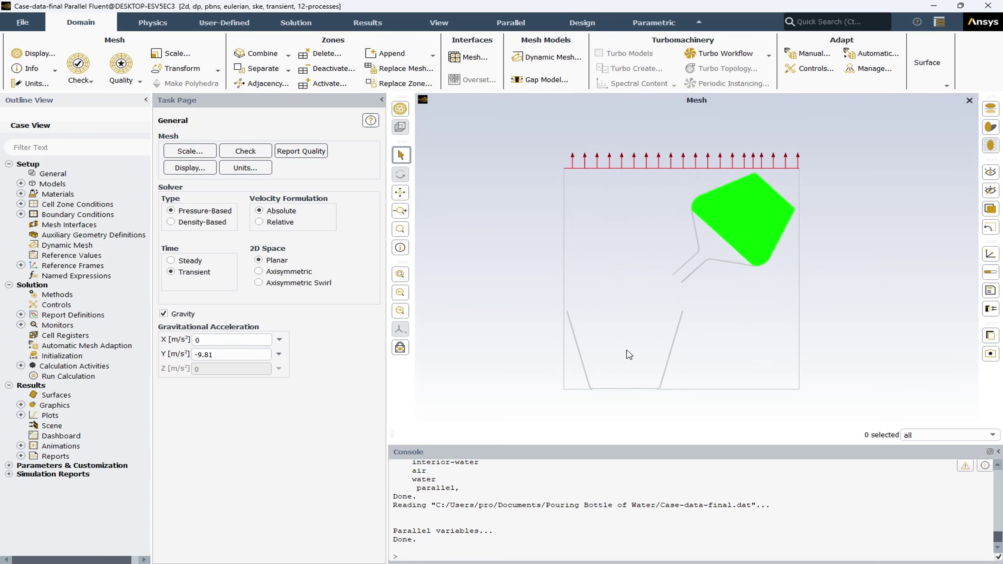
- Run the mesh check and examine the minimum volume in its report
left_click(246, 154)
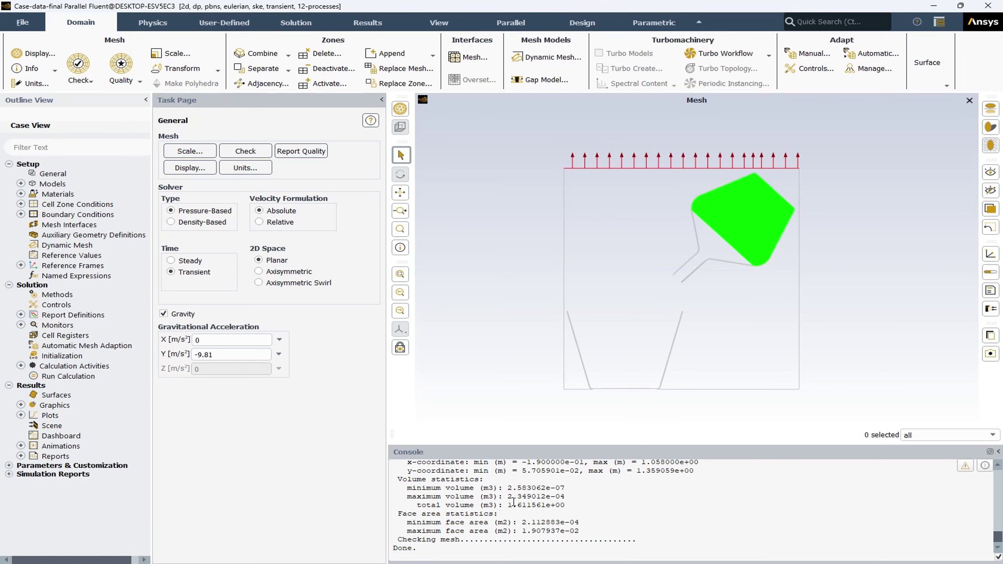
left_click_drag(403, 489, 496, 488)
left_click(513, 488)
left_click_drag(568, 488, 506, 488)
left_click(500, 487)
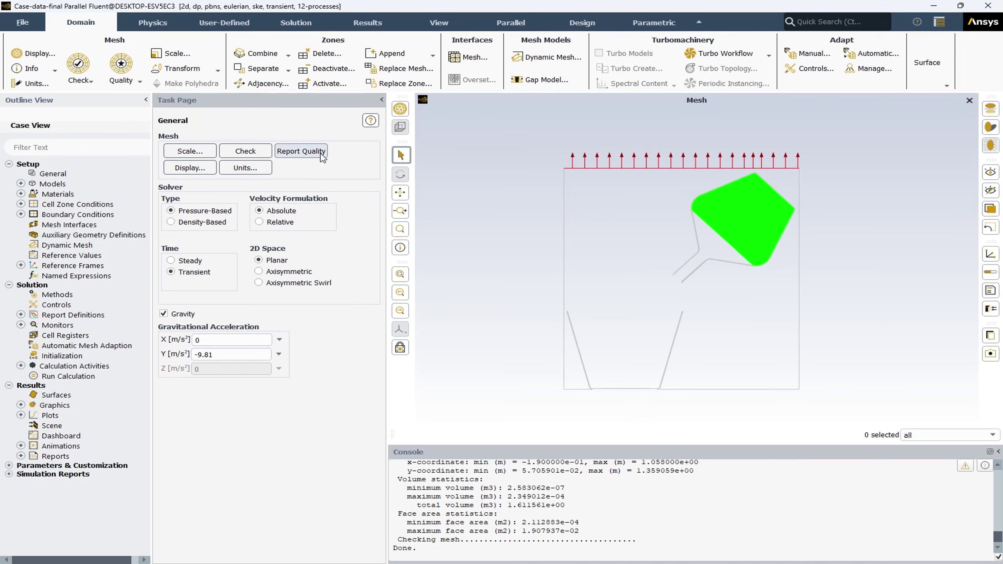
- Report the mesh quality and examine its orthogonal quality and aspect ratio values
left_click(297, 157)
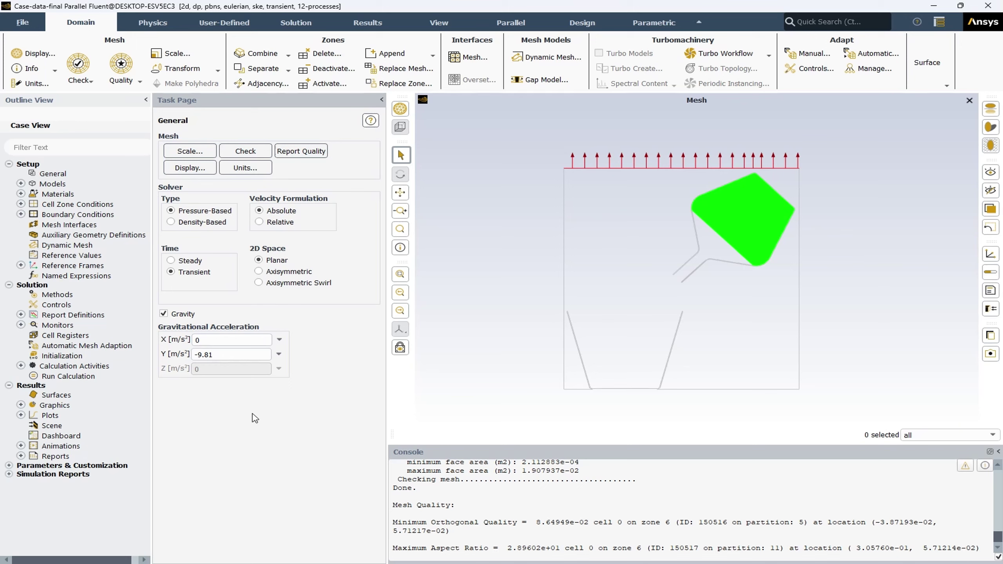
- Open the multiphase model settings and examine the Eulerian model, volume fraction parameters and interface modeling options
double_click(53, 184)
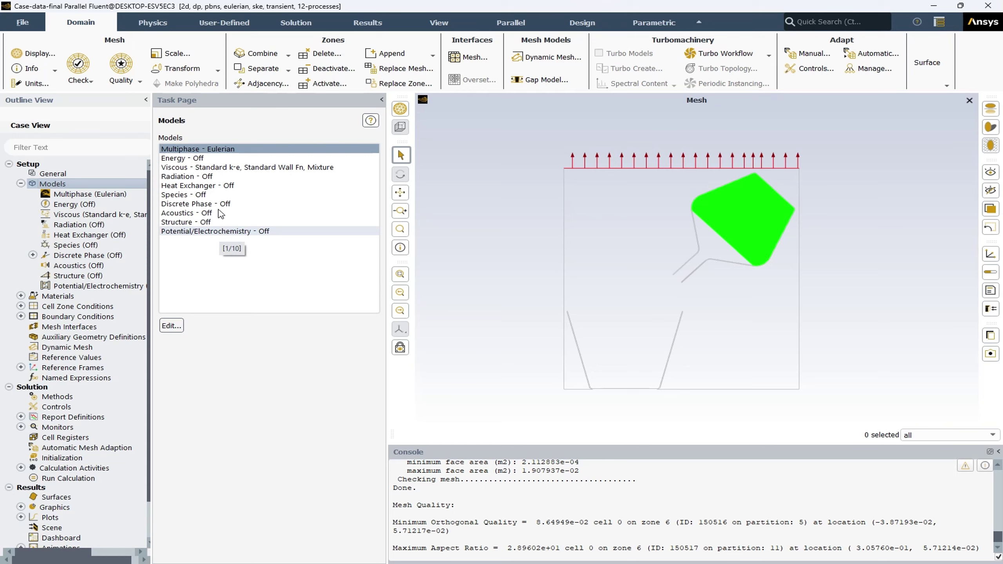
left_click(197, 148)
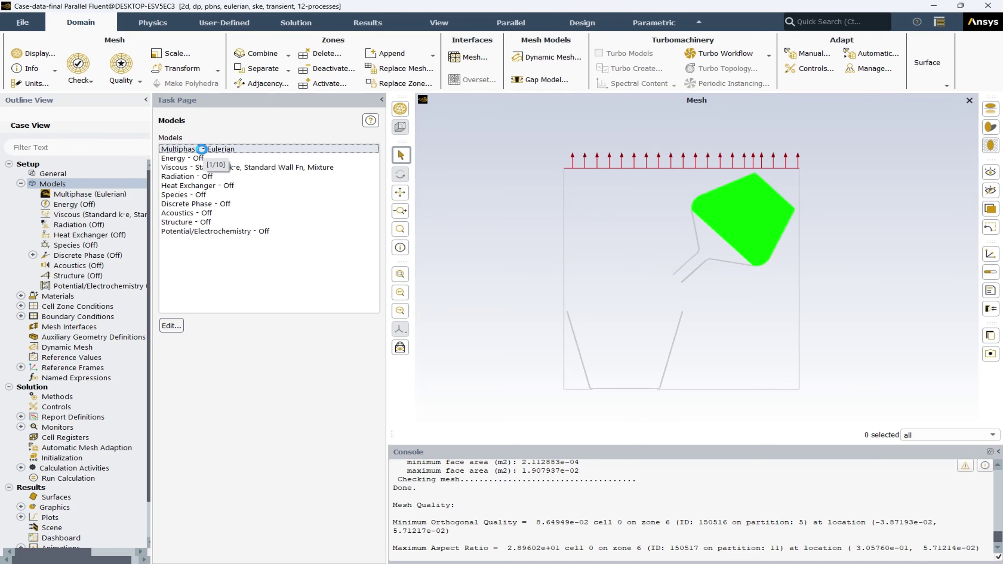
double_click(202, 149)
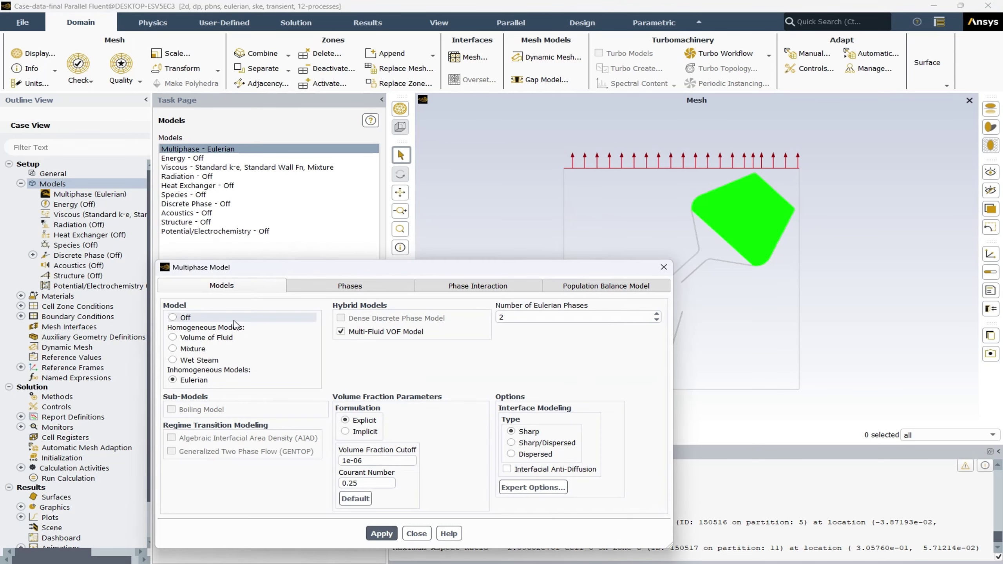
left_click_drag(291, 269, 274, 230)
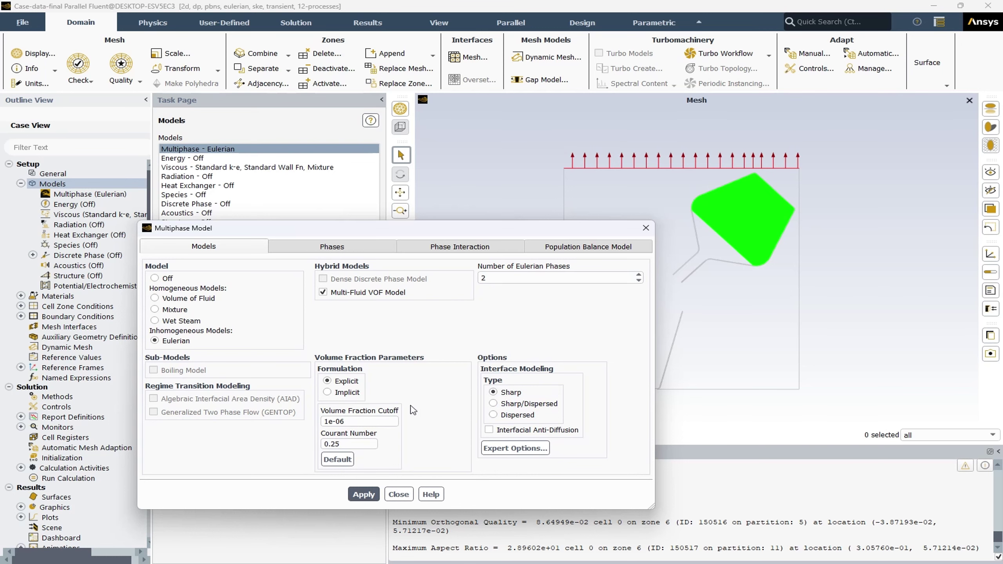
- Examine the name and material of the primary air phase and the setup of the secondary water phase
left_click(332, 247)
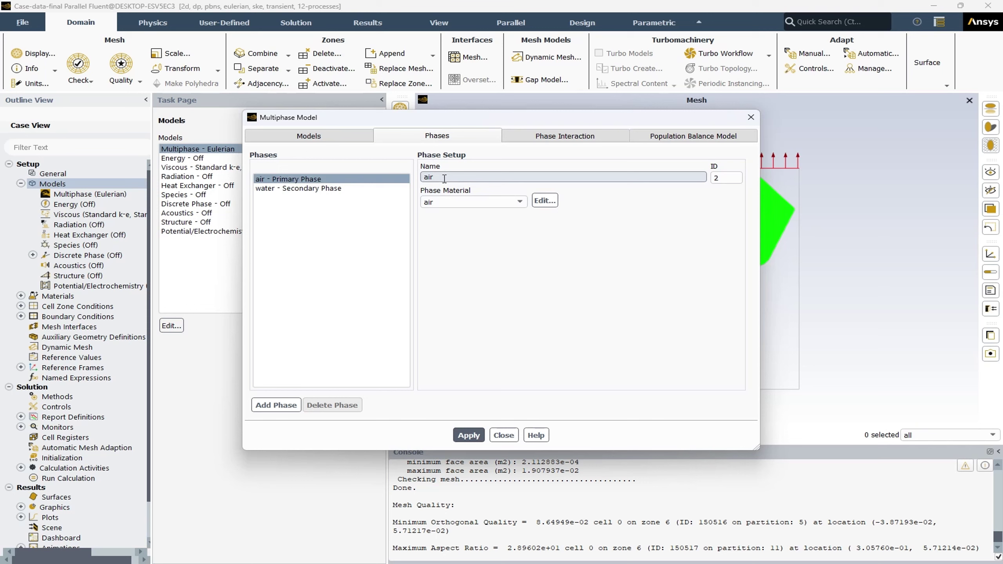
left_click(471, 202)
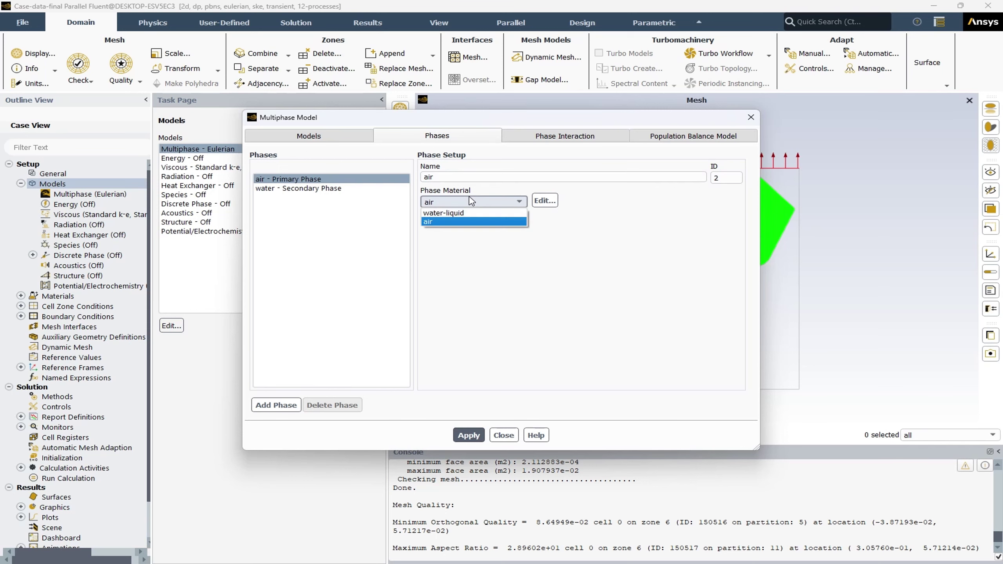
left_click(537, 252)
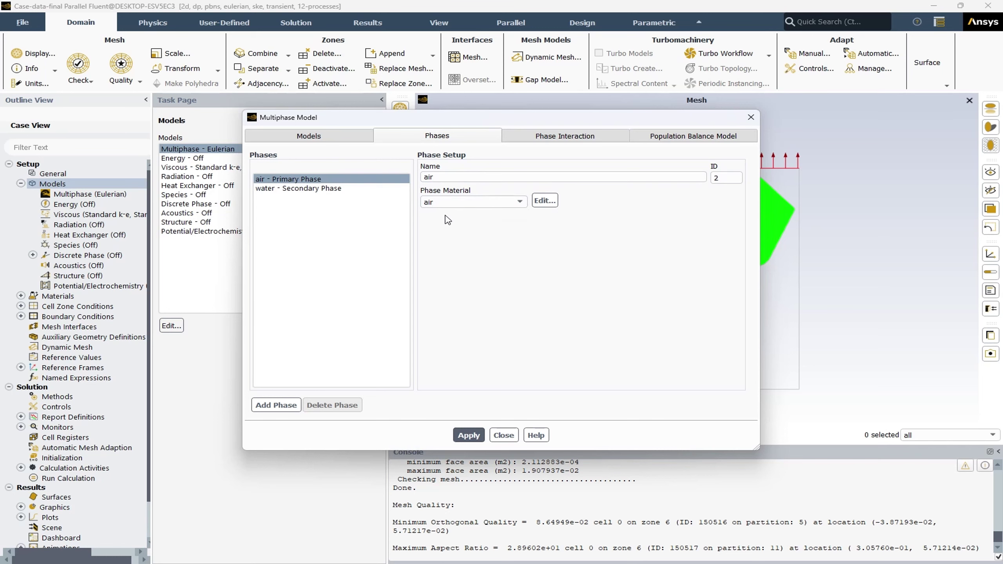
left_click(300, 189)
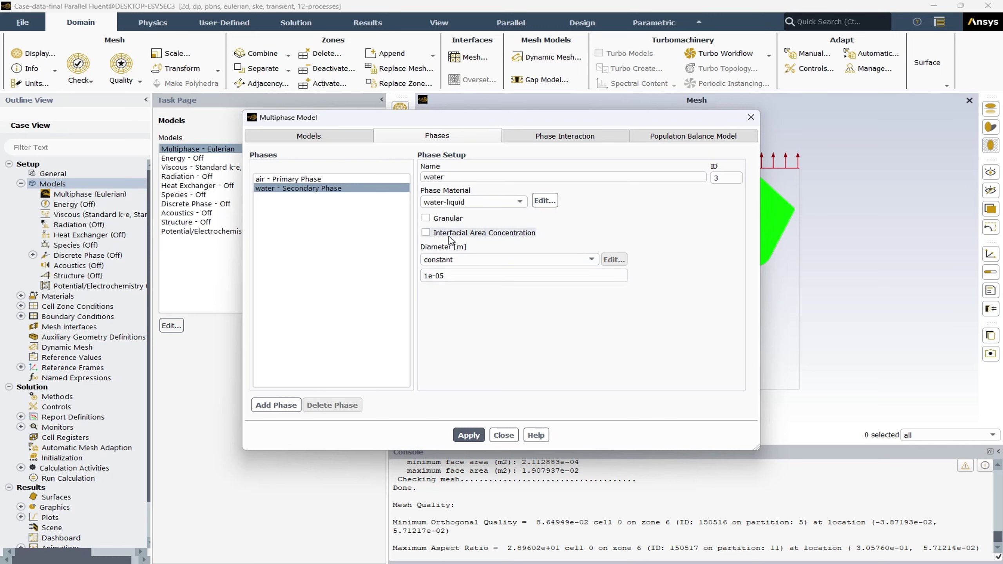
- Review the air-water interaction forces, mass transfer mechanisms and interfacial area, and apply and close the multiphase settings
left_click(557, 141)
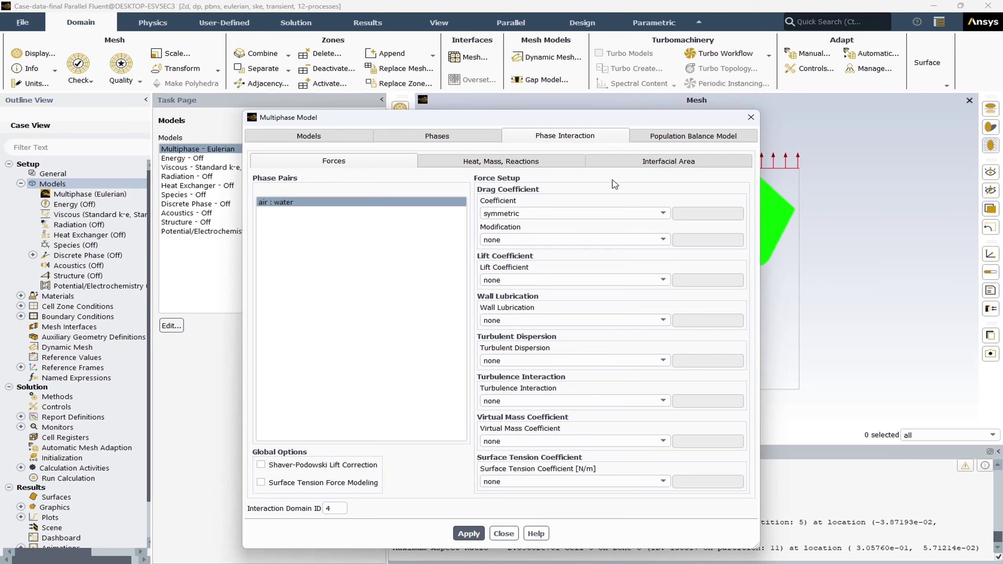
left_click(557, 167)
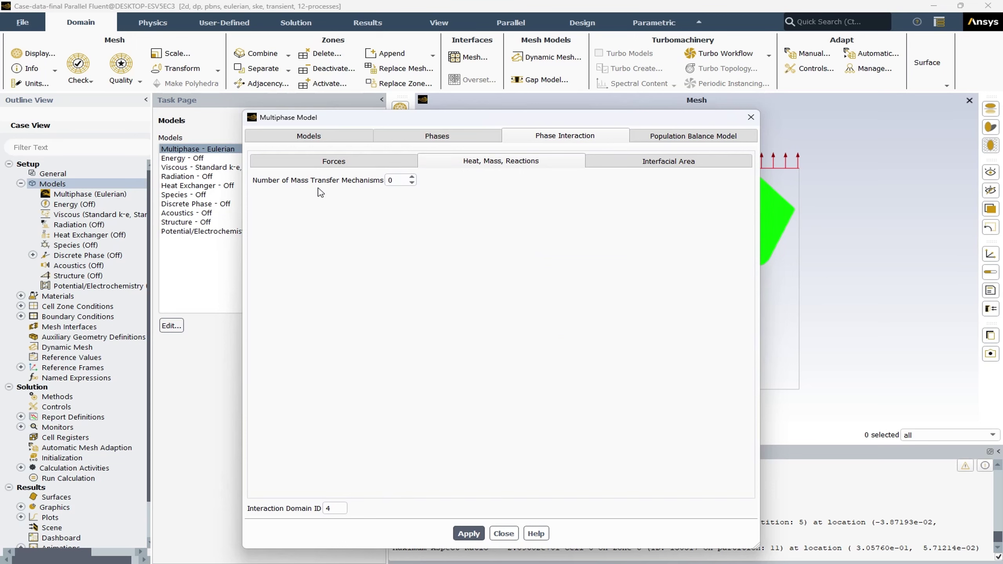
left_click(670, 164)
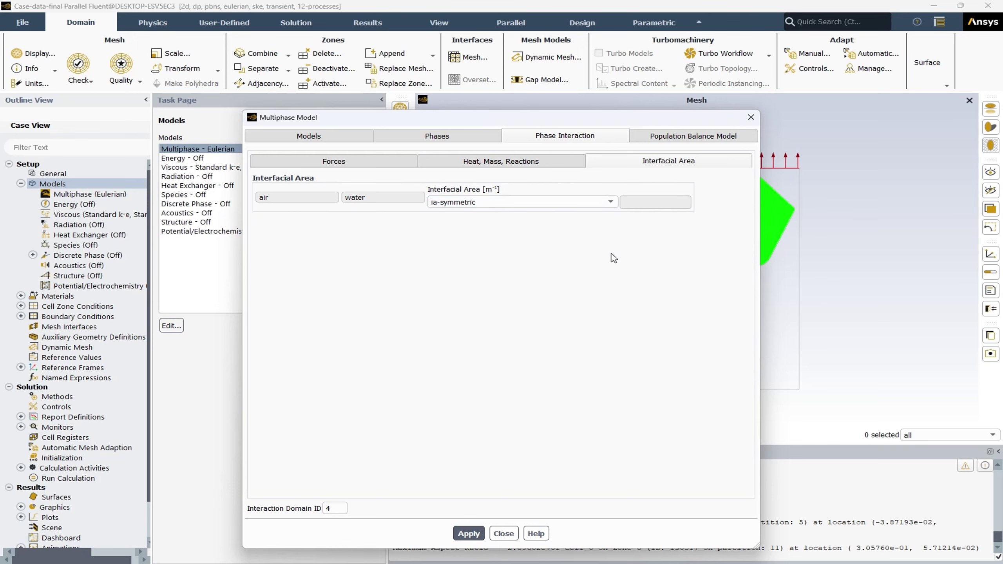
left_click(468, 534)
left_click(503, 533)
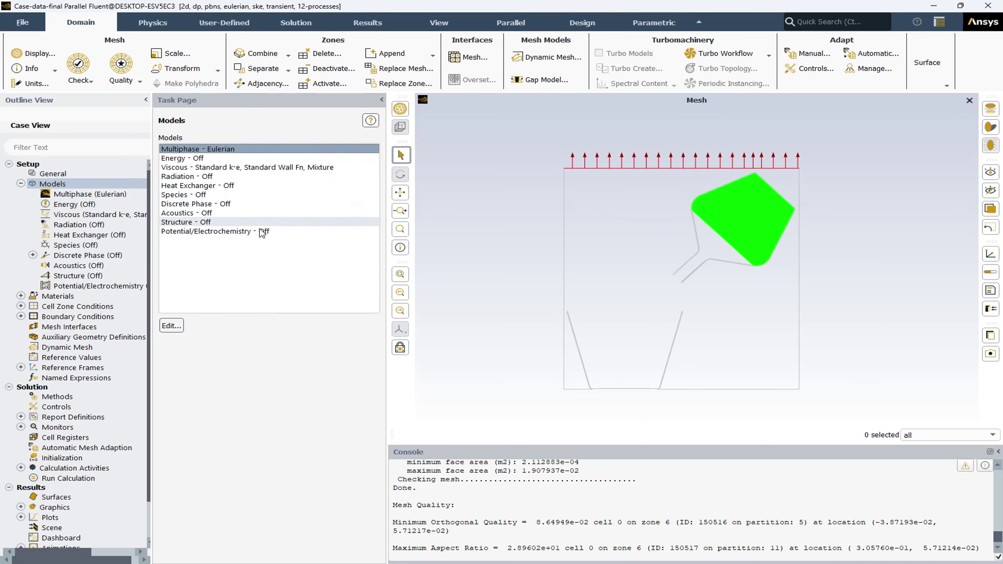
- Review the viscous model's k-epsilon, near-wall treatment and turbulence multiphase settings, and accept them
left_click(208, 168)
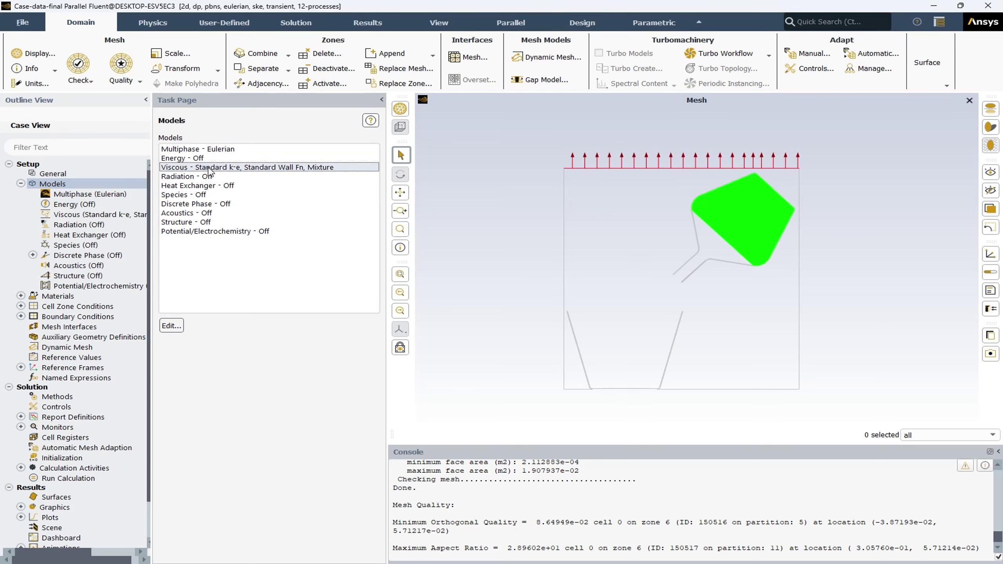
left_click(171, 326)
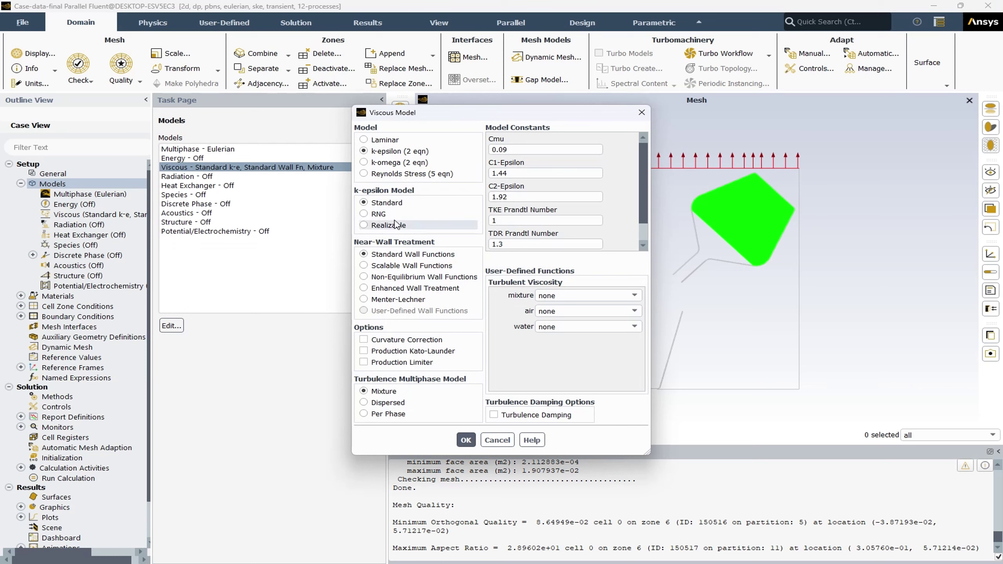
left_click_drag(512, 115, 455, 137)
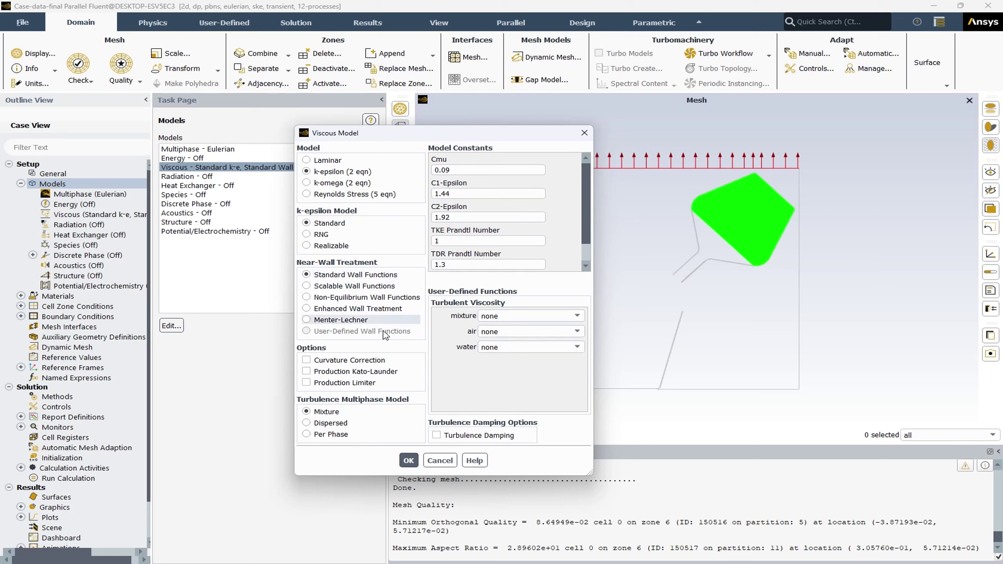
left_click(409, 460)
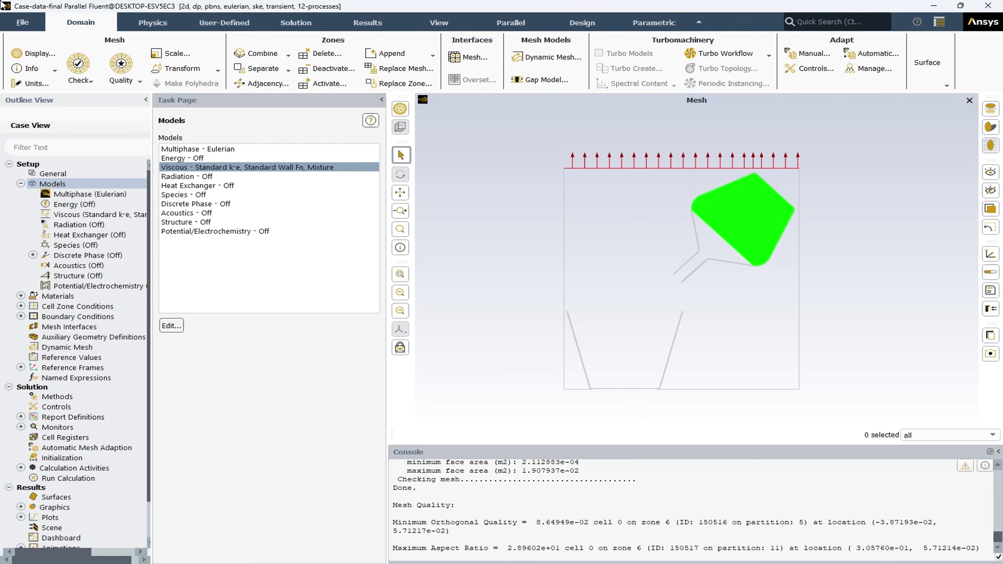
left_click(20, 183)
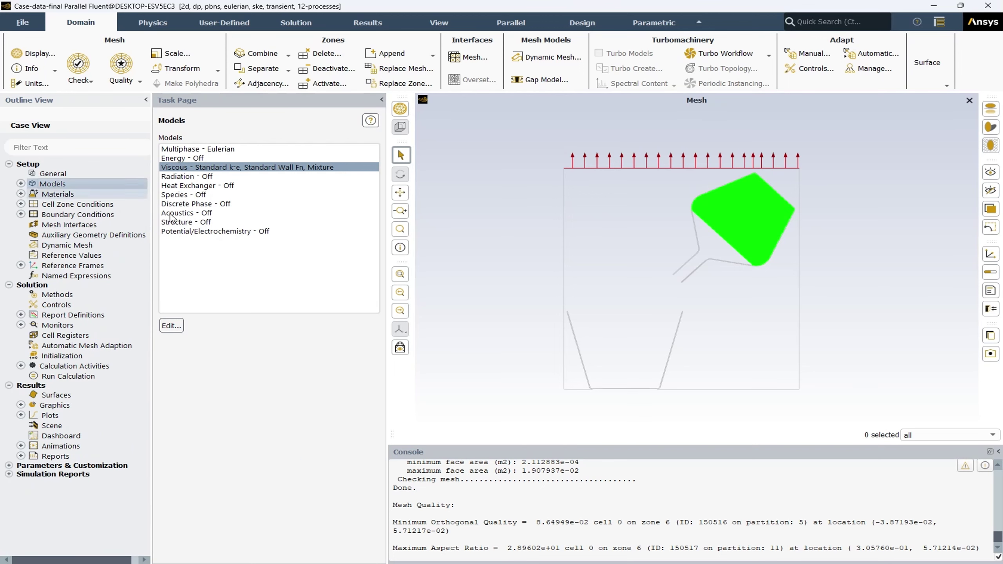
- Open the water-liquid material and examine its density and viscosity
double_click(50, 194)
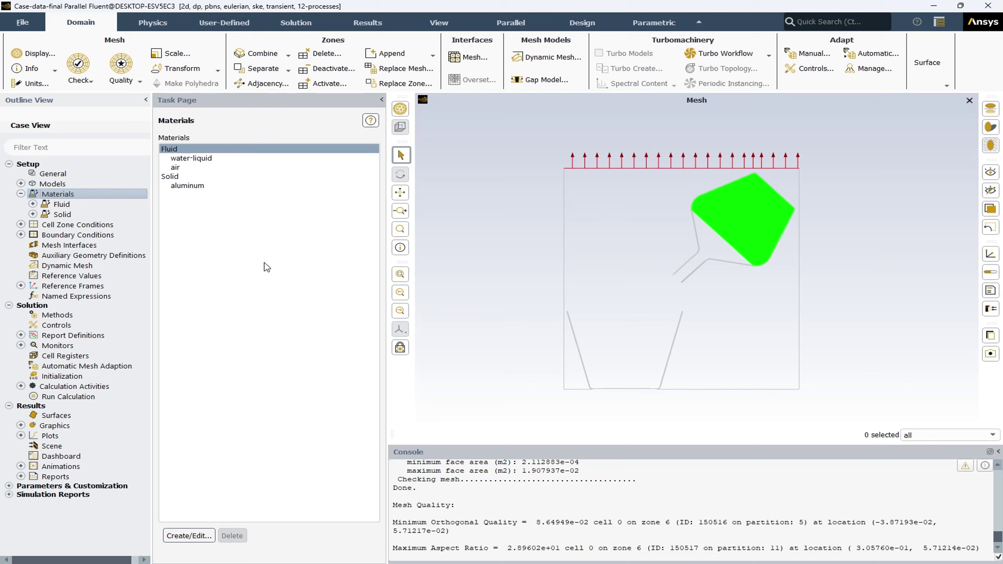
left_click(197, 160)
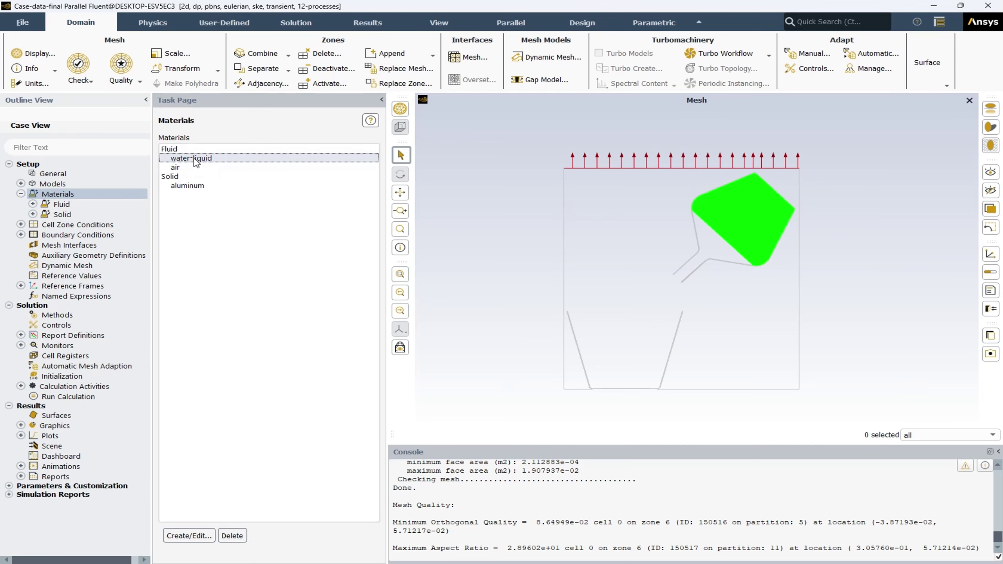
double_click(196, 158)
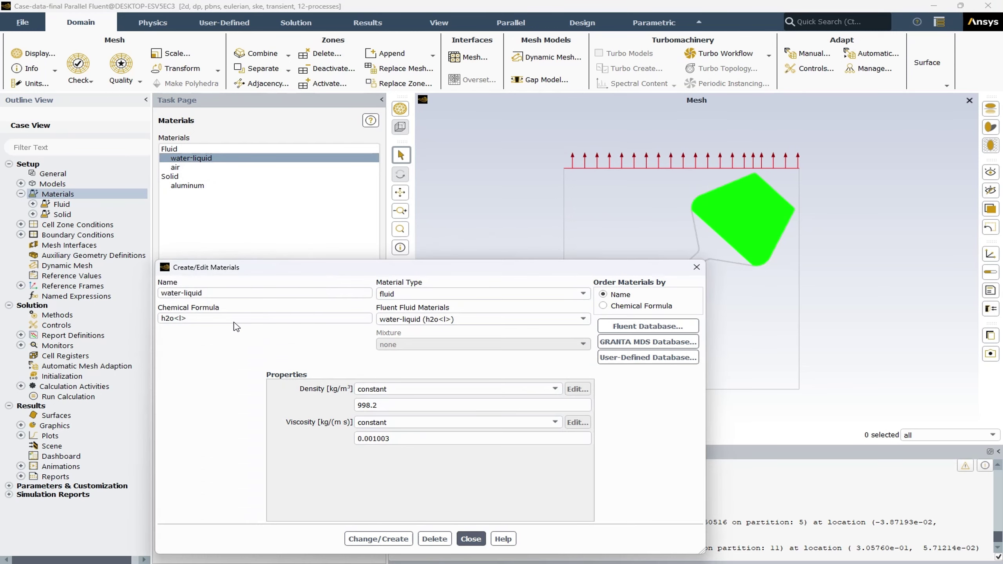
left_click_drag(326, 269, 316, 214)
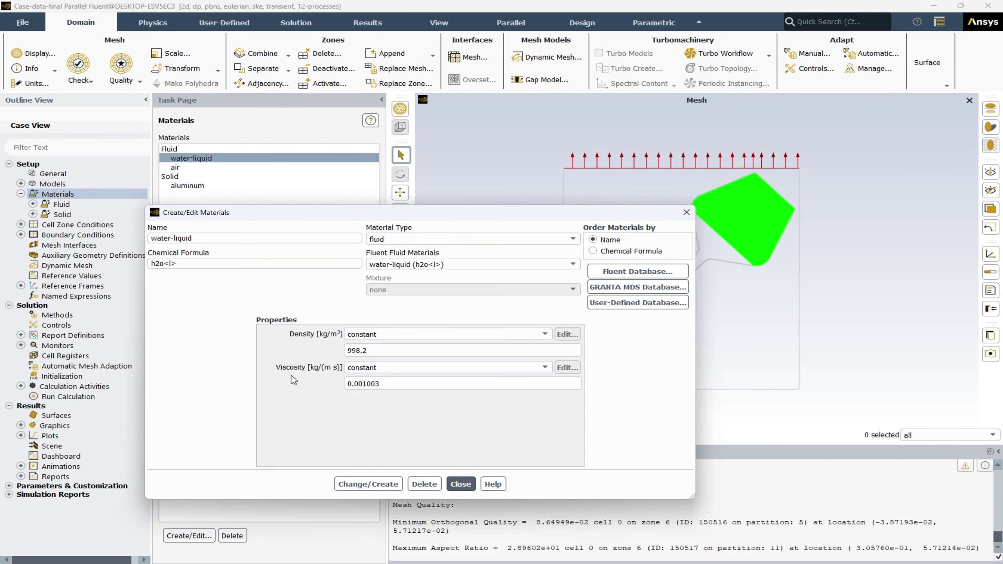
- Browse the fluid and solid materials in the Fluent database without copying any, and close the material settings
left_click(639, 276)
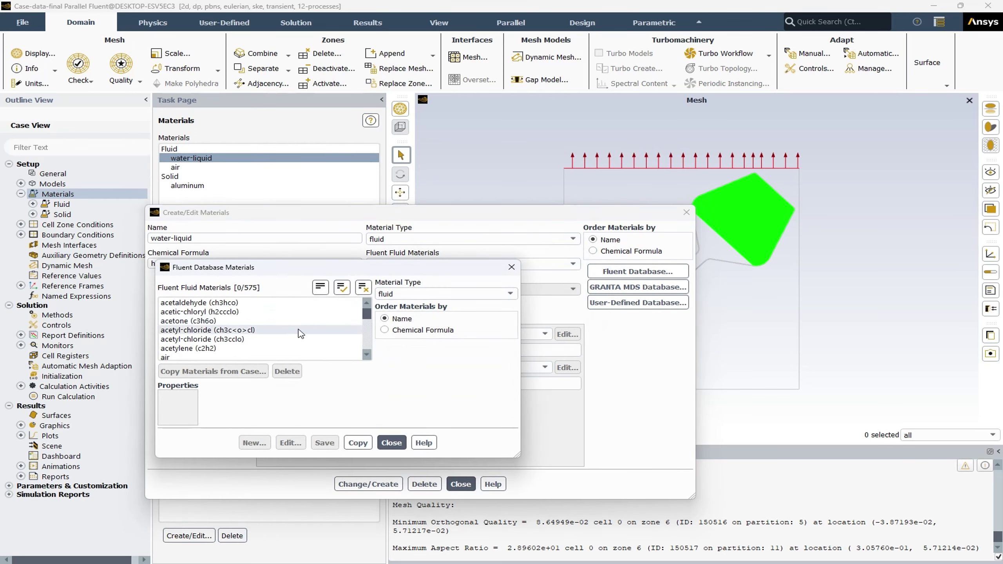
mouse_move(371, 316)
left_mouse_down()
mouse_move(366, 363)
mouse_move(368, 313)
left_mouse_up()
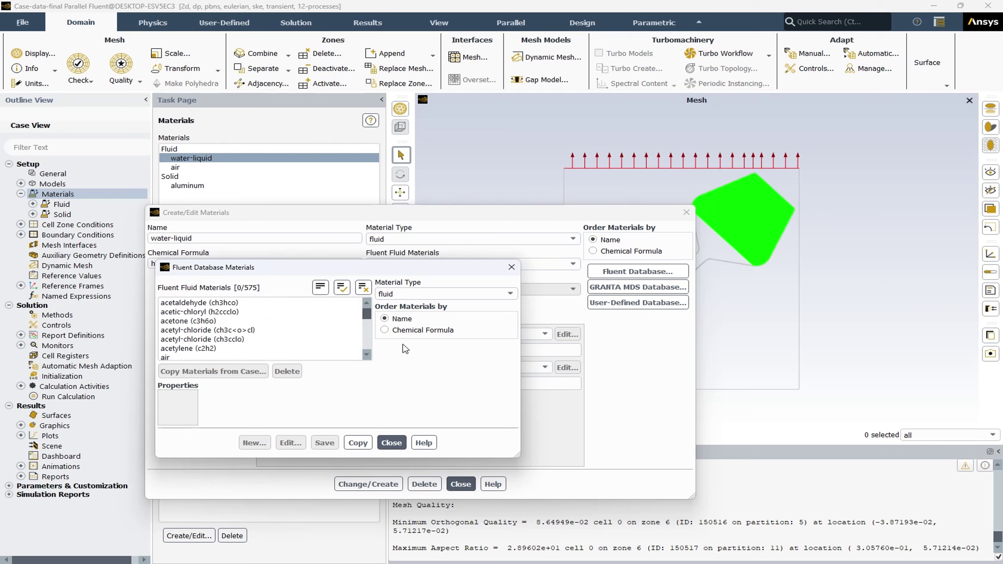
left_click(396, 298)
left_click(391, 316)
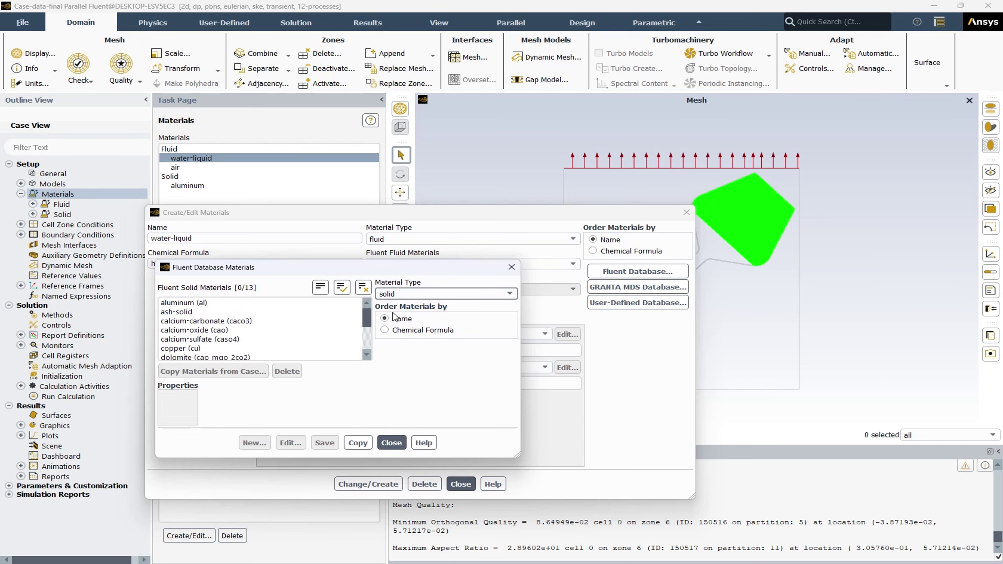
scroll(364, 338, "down", 1)
scroll(363, 337, "down", 2)
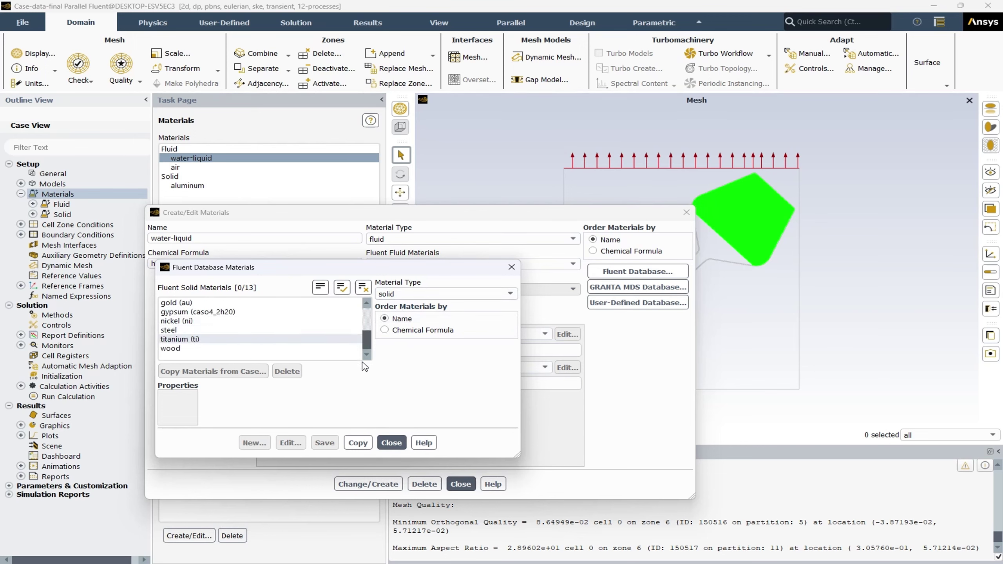
left_click(391, 442)
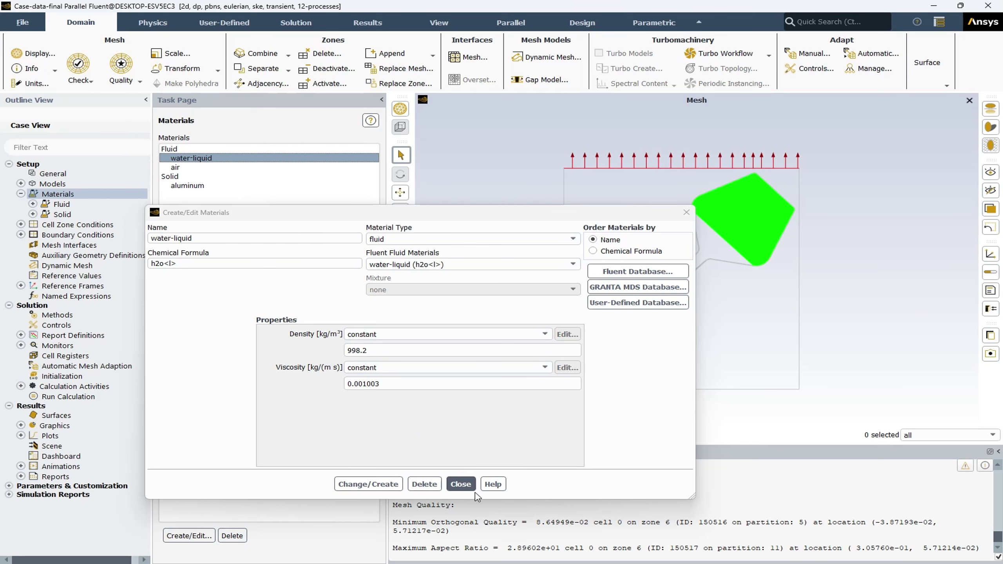
left_click(460, 484)
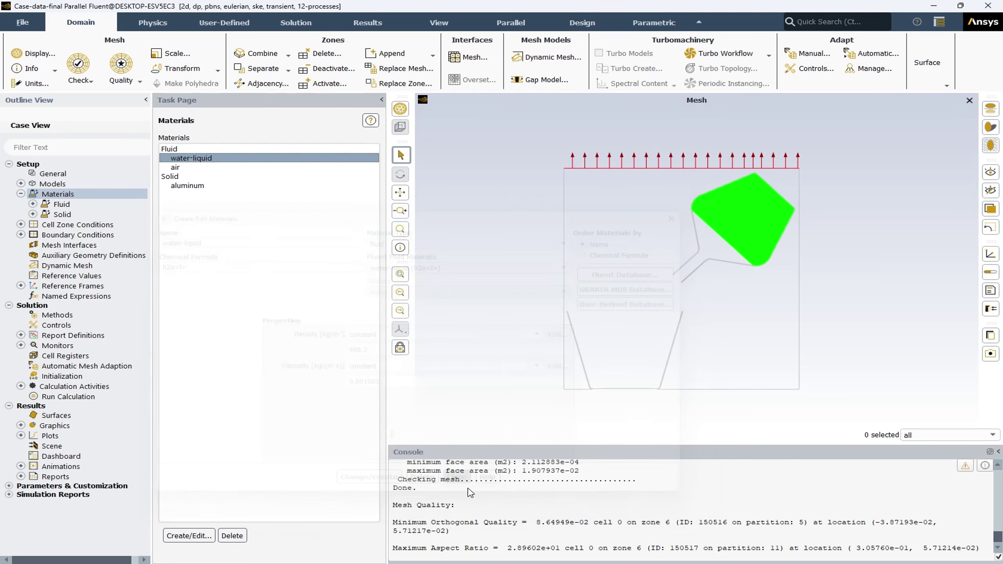
left_click(20, 194)
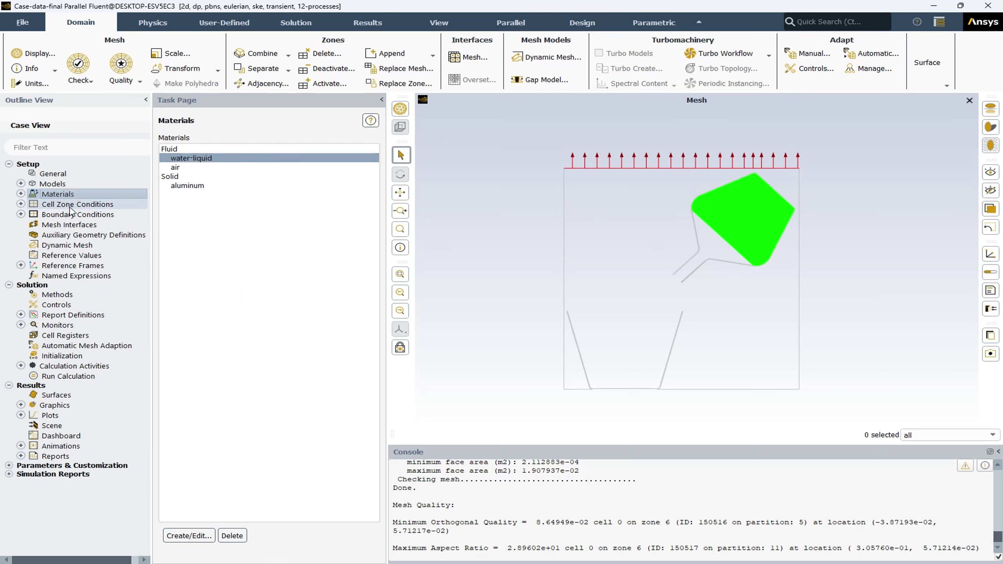
- Open the cell zone conditions and group the zones by zone type
double_click(70, 206)
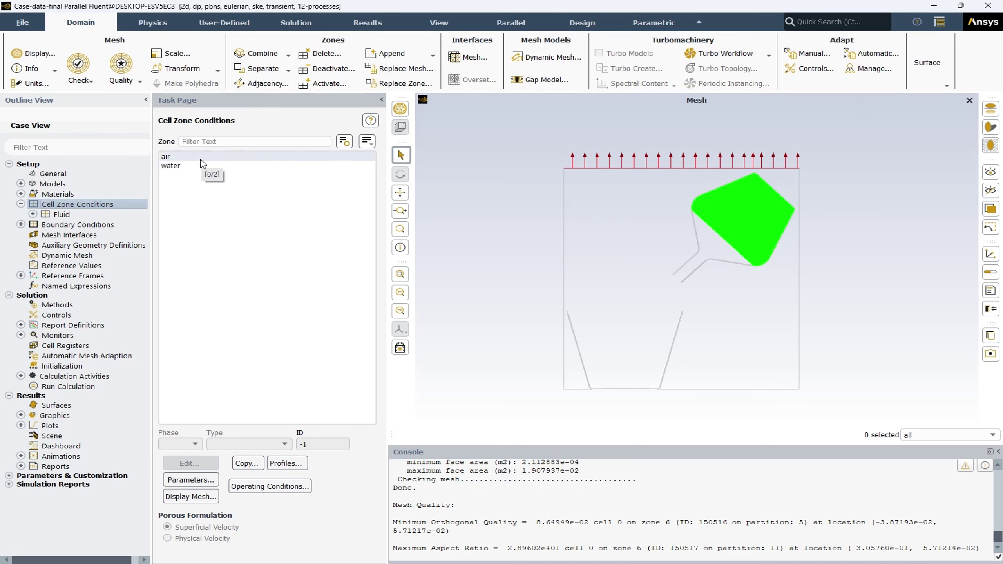
left_click(366, 141)
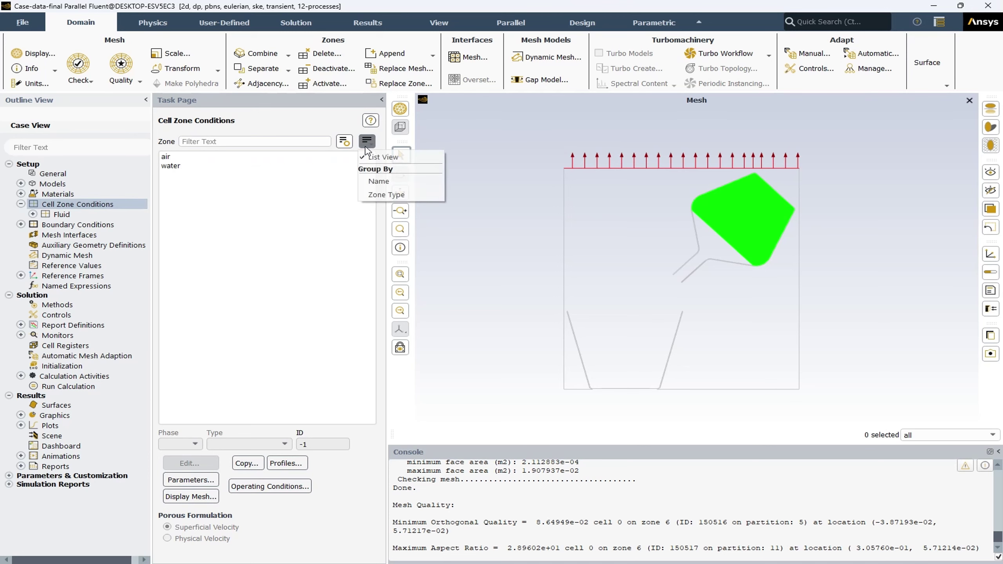
left_click(395, 194)
- Examine the fluid settings of the air cell zone and close them without changes
left_click(202, 176)
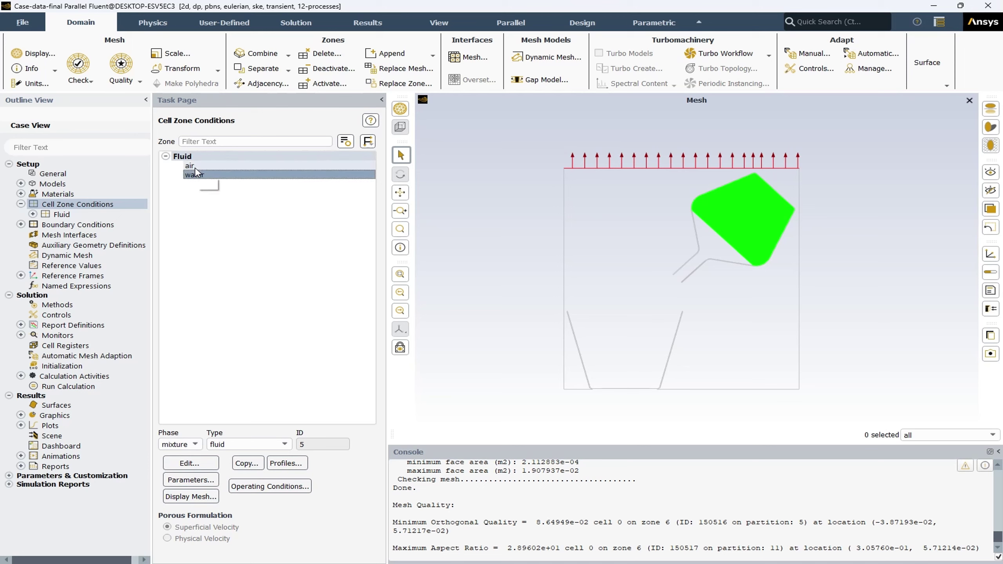
left_click(195, 170)
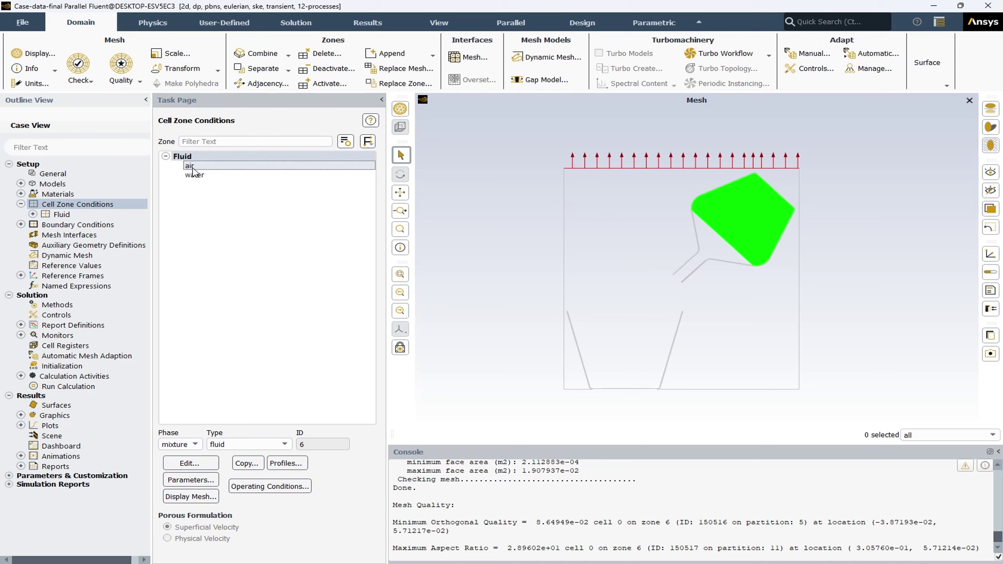
double_click(193, 167)
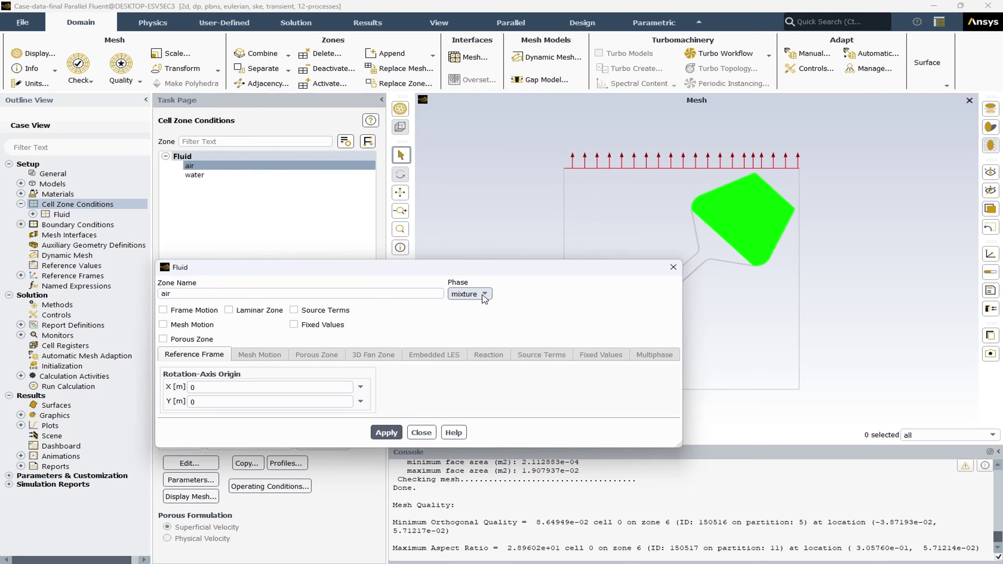
left_click(420, 433)
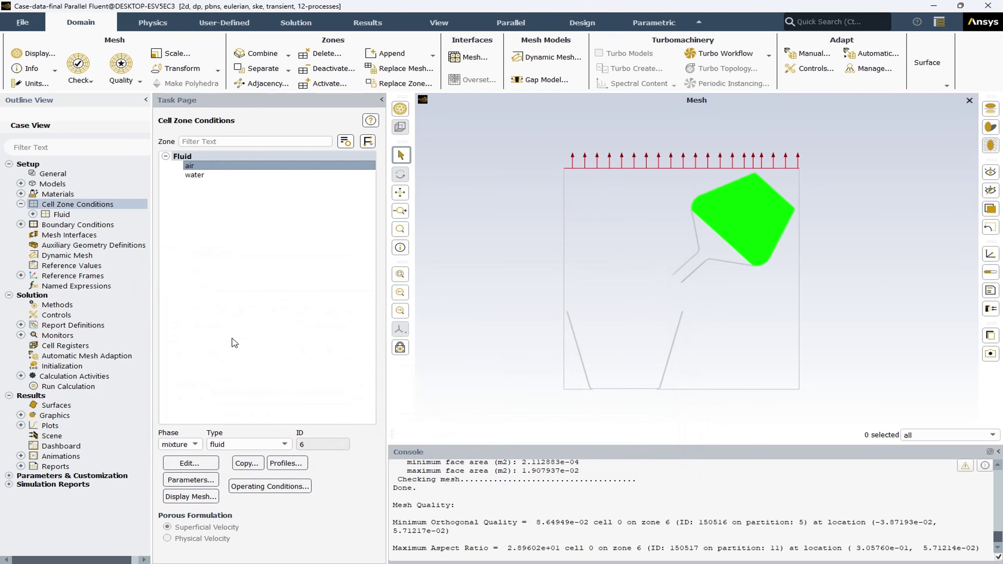
- Examine the fluid settings of the water cell zone and close them without changes
left_click(195, 176)
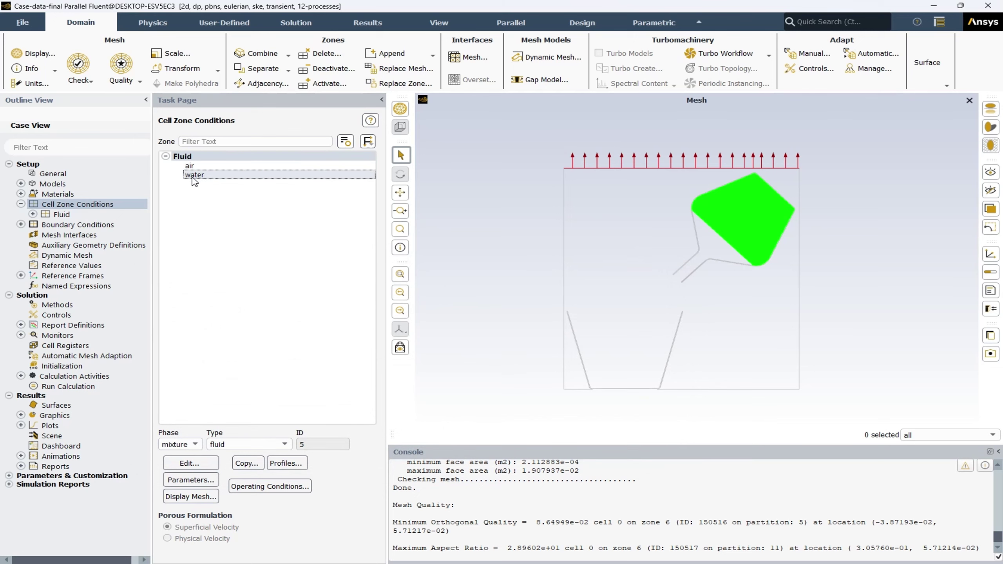
double_click(195, 176)
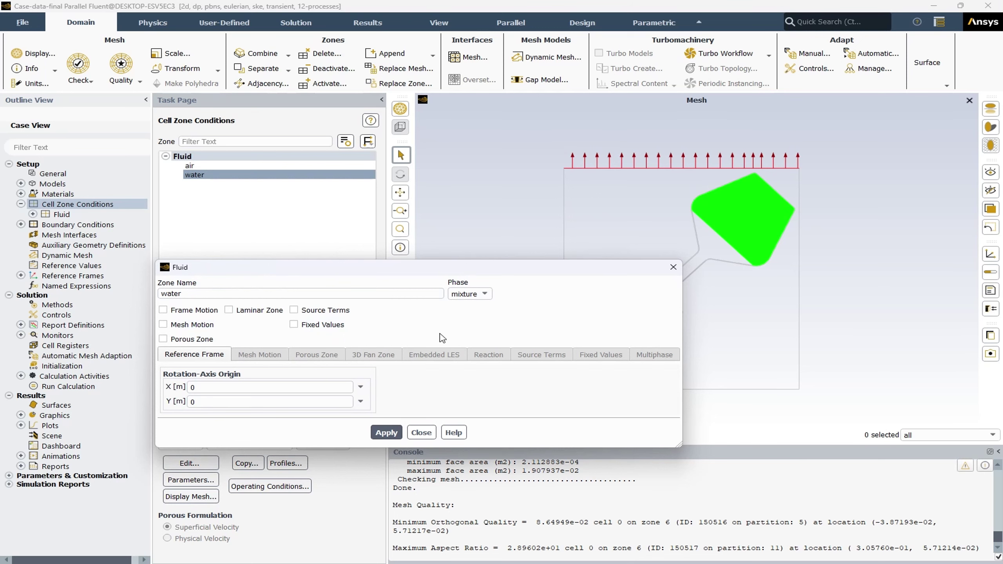
left_click(420, 432)
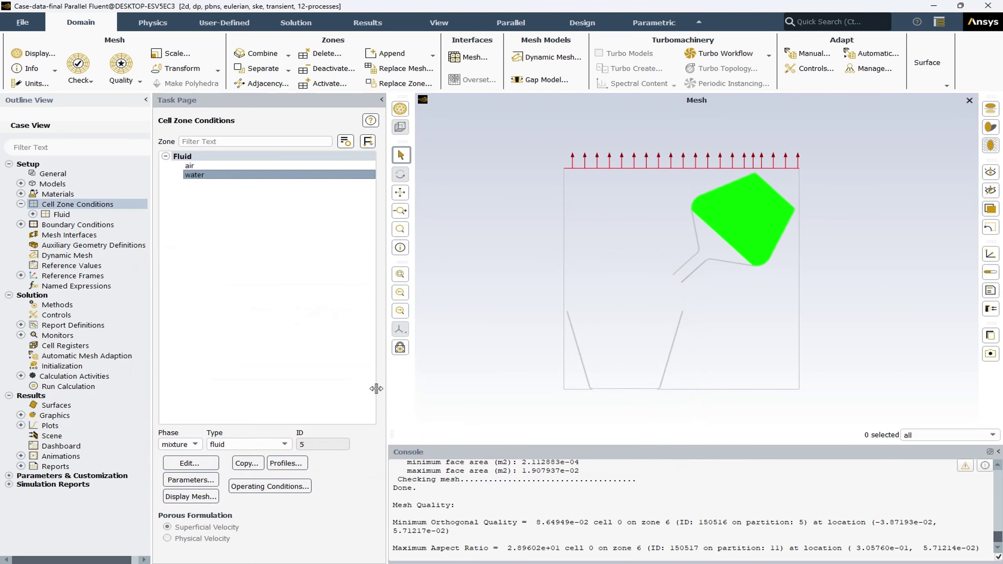
left_click(20, 203)
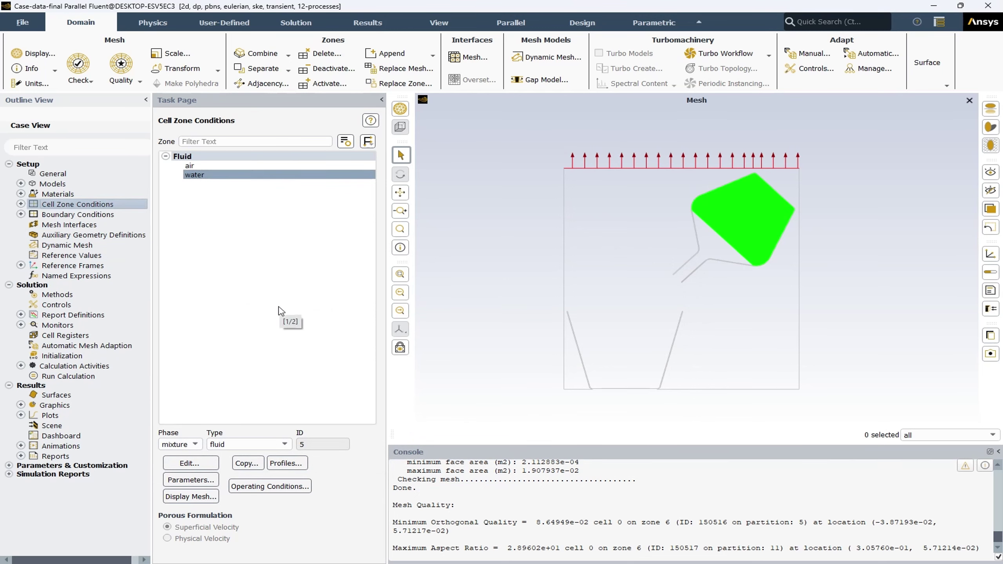
- Open the boundary conditions and inspect the interior-air, interior-air-water and interior-water zones without changing them
double_click(98, 215)
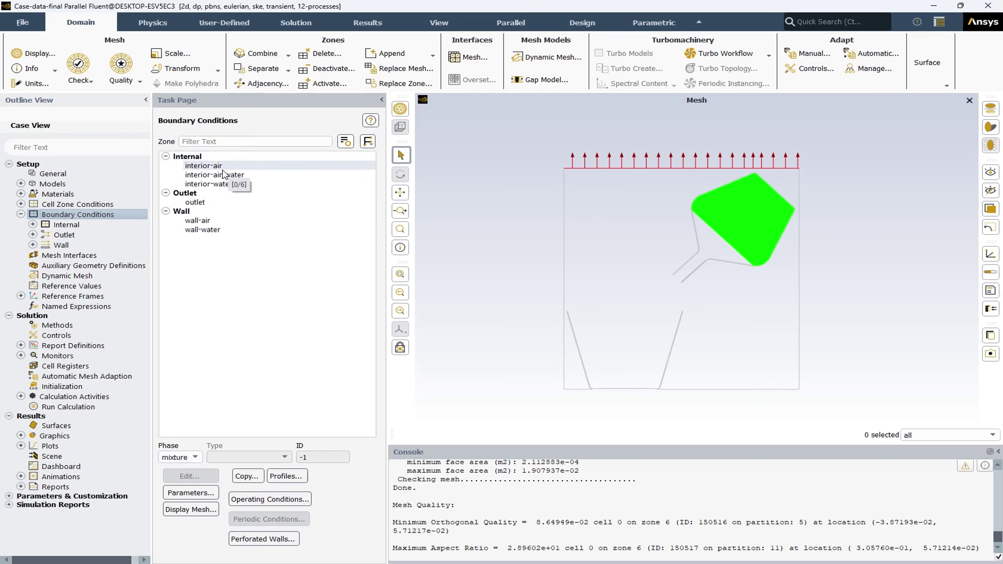
double_click(204, 166)
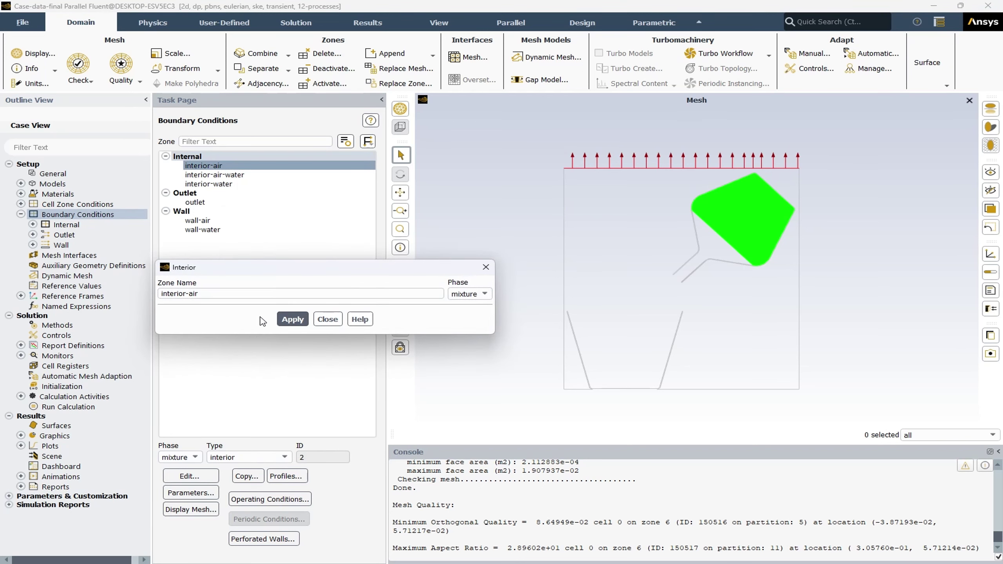
left_click(328, 320)
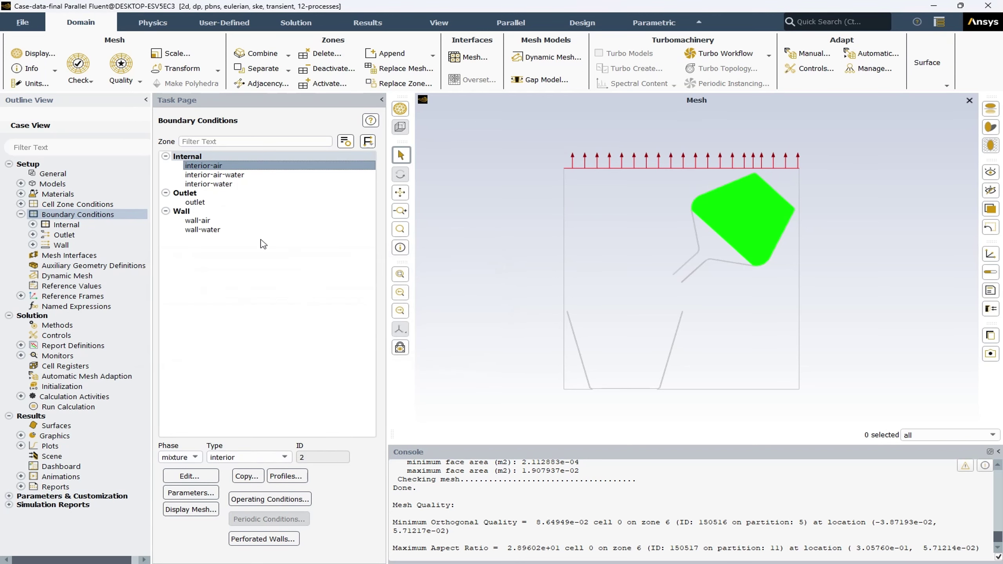
double_click(215, 175)
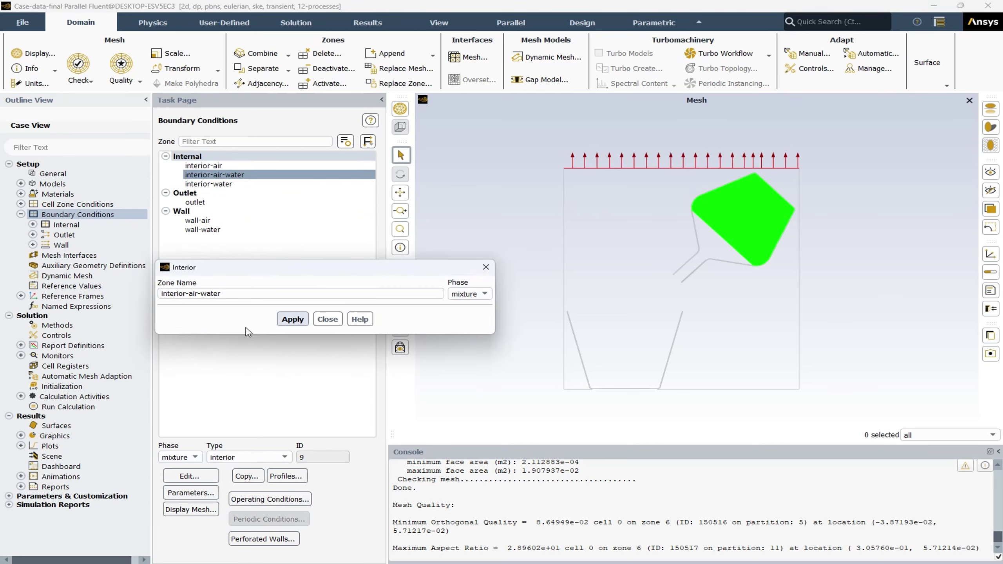
left_click(328, 319)
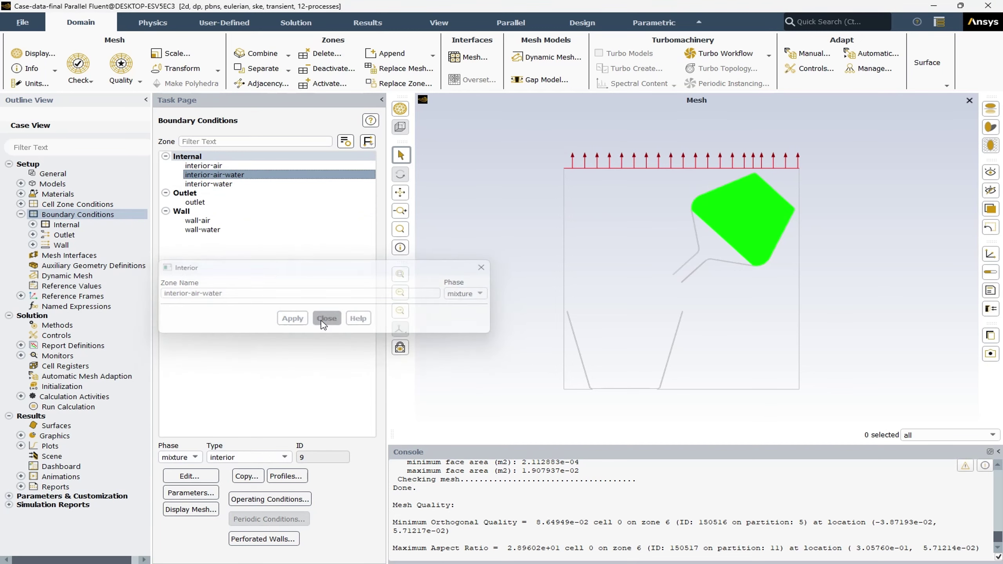
left_click(208, 184)
double_click(209, 185)
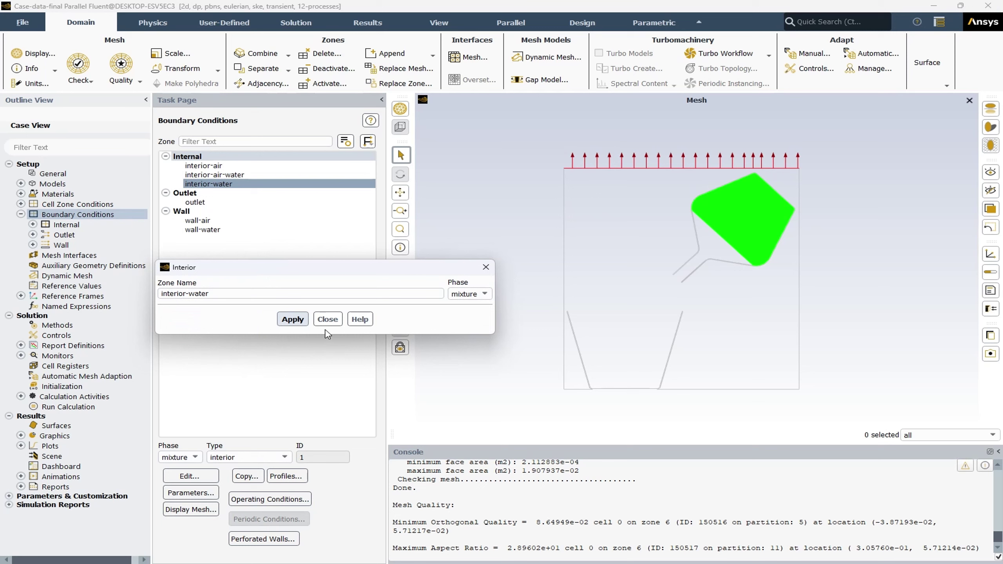
left_click(328, 319)
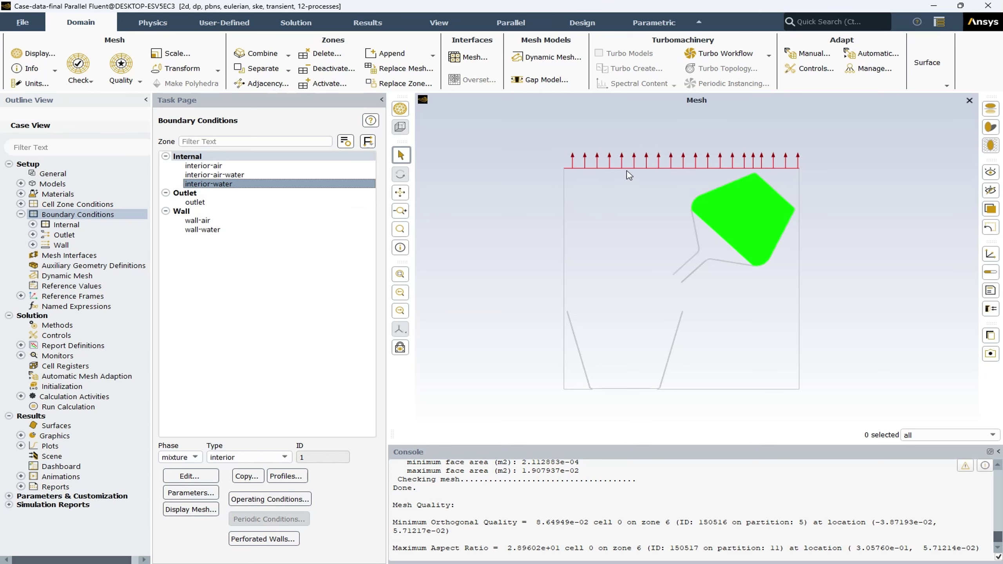
- Examine the outlet's pressure-outlet settings for the mixture, air and water phases, and close them without changes
left_click(198, 202)
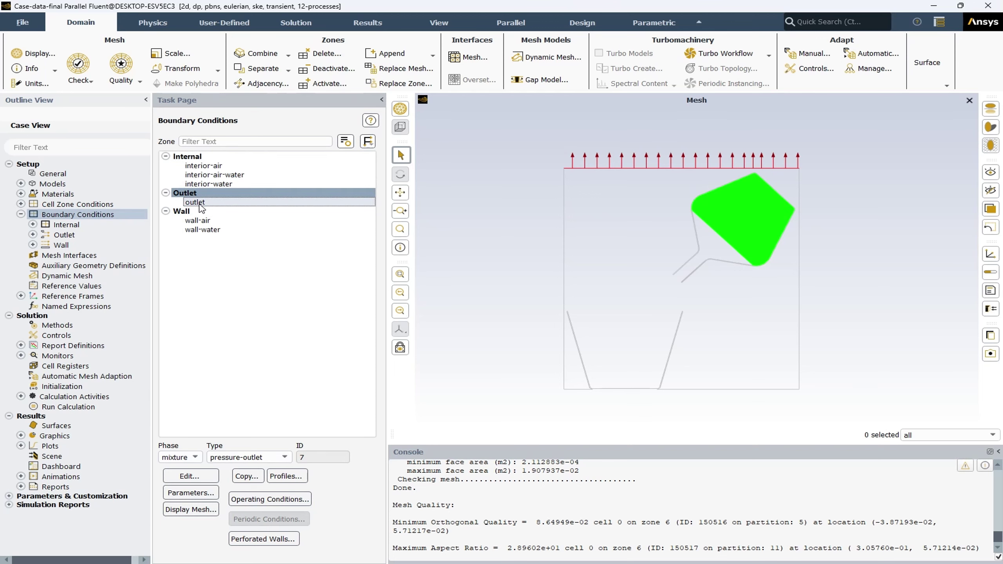
double_click(200, 206)
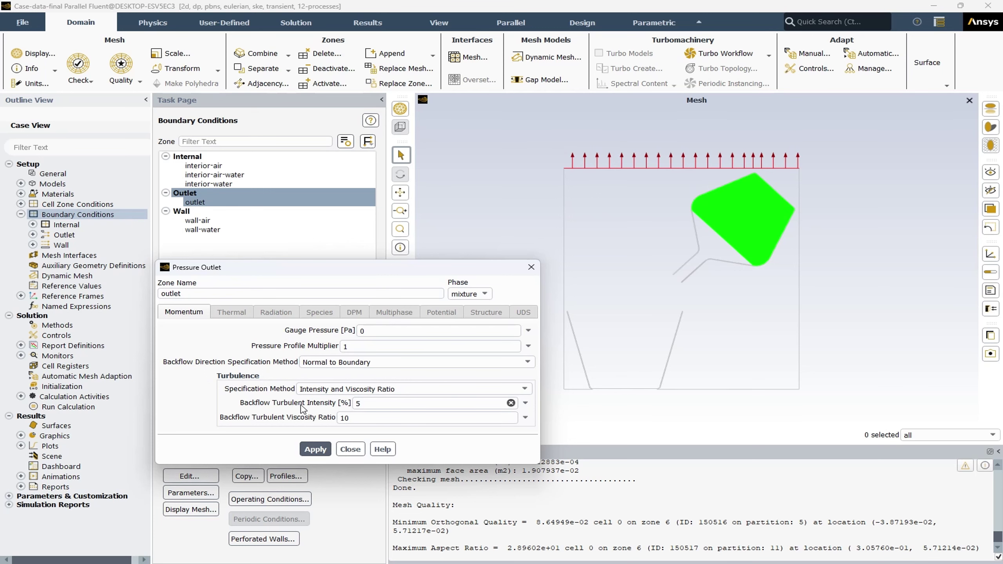
left_click(487, 294)
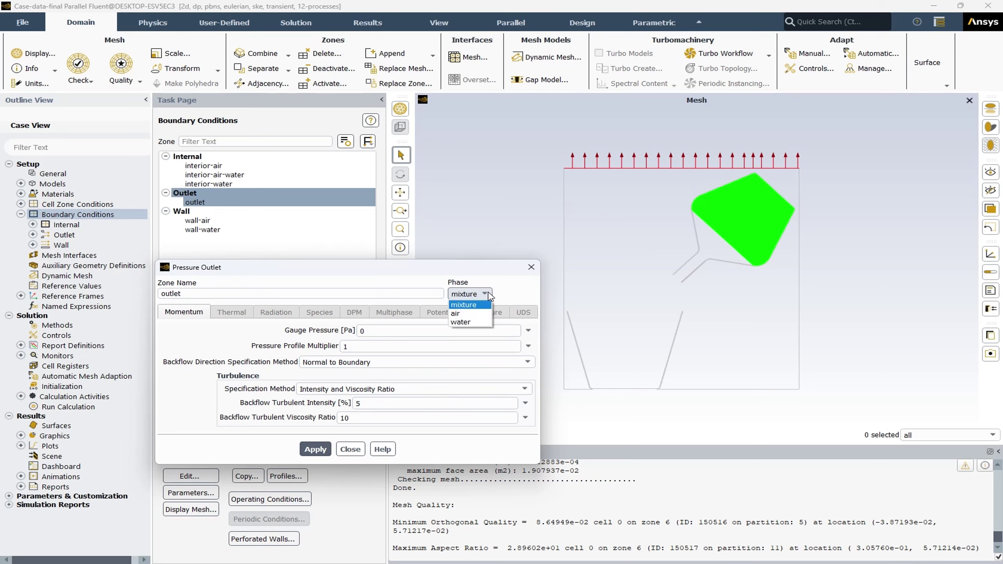
left_click(474, 315)
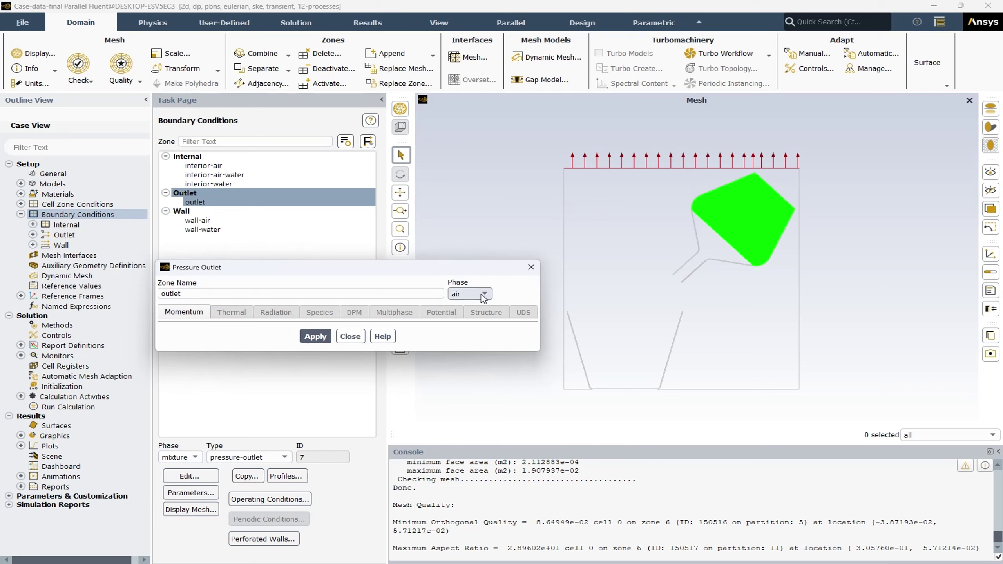
left_click(483, 295)
left_click(473, 324)
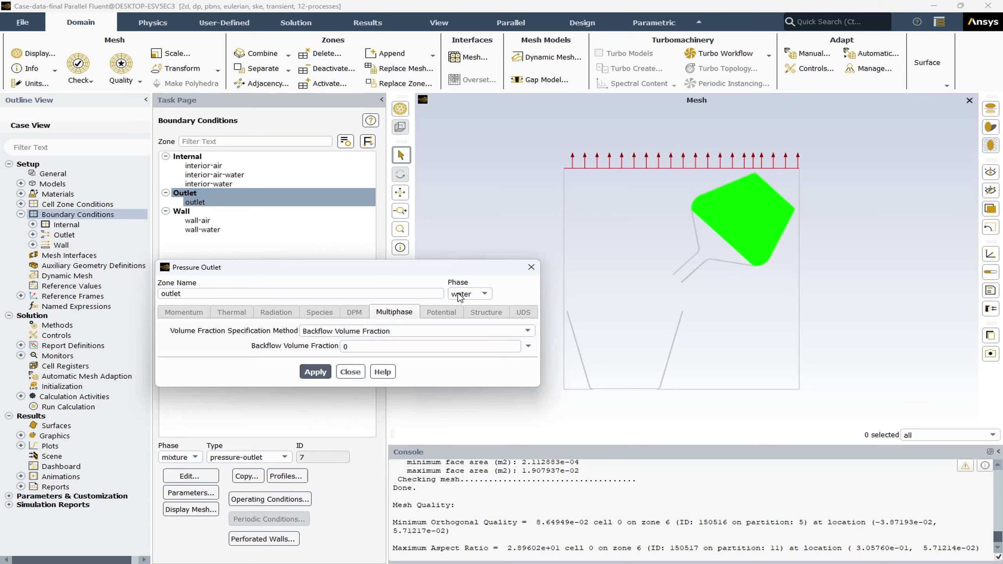
left_click(351, 372)
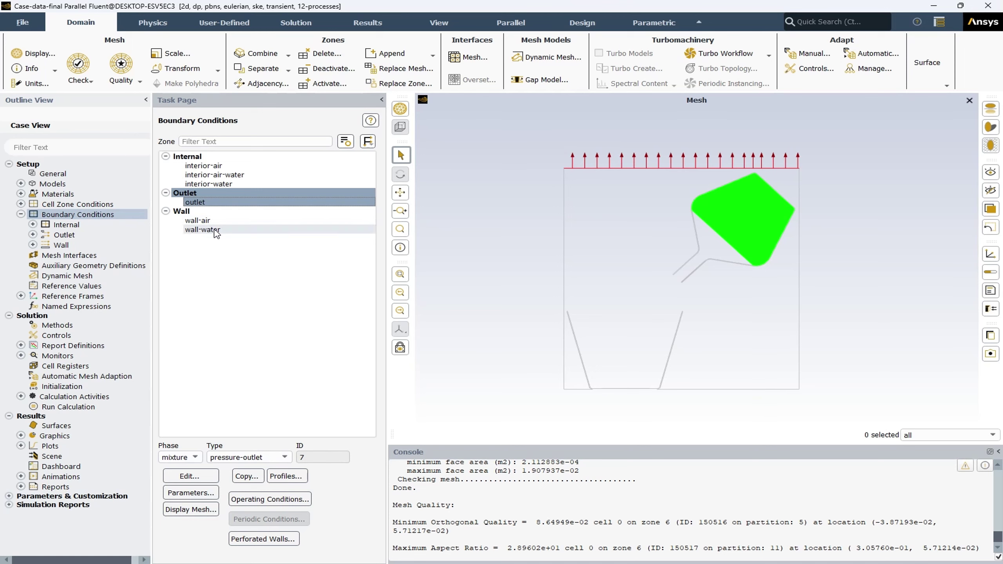
- Examine the wall-air boundary's roughness and shear settings for the mixture, air and water phases without changing them
left_click(195, 222)
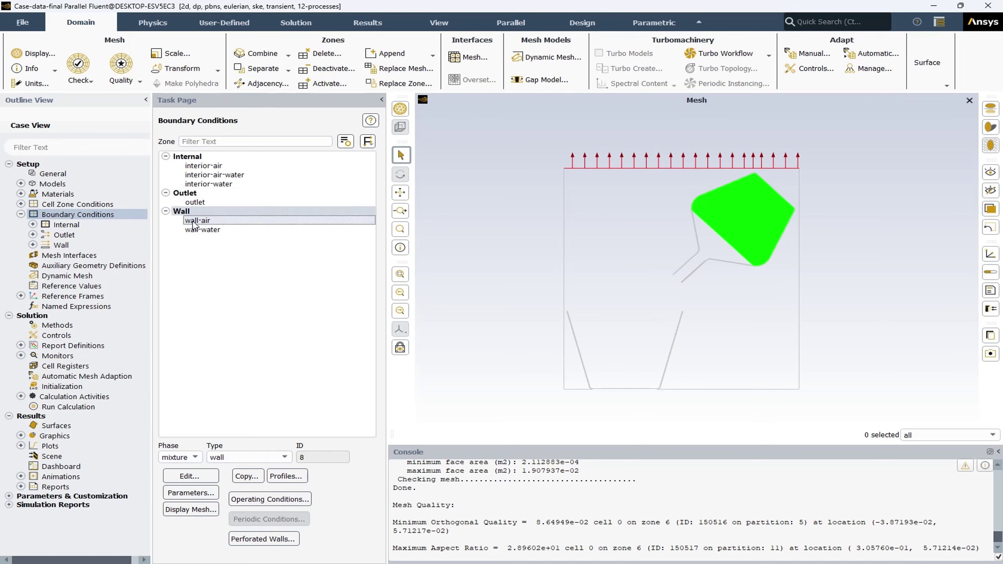
double_click(196, 221)
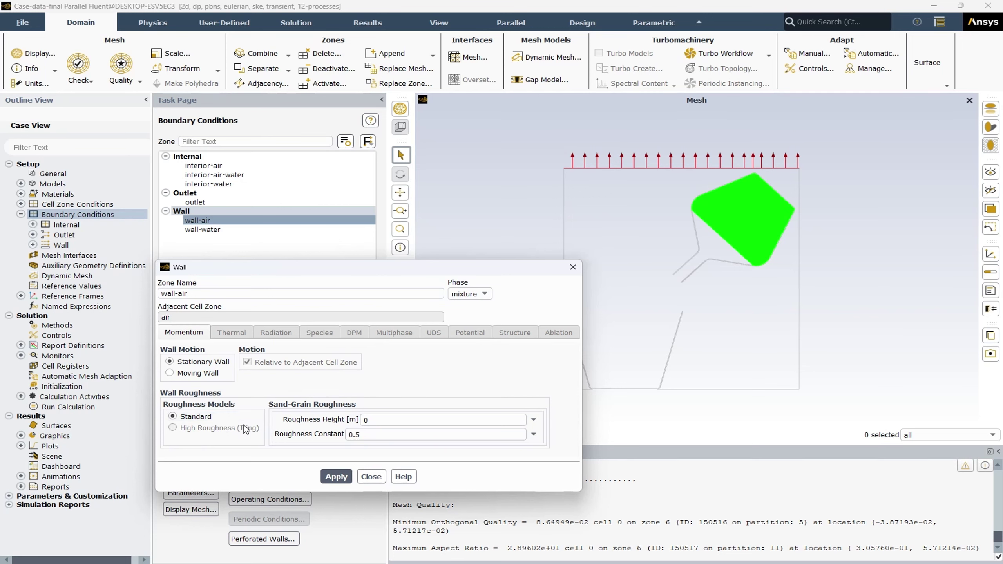
left_click(486, 294)
left_click(479, 313)
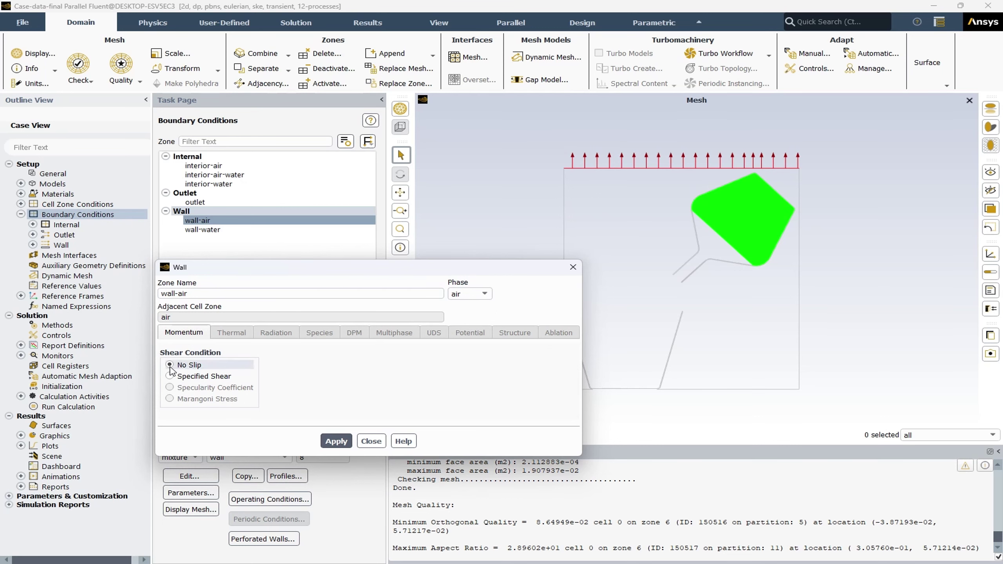
left_click(459, 293)
left_click(470, 323)
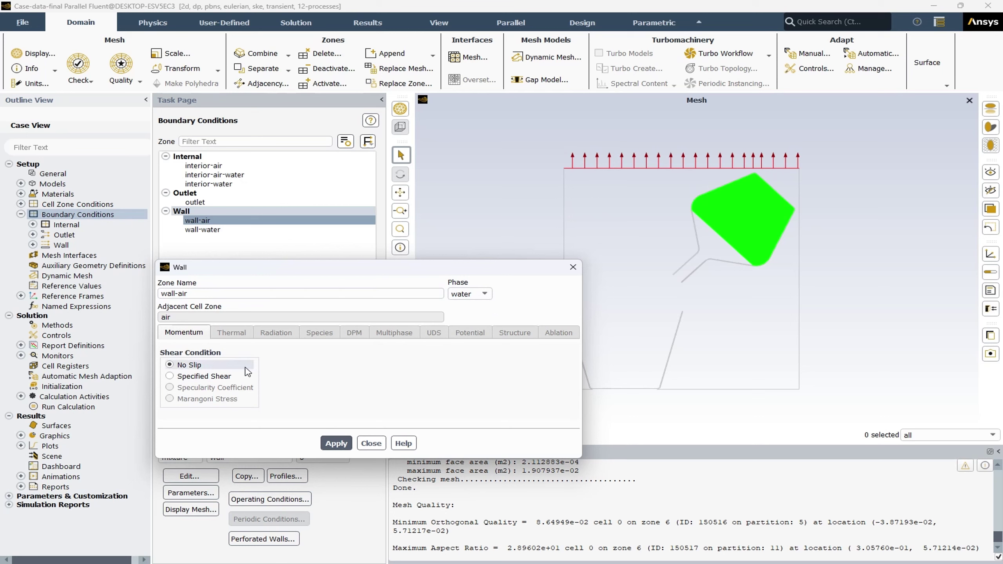
left_click(373, 443)
- Examine the wall-water boundary's settings for the mixture, air and water phases, and collapse the boundary conditions branch
left_click(203, 231)
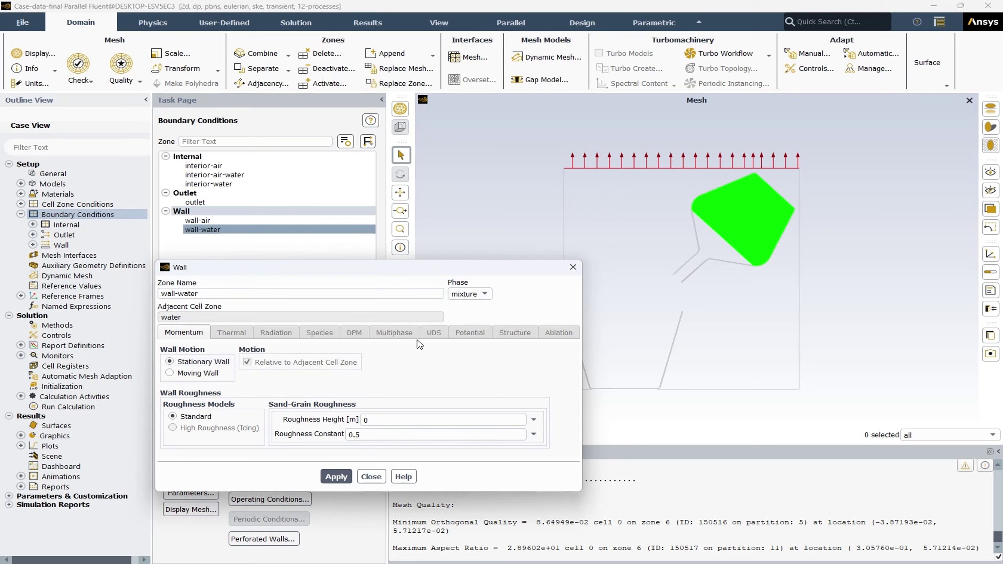
left_click(489, 301)
left_click(487, 316)
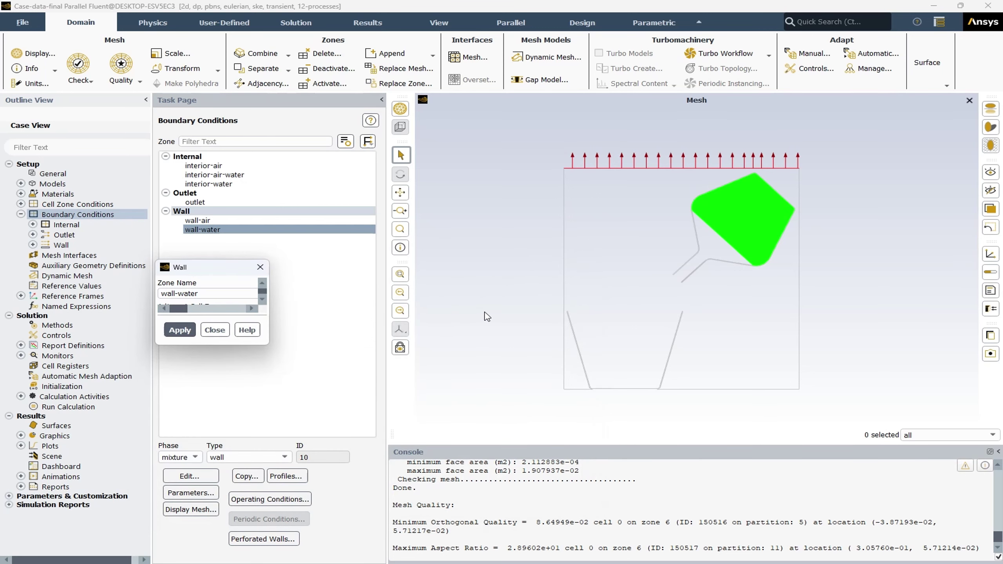
left_click(485, 296)
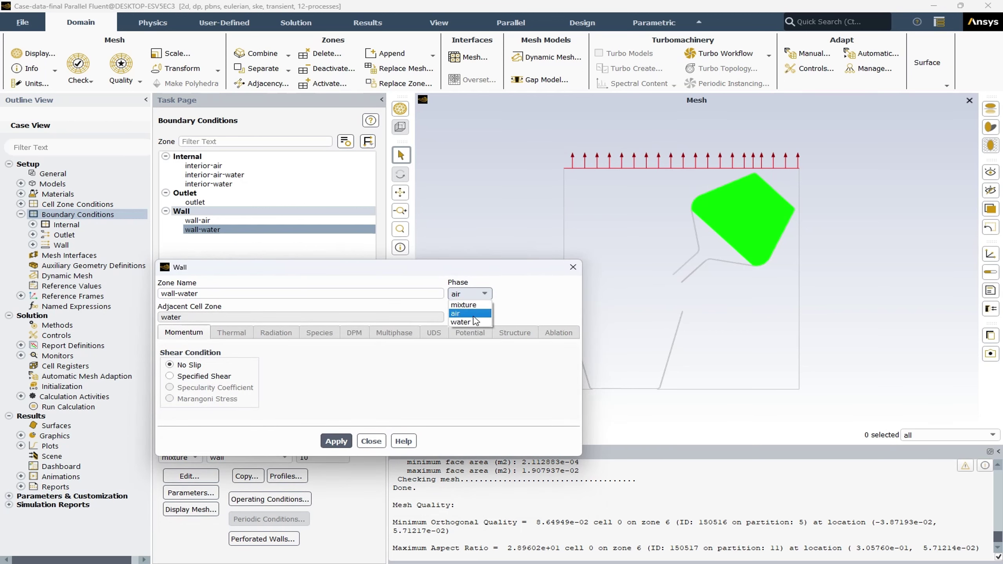
left_click(474, 324)
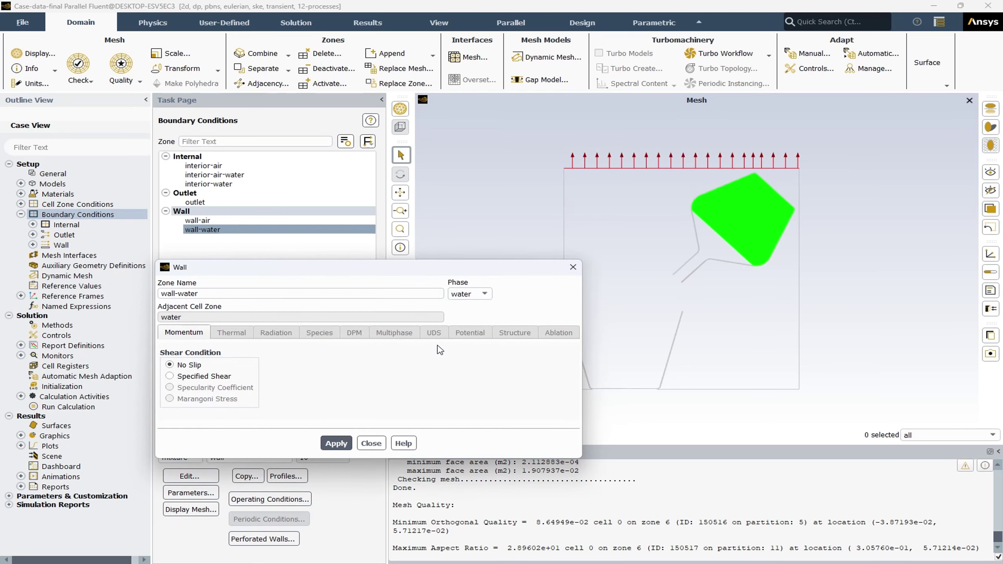
left_click(371, 442)
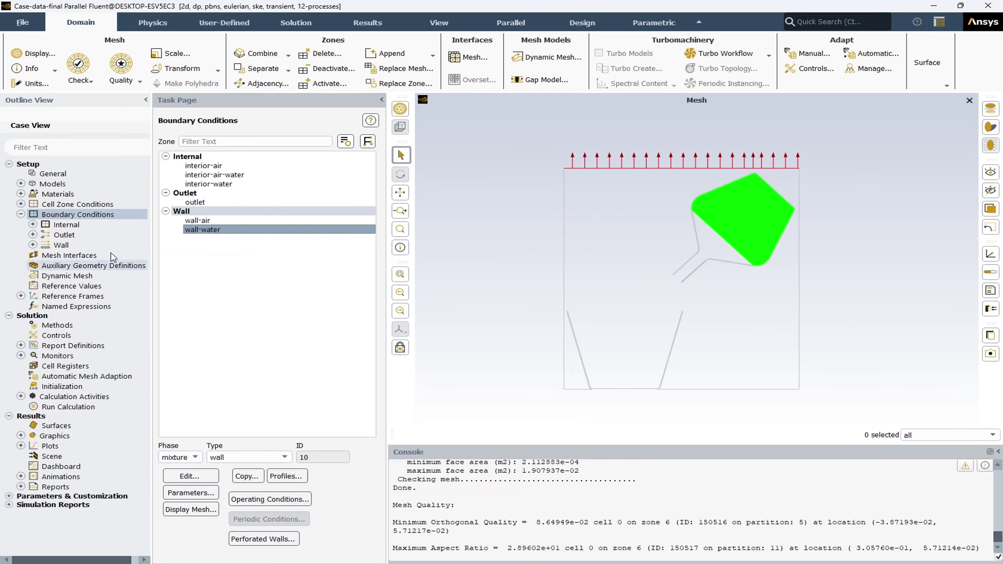
left_click(19, 215)
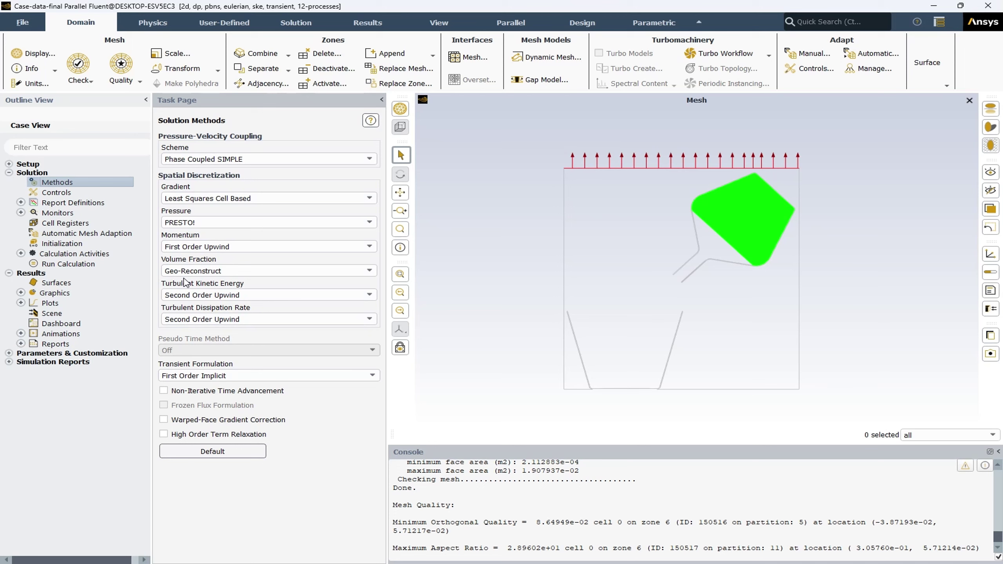
- Review the discretization options for momentum, turbulent kinetic energy and turbulent dissipation rate in the solution methods, keeping the current schemes
left_click(212, 251)
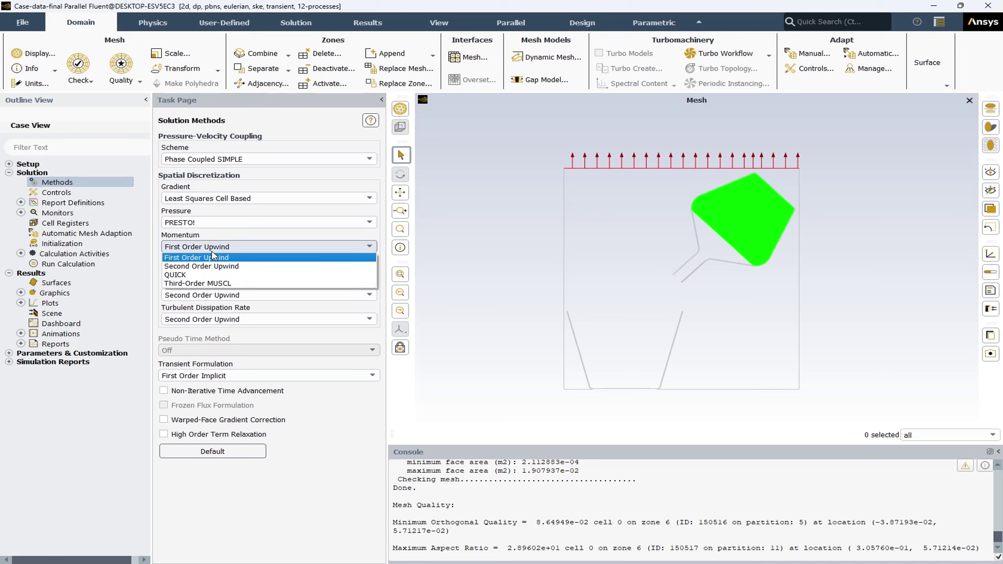
left_click(213, 297)
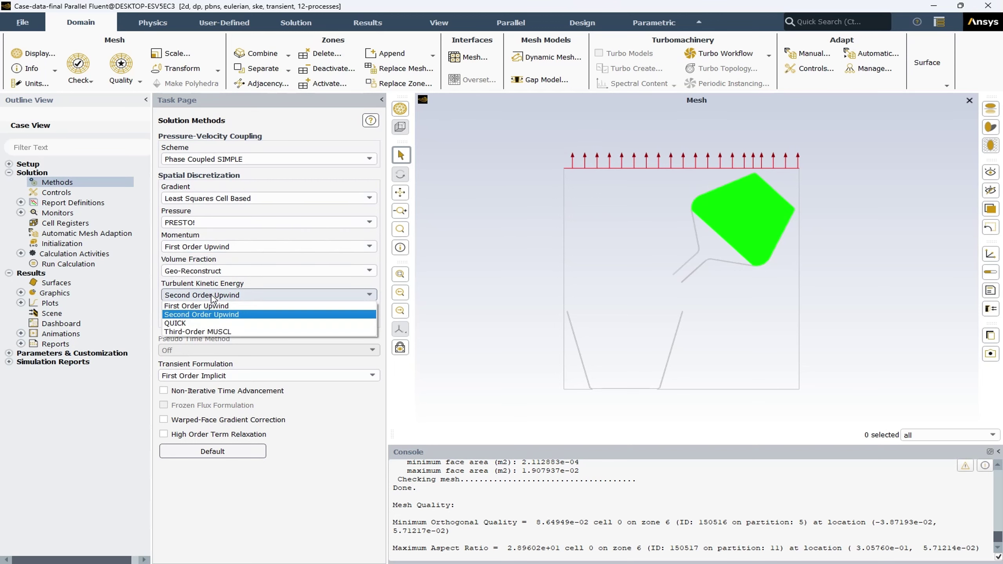
left_click(213, 299)
left_click(213, 321)
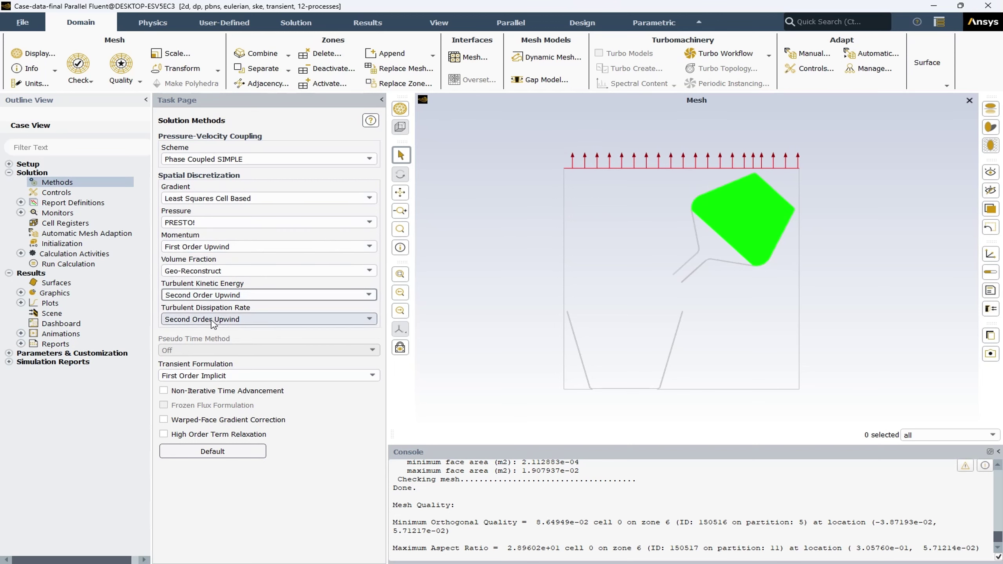
left_click(213, 323)
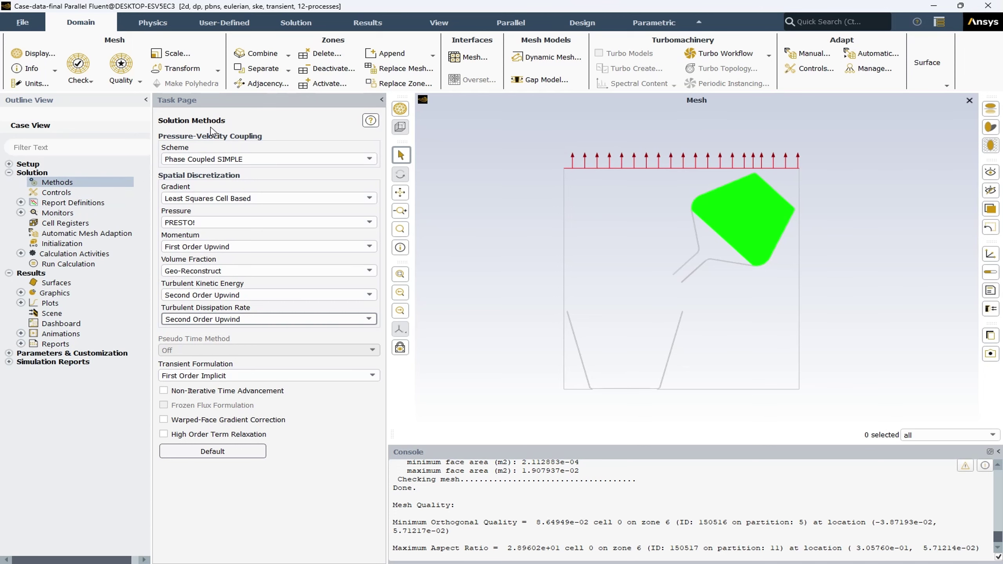
- Review the under-relaxation factors and the report types offered for a new report definition, without creating a report
left_click(59, 193)
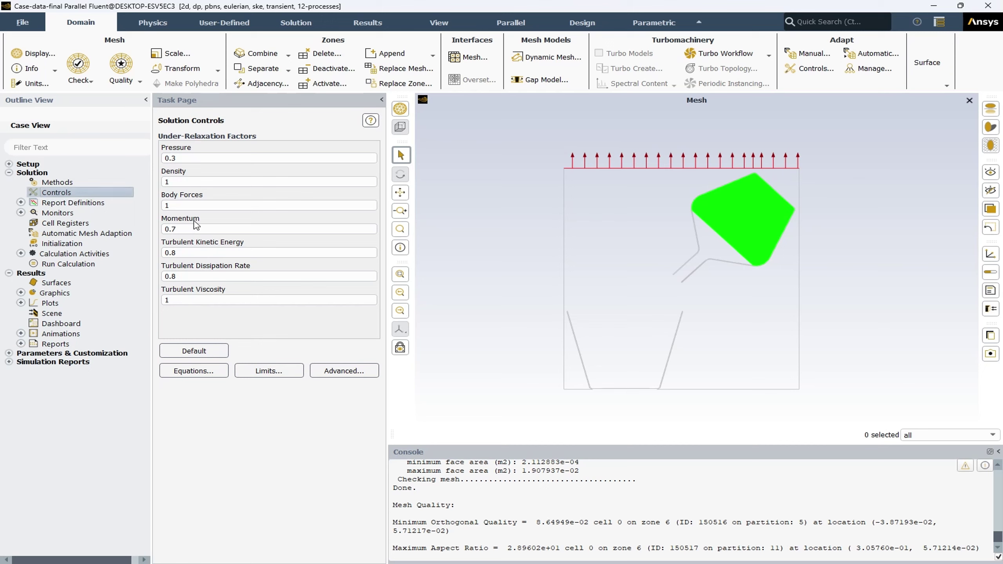
right_click(67, 205)
mouse_move(110, 267)
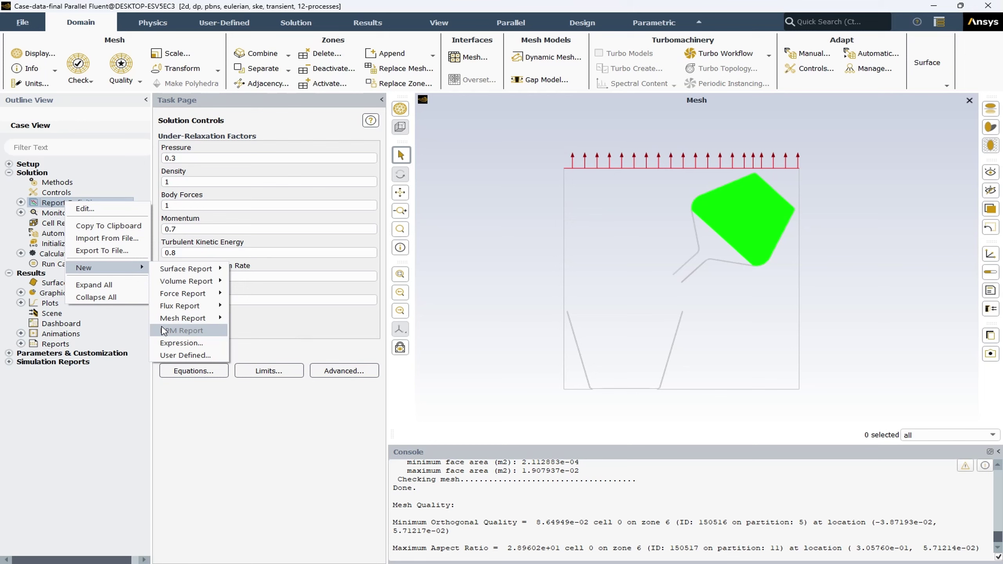
left_click(227, 412)
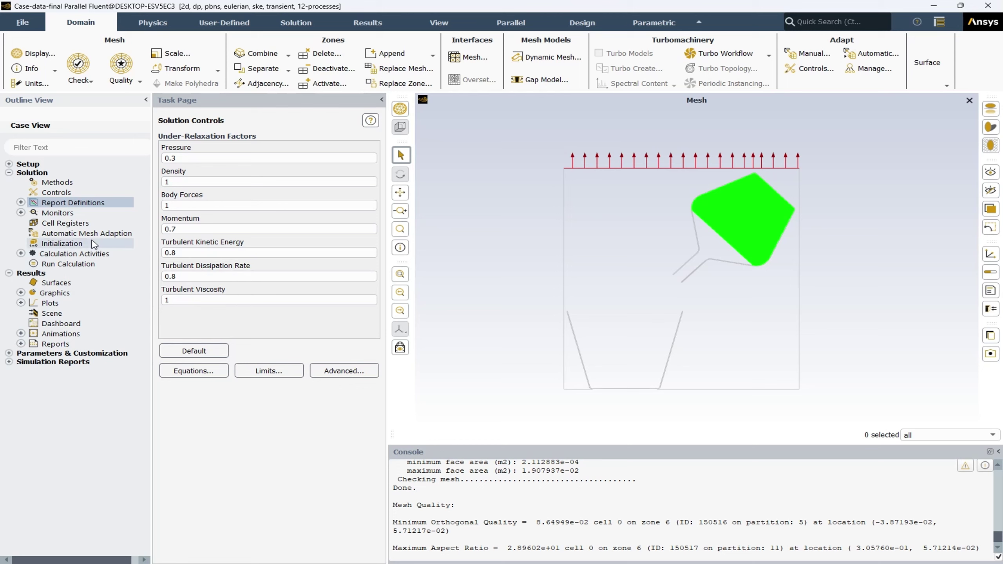
- Review the residual monitors' equations and convergence criteria, keep the current settings, and collapse the monitors branch
left_click(20, 213)
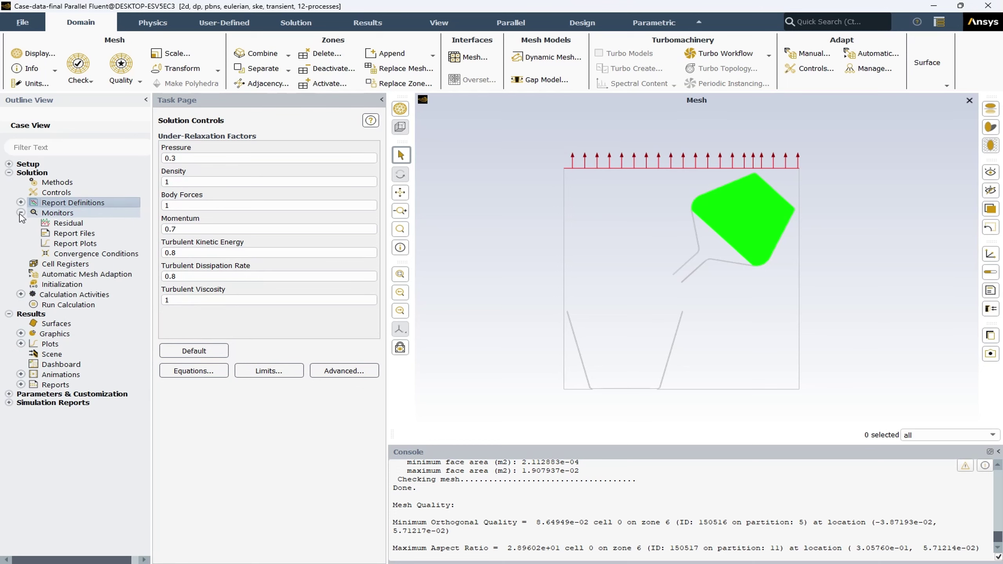
double_click(70, 225)
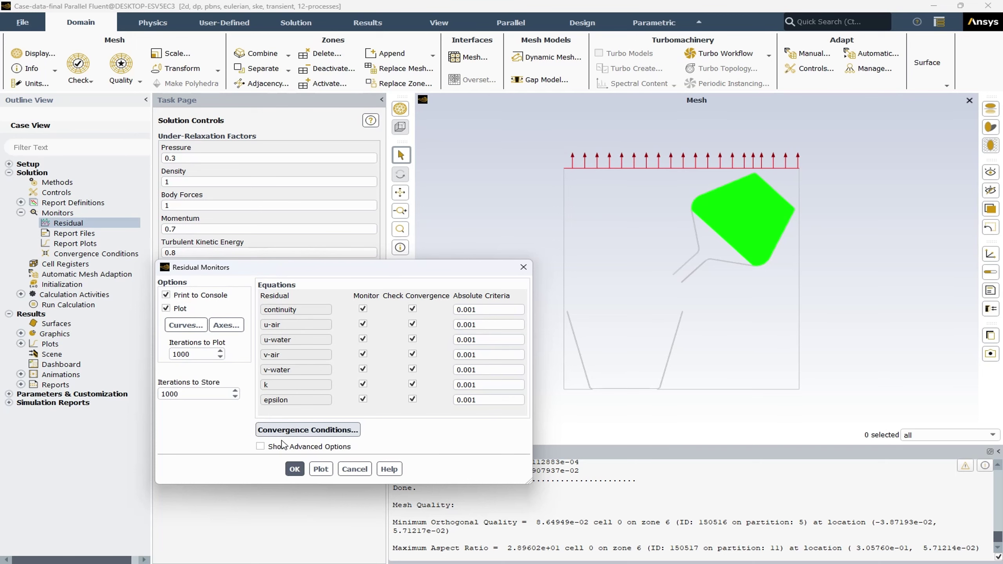
left_click(294, 469)
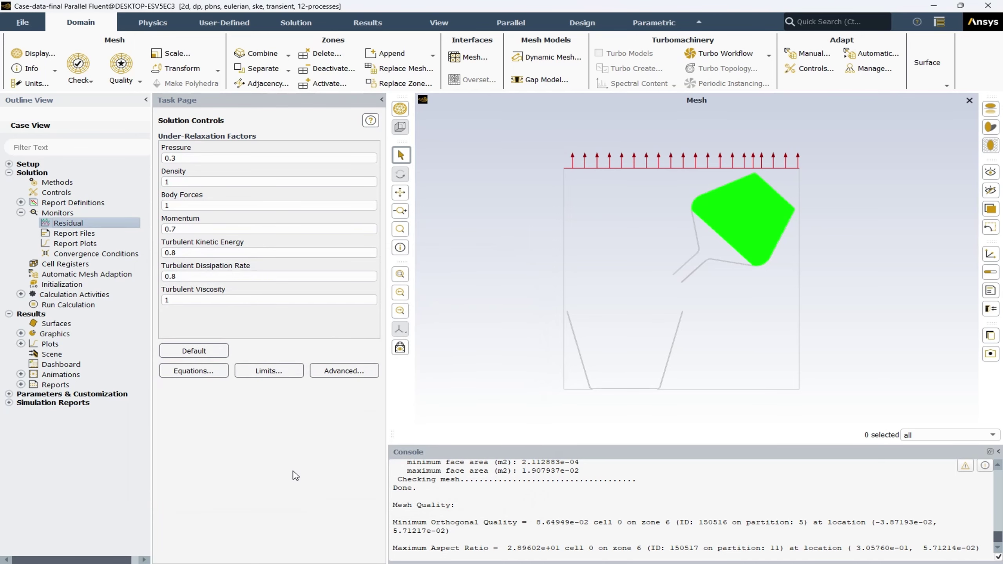
left_click(21, 213)
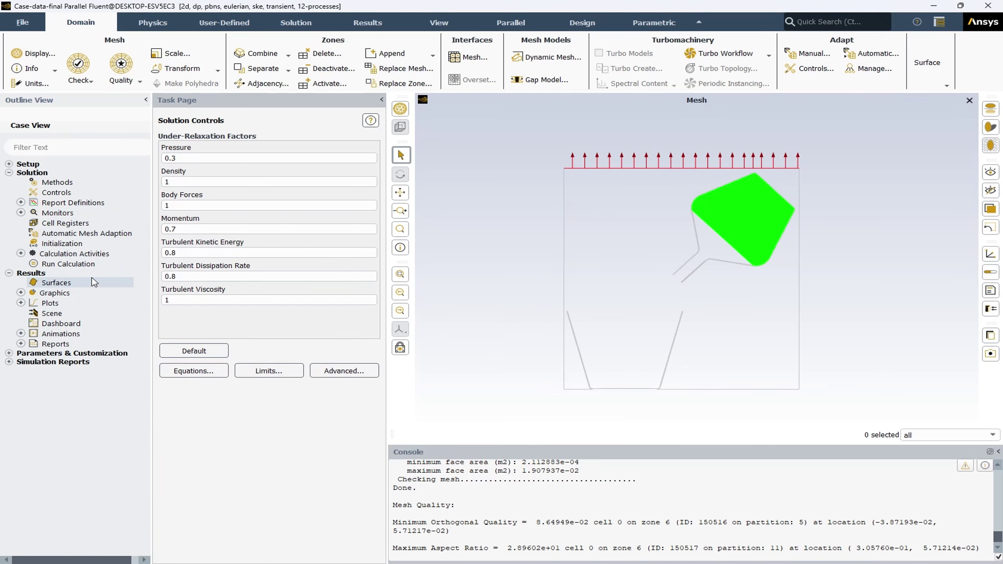
- Switch the solution initialization method to Standard Initialization and review the initial values down to the water volume fraction
double_click(58, 246)
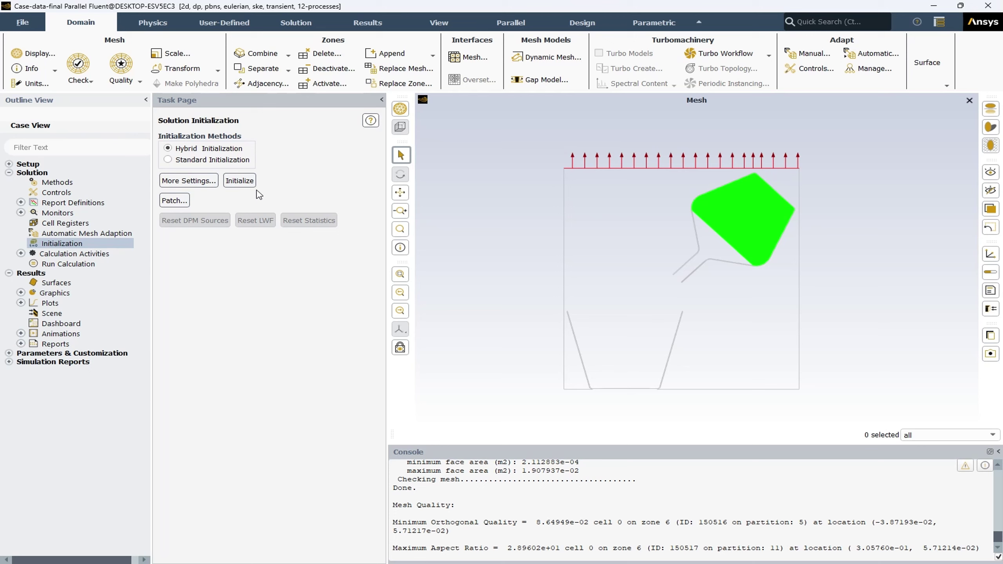
left_click(200, 163)
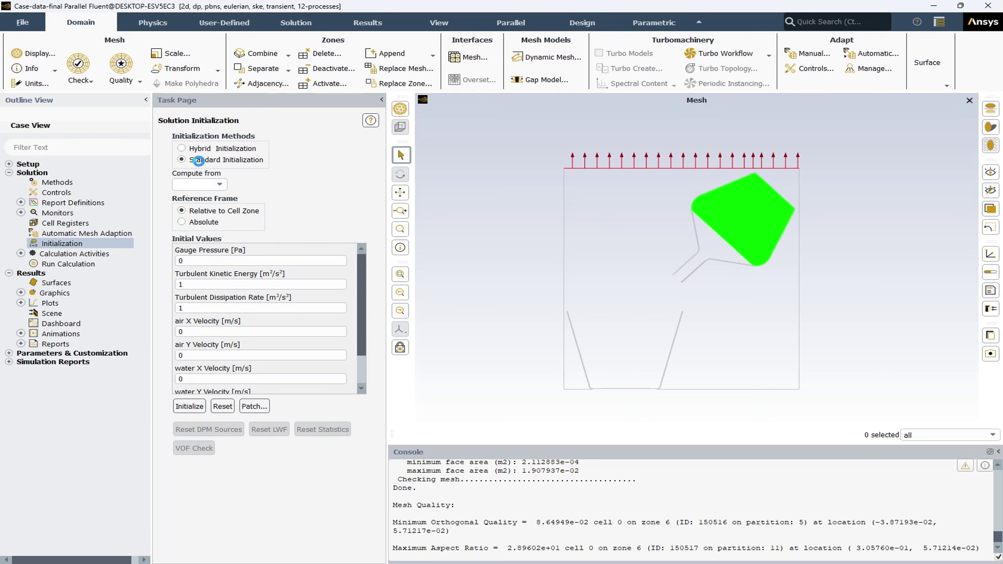
scroll(261, 348, "down", 3)
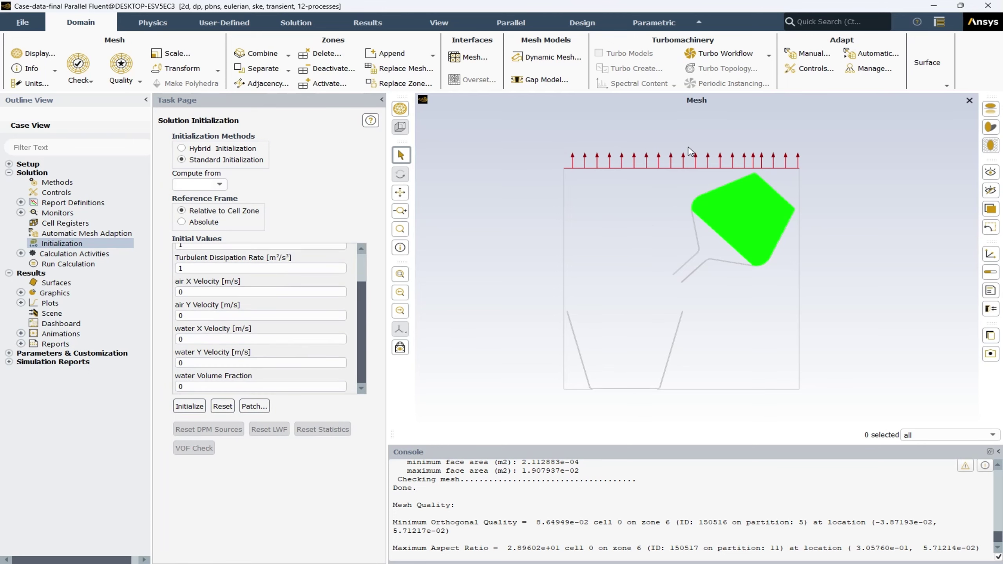
left_click(188, 386)
- Select the water phase's Volume Fraction with value 1 and the water zone in the Patch settings, and close them without applying the patch
left_click(254, 406)
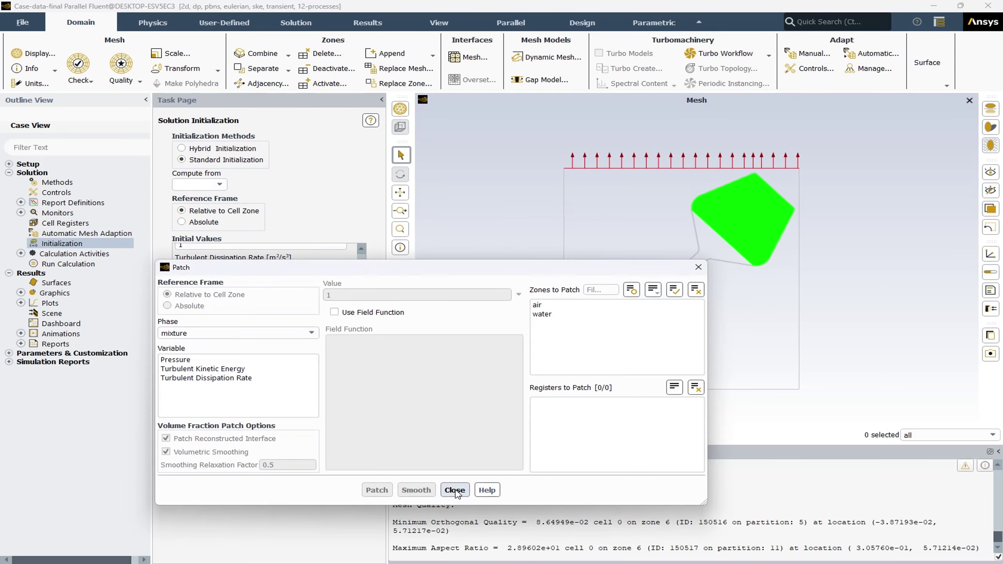
left_click(211, 337)
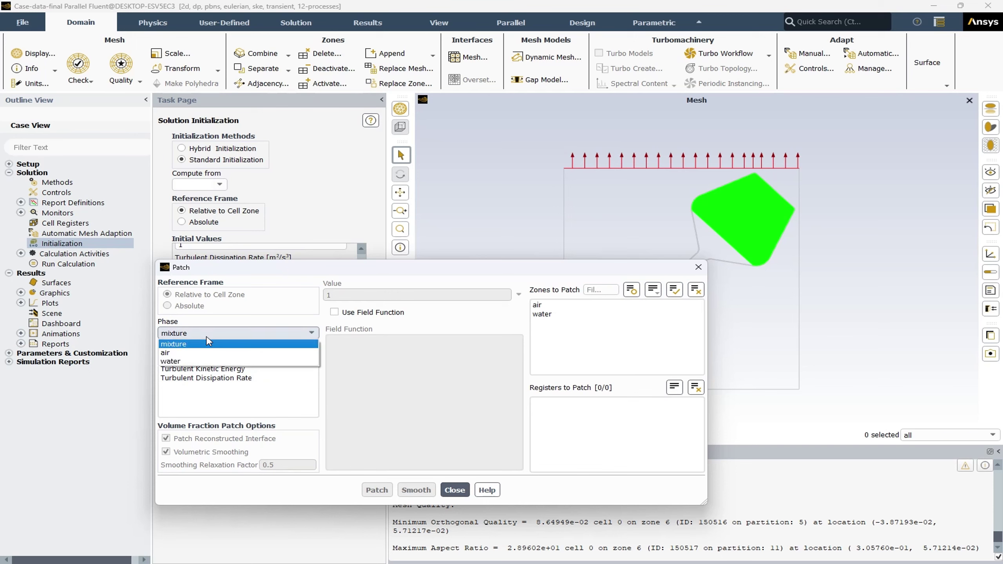
left_click(209, 361)
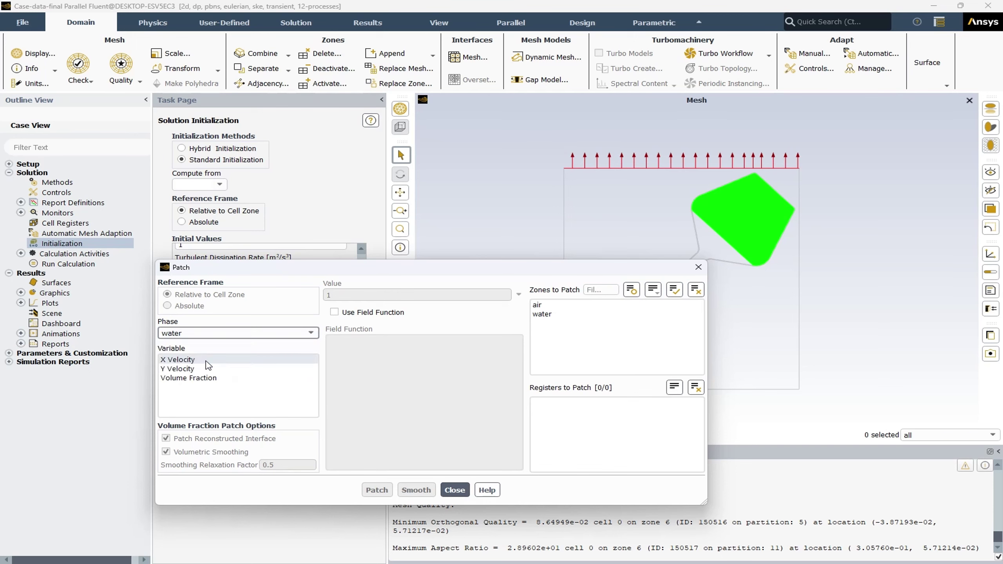
left_click(192, 379)
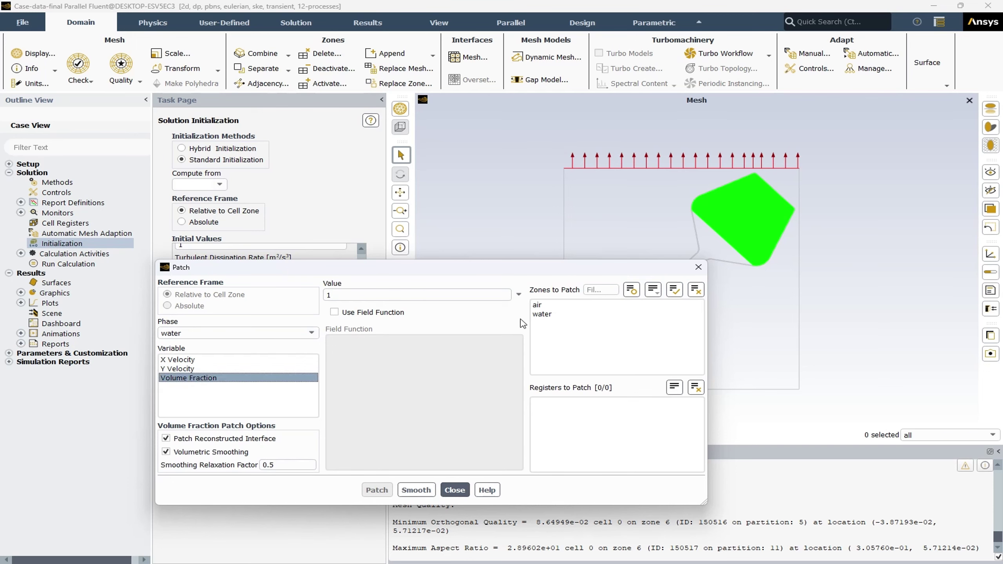
left_click(553, 314)
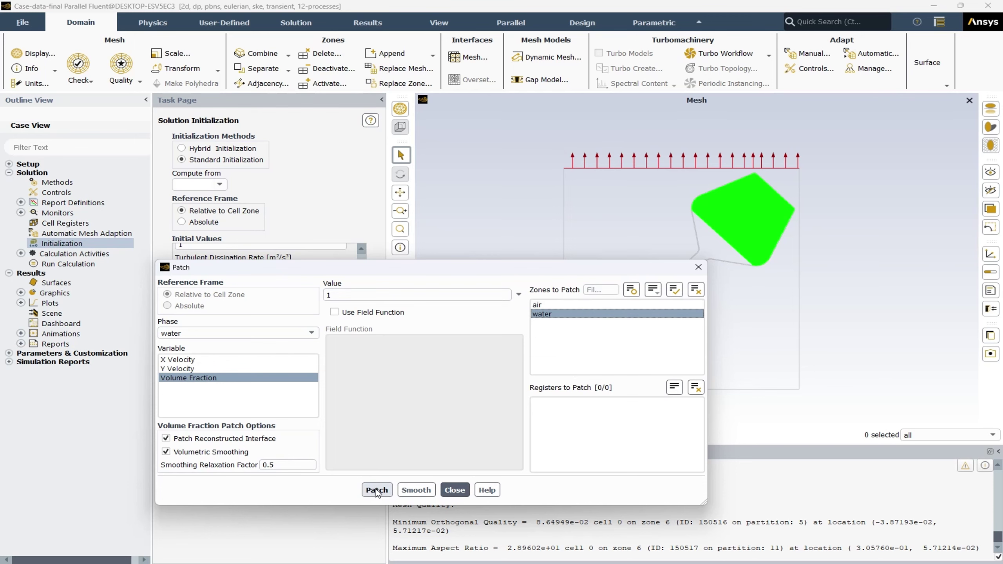
left_click(454, 491)
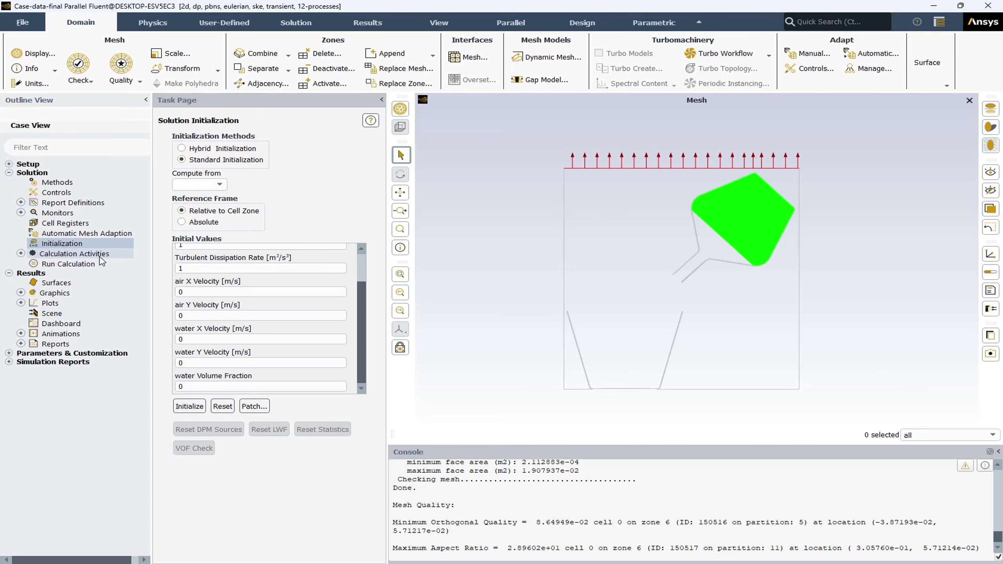
- Review the calculation activities and run settings, and set autosave to every 100 time steps
double_click(53, 257)
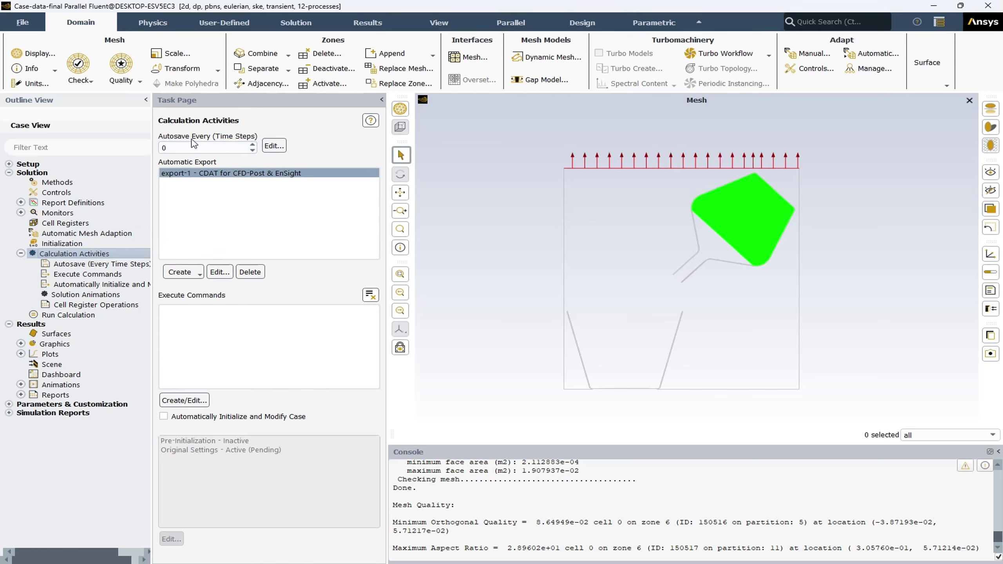
left_click(75, 315)
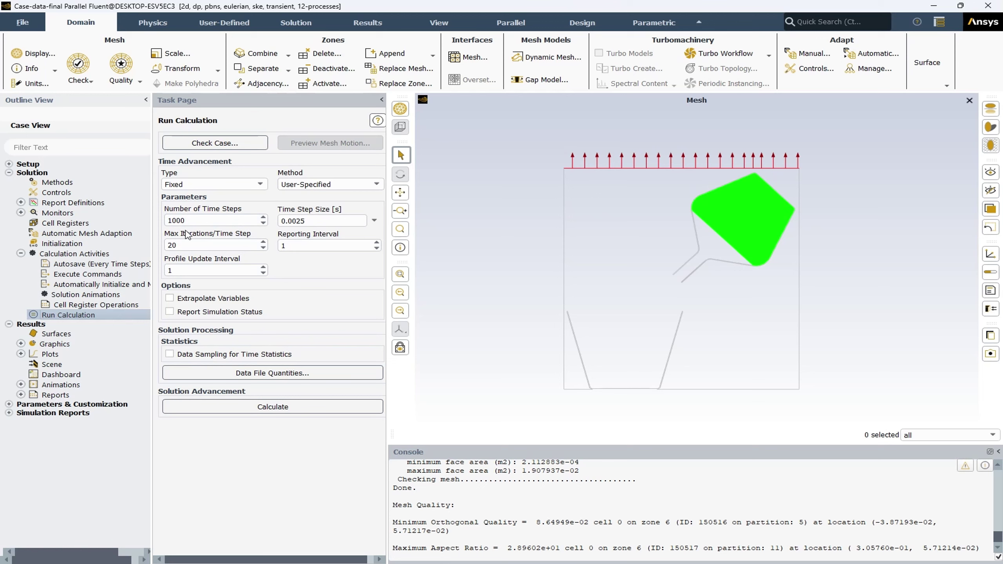
double_click(53, 256)
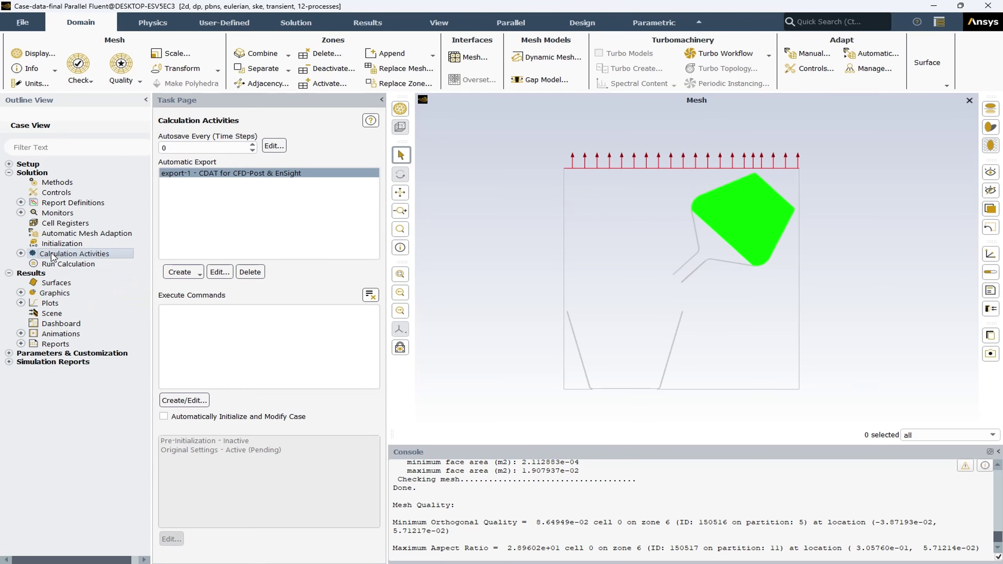
double_click(175, 152)
type("100")
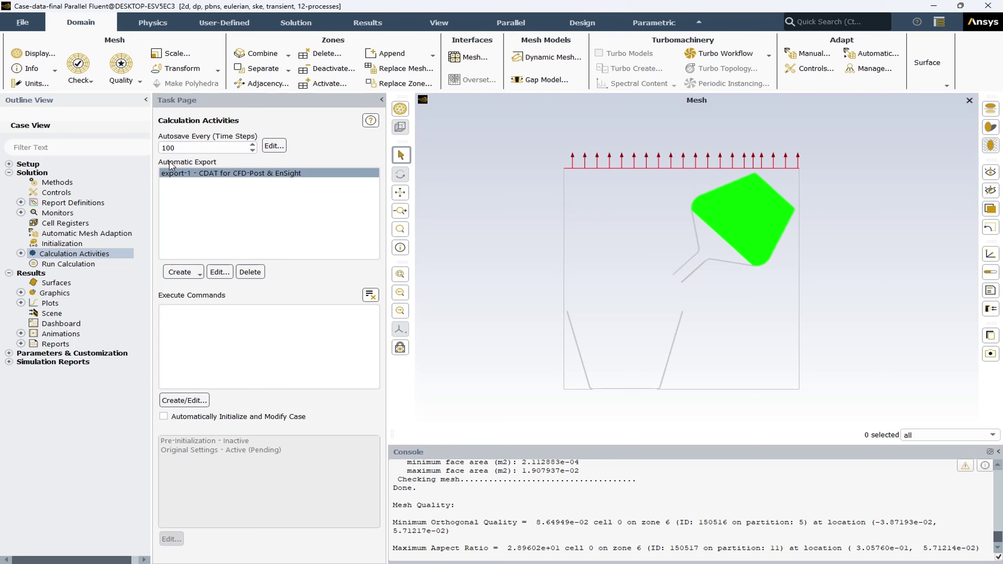
- Run the calculation with 1000 time steps of 0.0025 s and up to 20 iterations per step, and inspect the scaled residuals
left_click(71, 265)
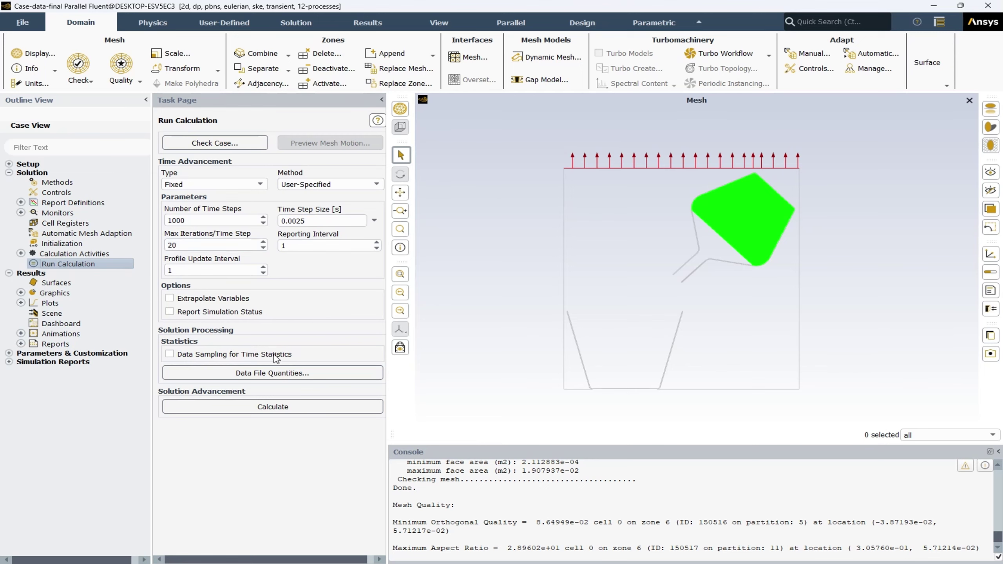
left_click(275, 410)
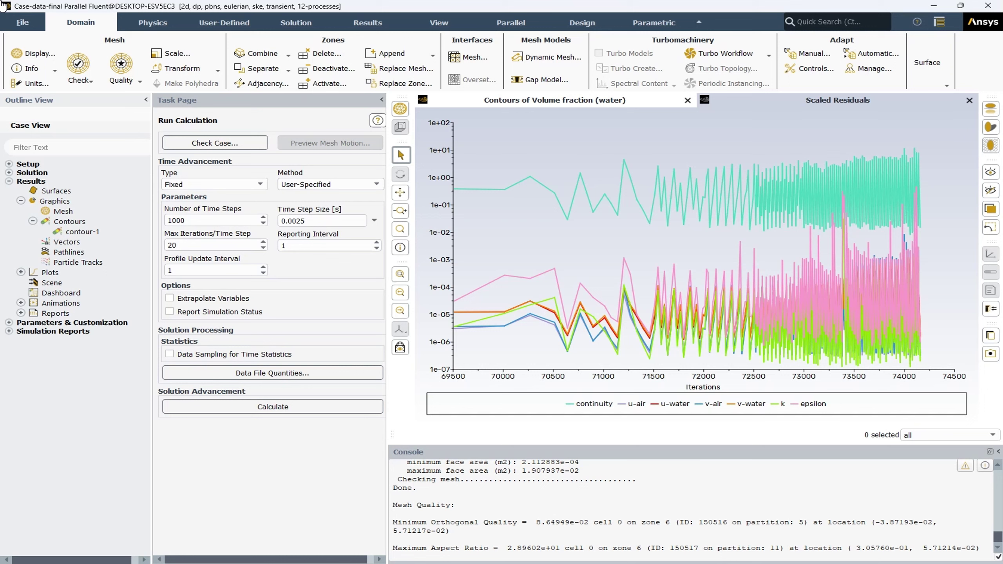
mouse_move(803, 356)
- Look through the types offered for a new results surface, without creating one
left_click(20, 201)
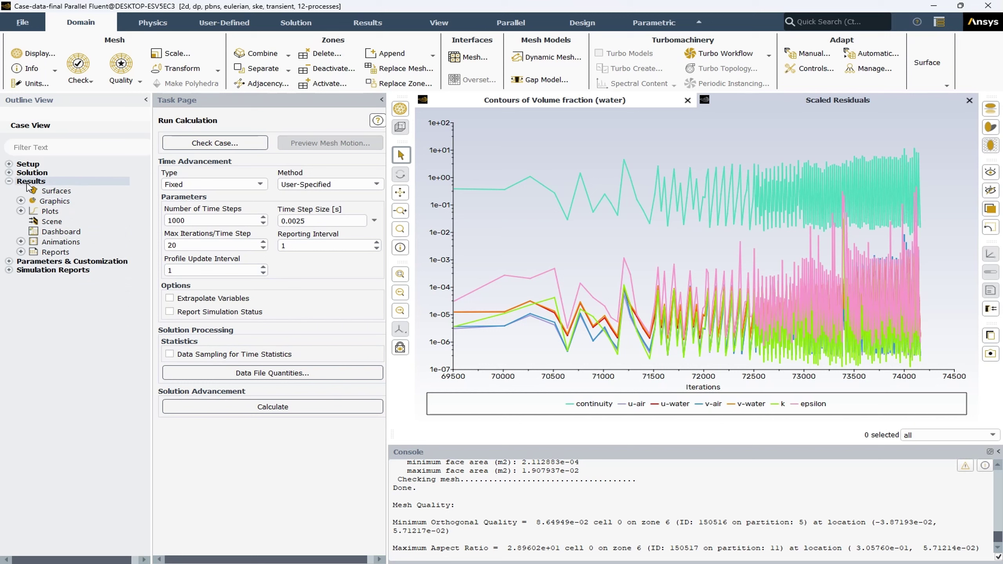
right_click(57, 193)
mouse_move(91, 212)
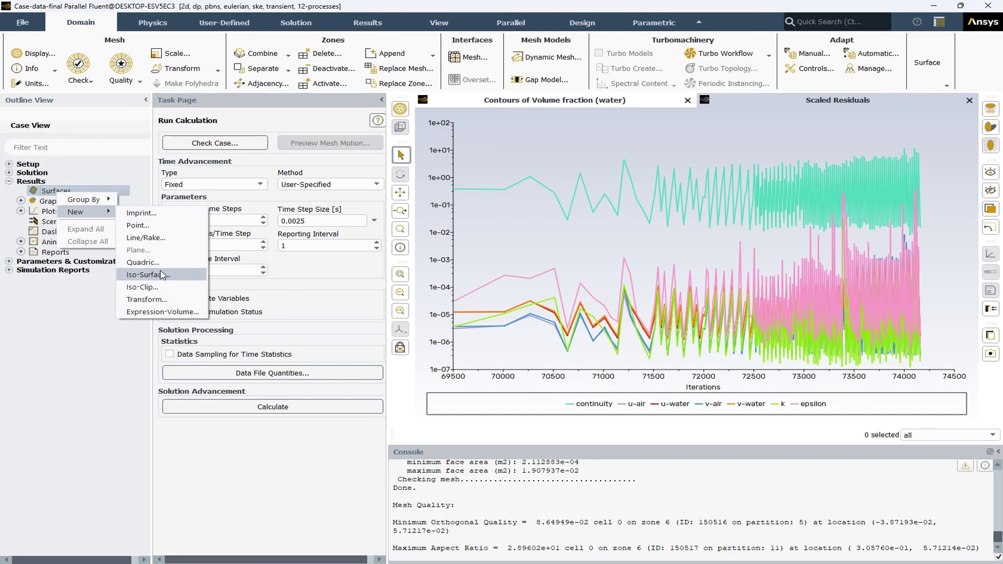
left_click(88, 296)
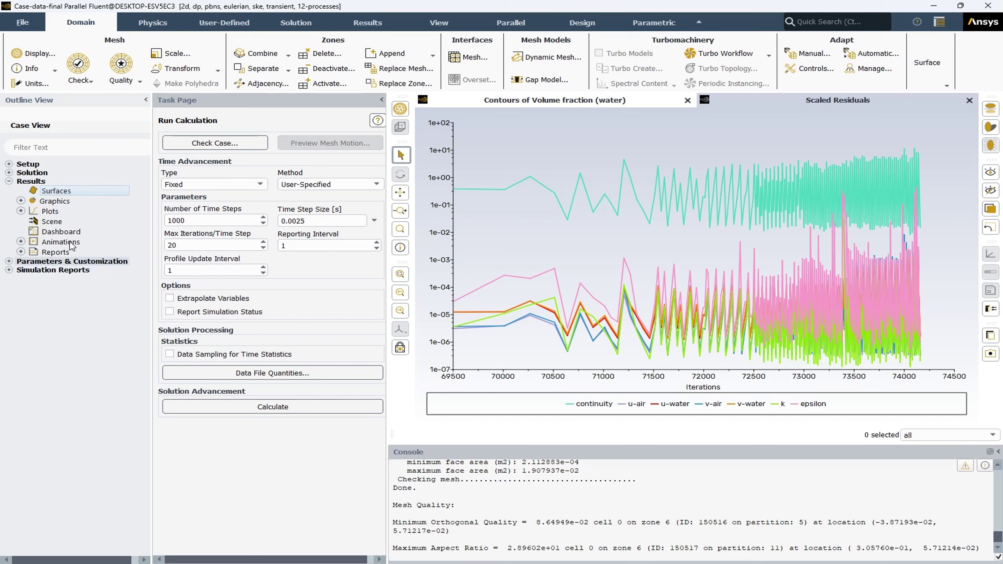
- Display the existing contour-1 of water volume fraction and examine the water stream at the bottle neck up close
left_click(21, 201)
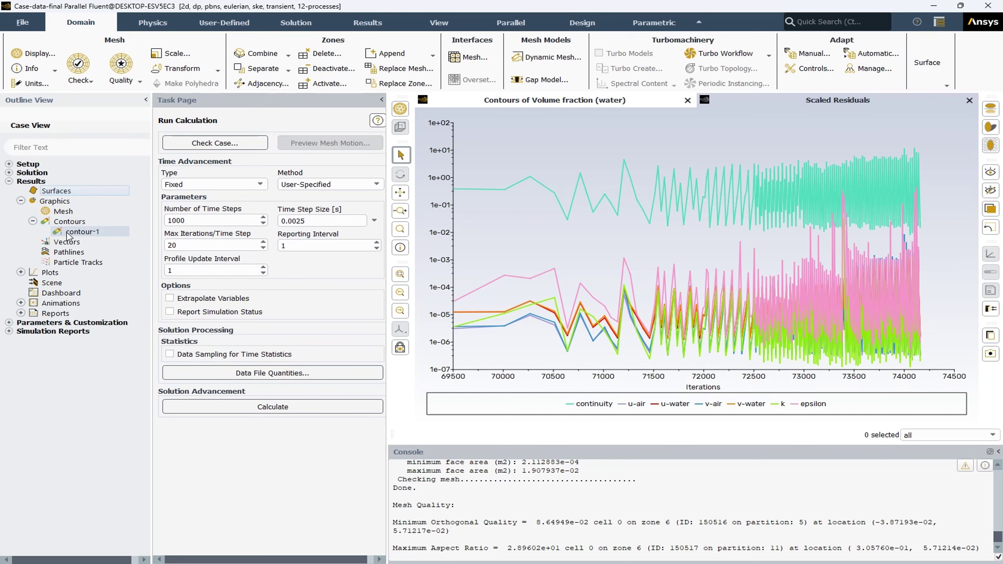
double_click(85, 232)
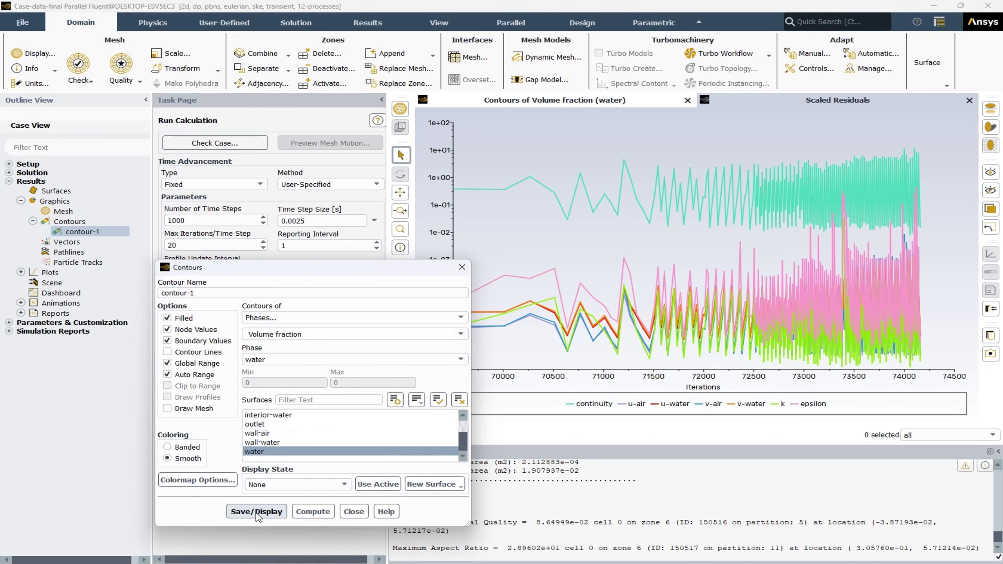
left_click(257, 514)
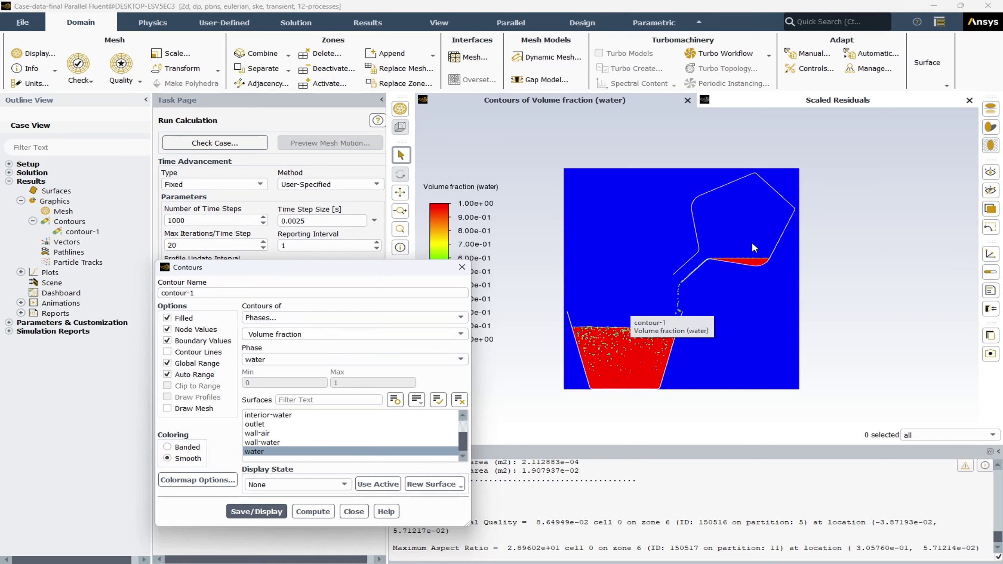
scroll(699, 262, "up", 5)
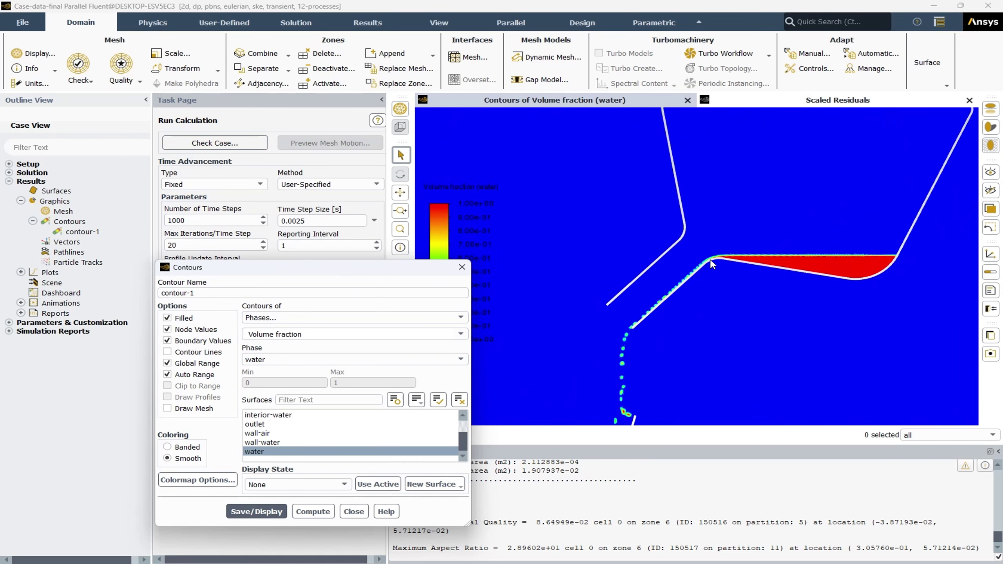
scroll(710, 264, "down", 5)
scroll(711, 264, "down", 1)
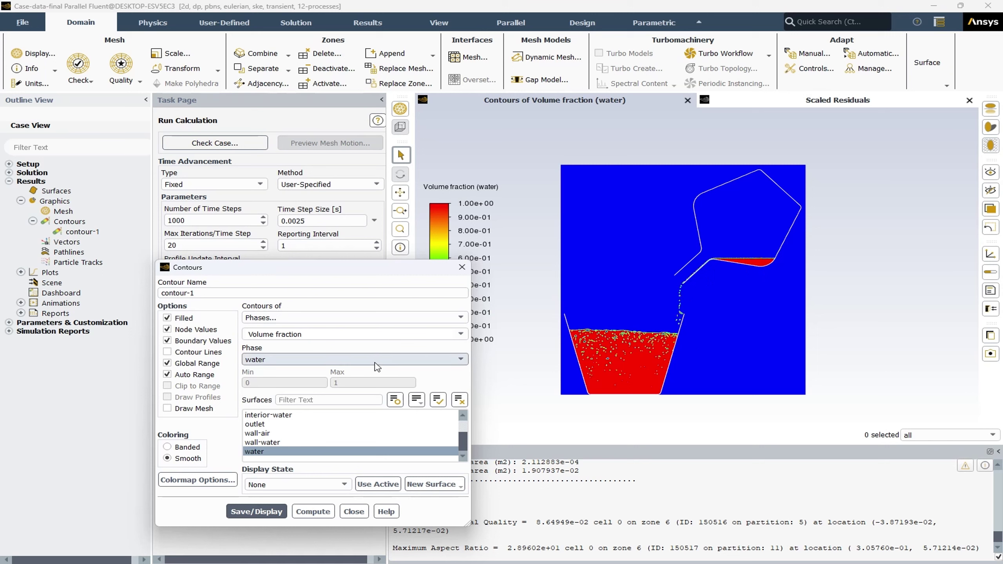
- Change contour-1 to the air phase and display its volume fraction
left_click(319, 361)
left_click(320, 380)
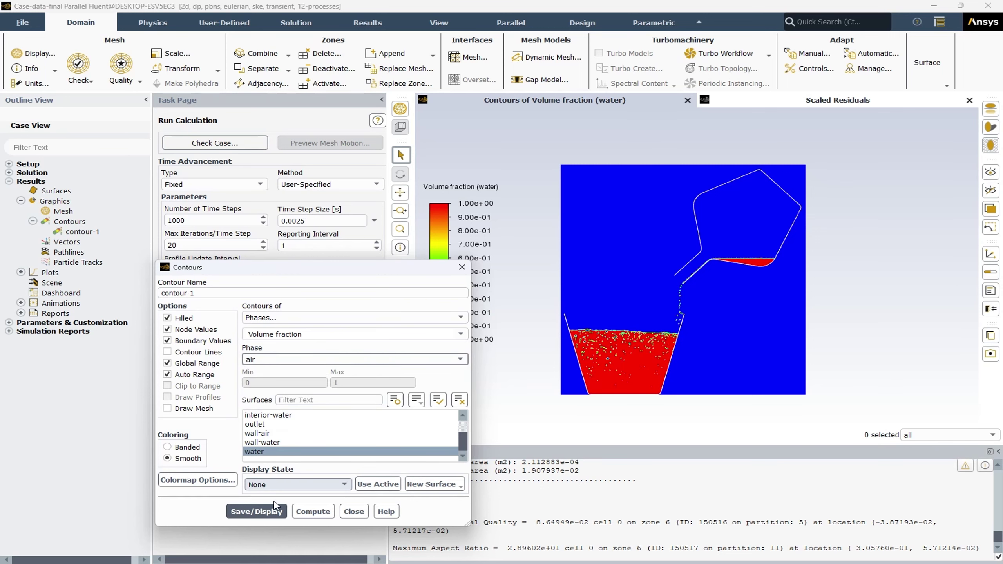
left_click(256, 511)
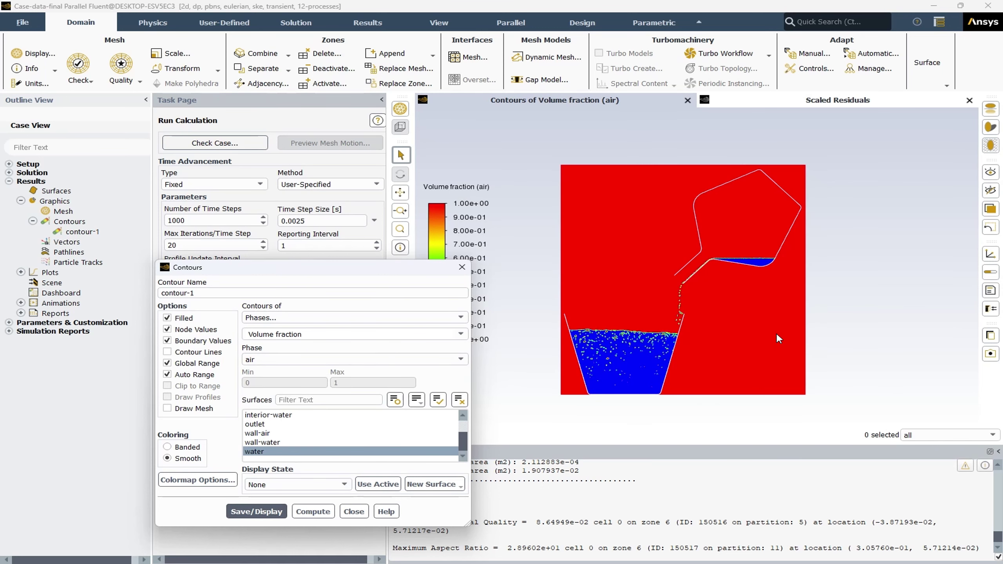
- Change contour-1 to the Phase Interaction variable Interfacial Area Density 1 for the mixture and display it, keeping the contour settings clear of the plot
left_click_drag(379, 269, 293, 255)
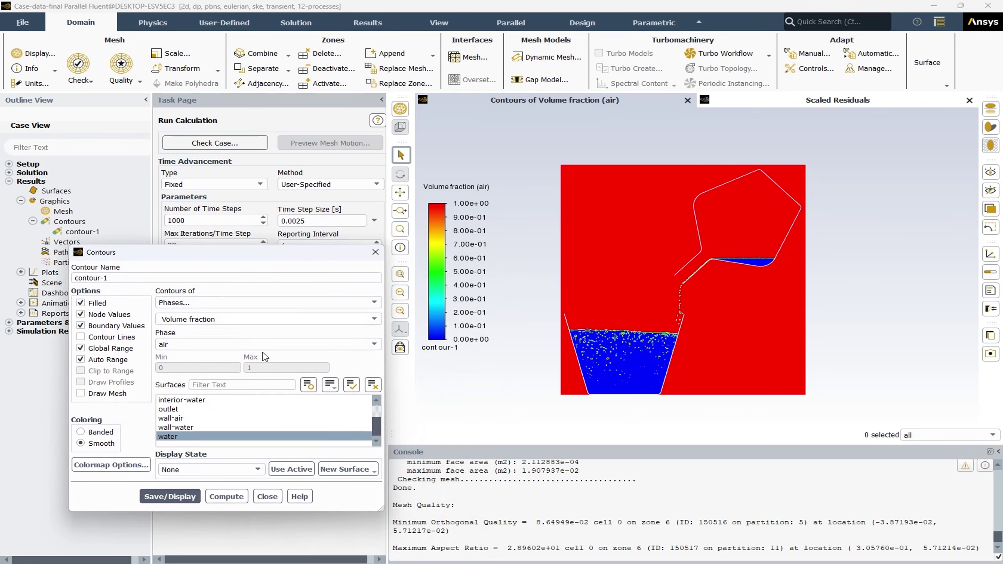
left_click(352, 303)
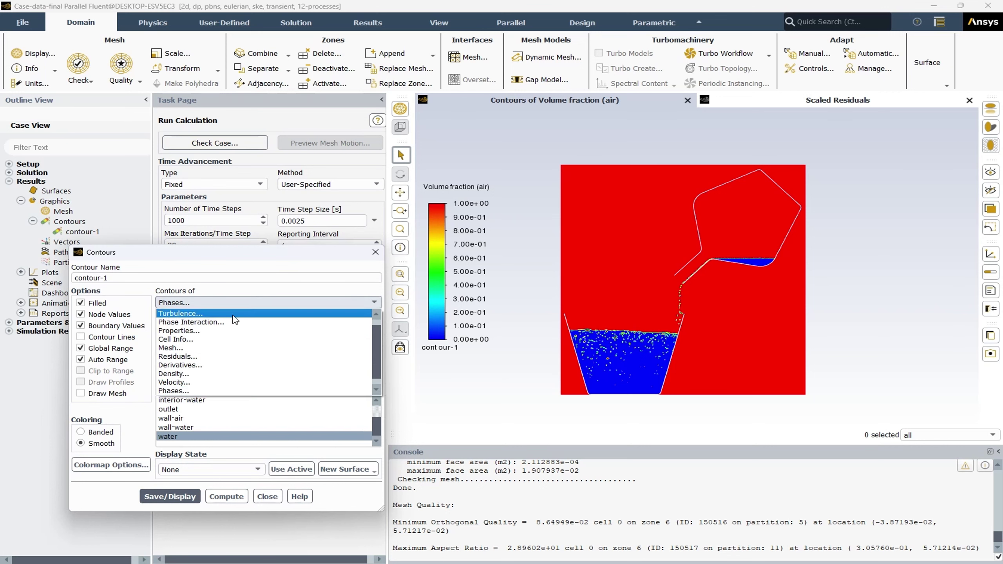
left_click(245, 324)
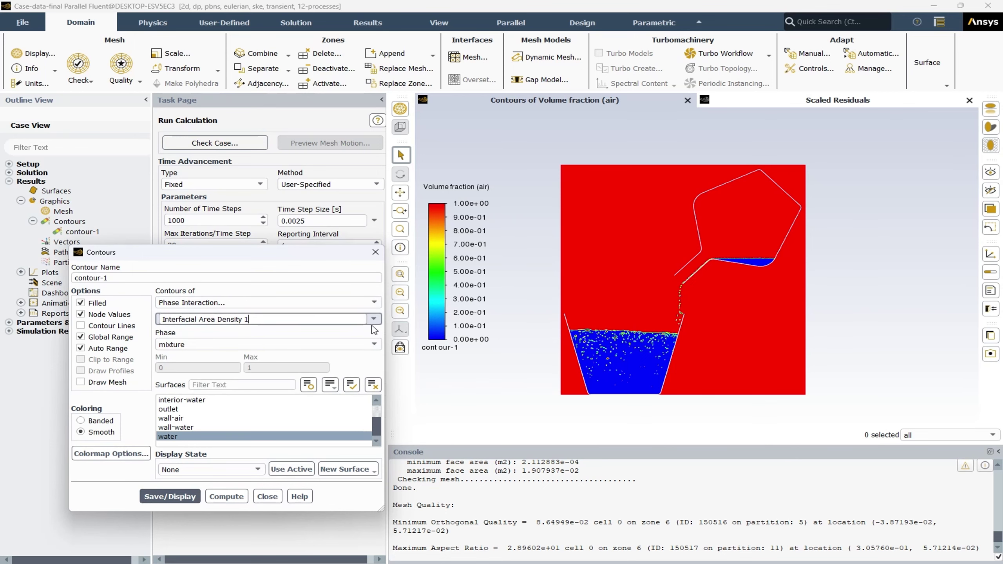
left_click(180, 497)
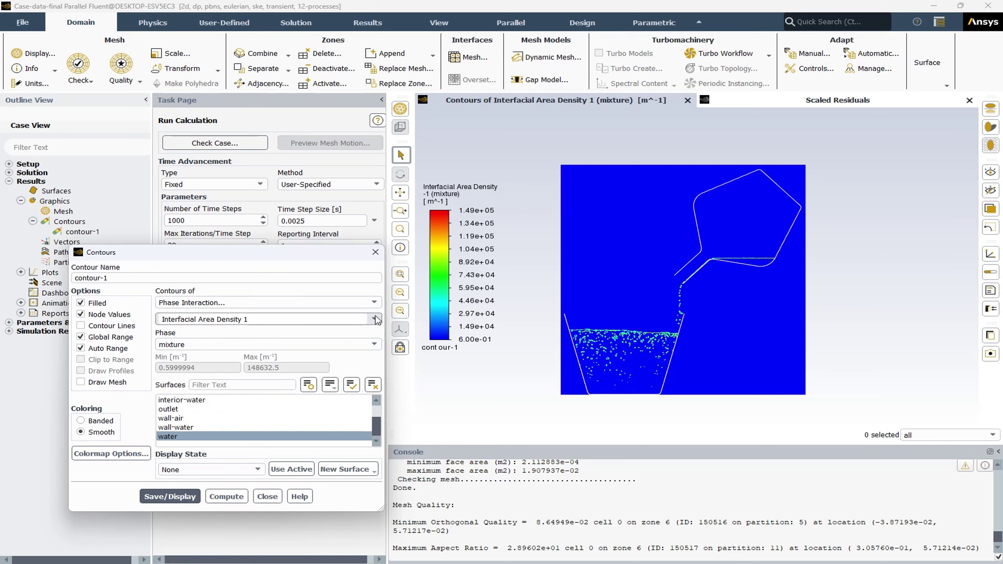
- Change contour-1 to the Static Pressure variable for the mixture and display it
left_click(374, 302)
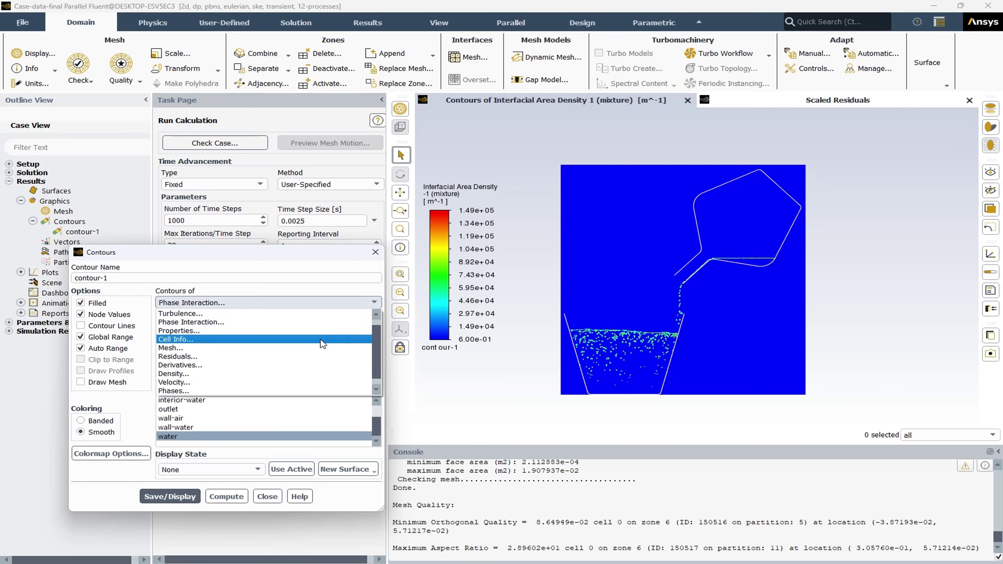
scroll(322, 344, "up", 1)
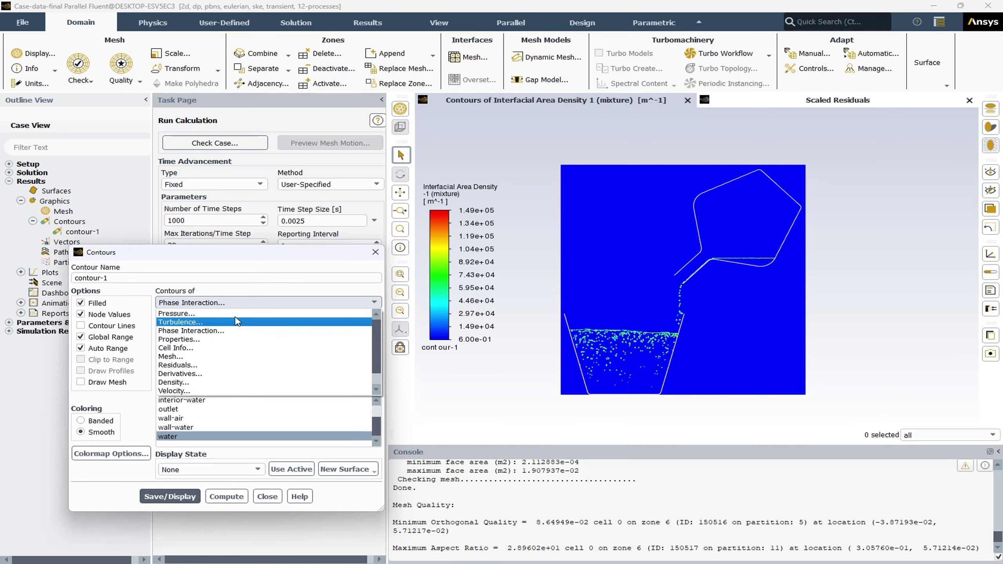
left_click(176, 313)
left_click(169, 497)
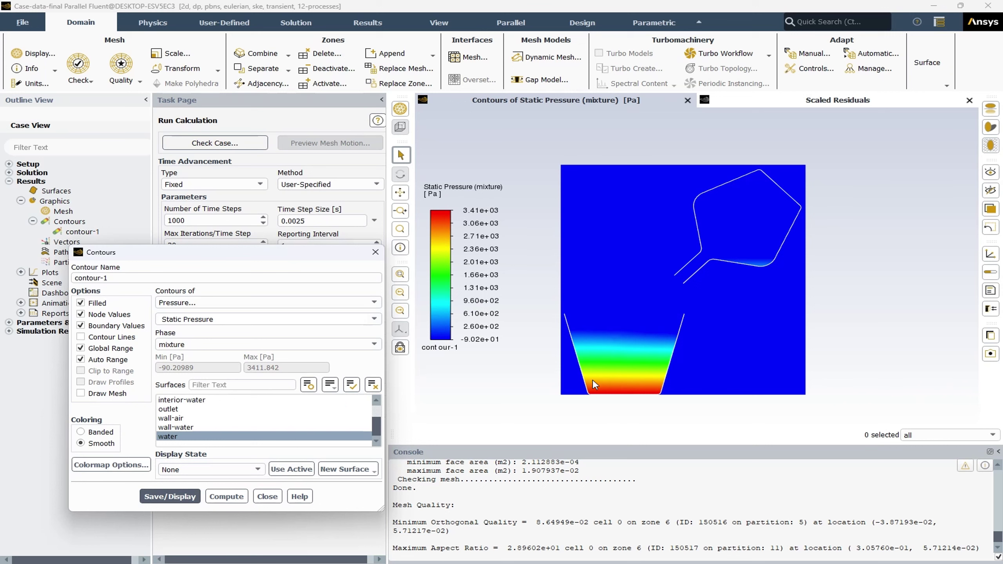
- Display contour-1 with the mixture's Turbulent Kinetic Energy (k), followed by its Turbulent Intensity
left_click(324, 302)
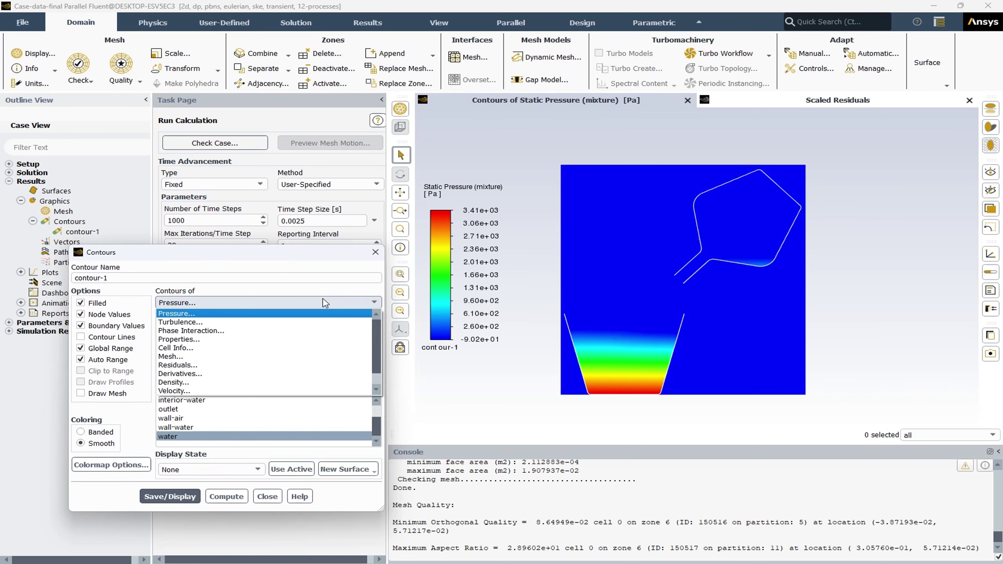
left_click(305, 322)
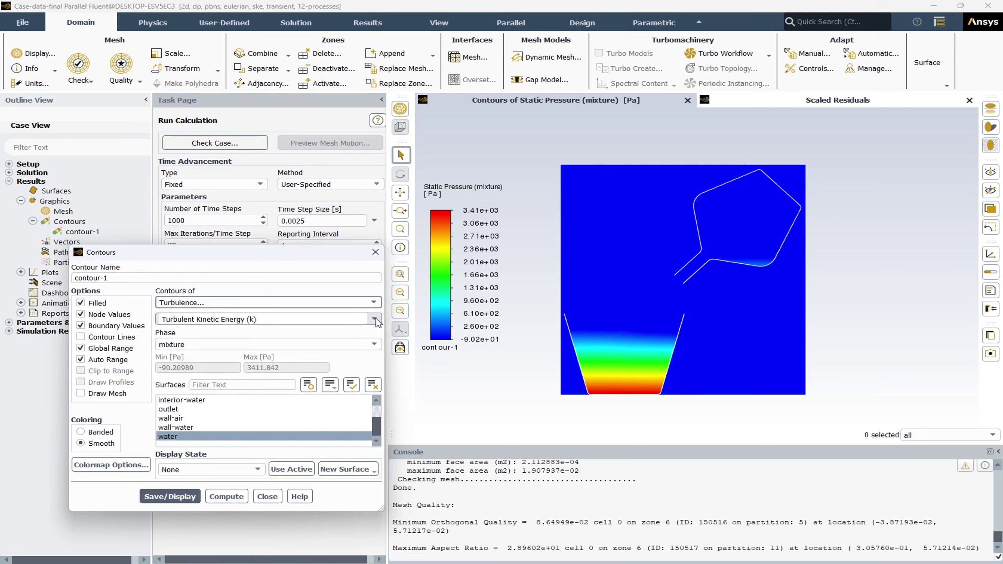
left_click(188, 497)
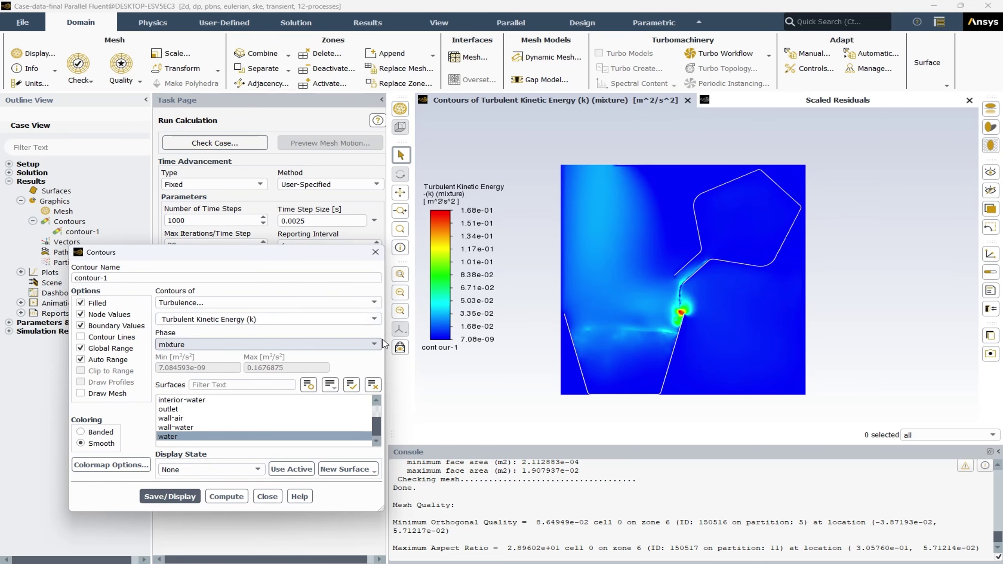
left_click(374, 319)
left_click(327, 365)
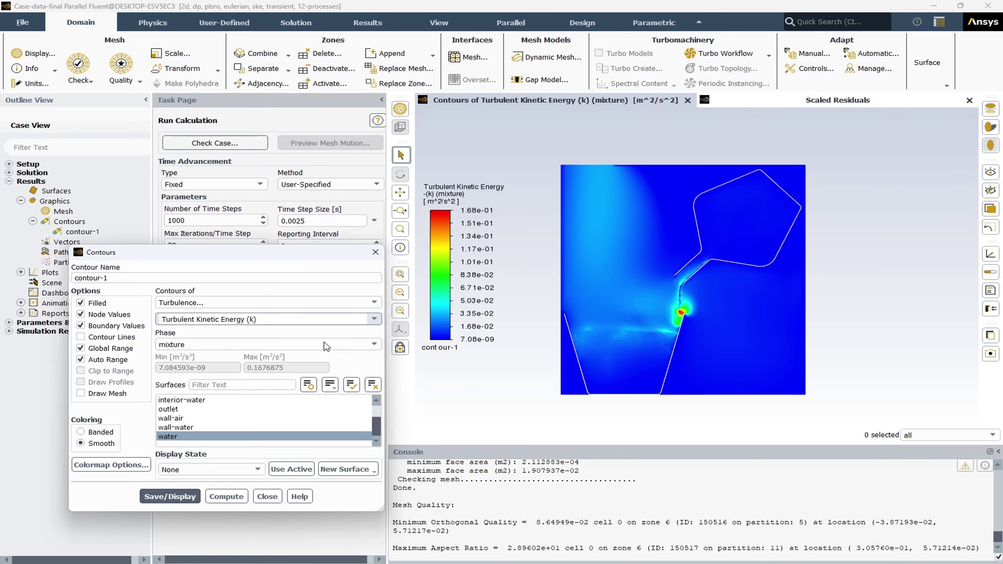
left_click(170, 496)
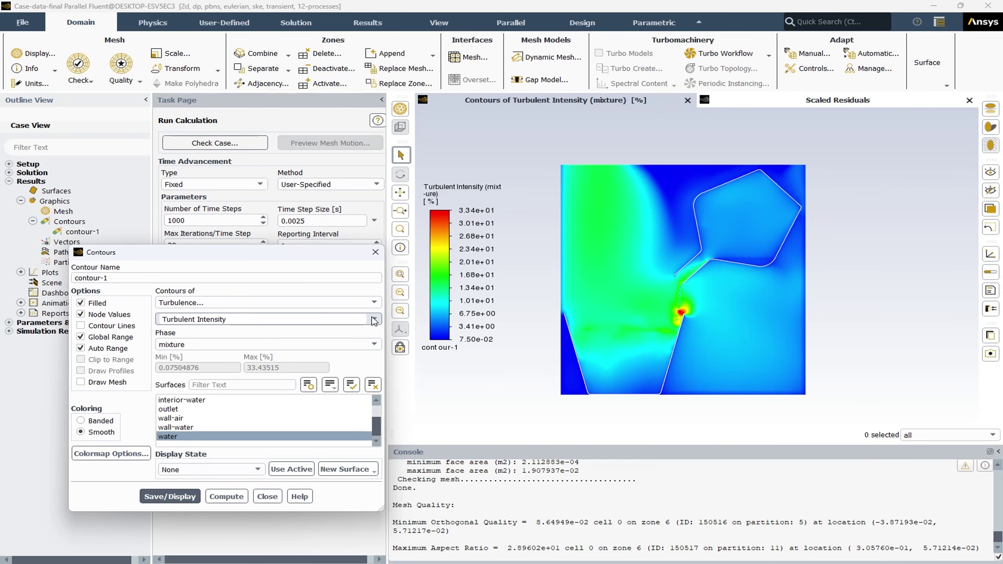
- Change contour-1 to the Velocity Magnitude of the air phase, display it and close the contour settings
left_click(372, 304)
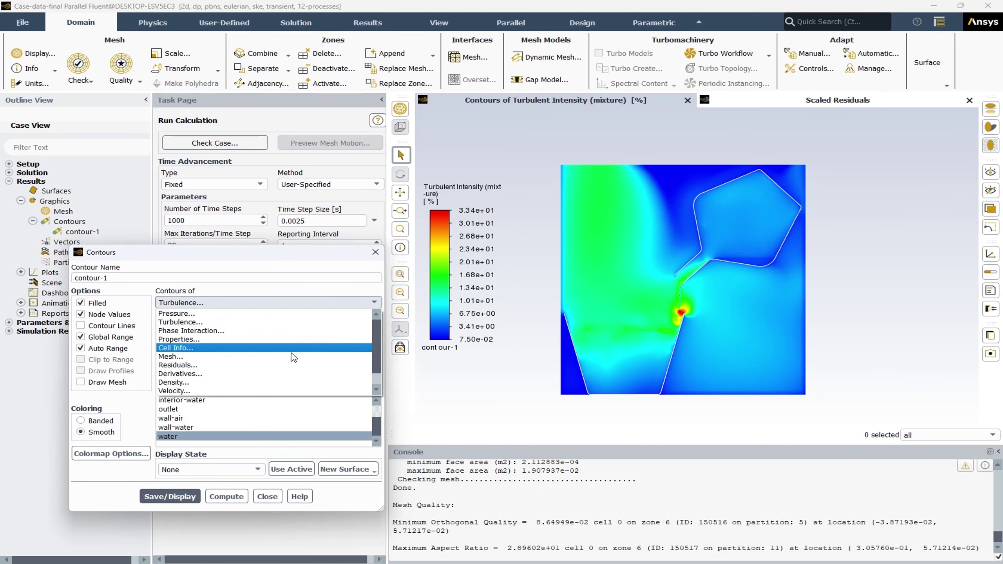
left_click(215, 391)
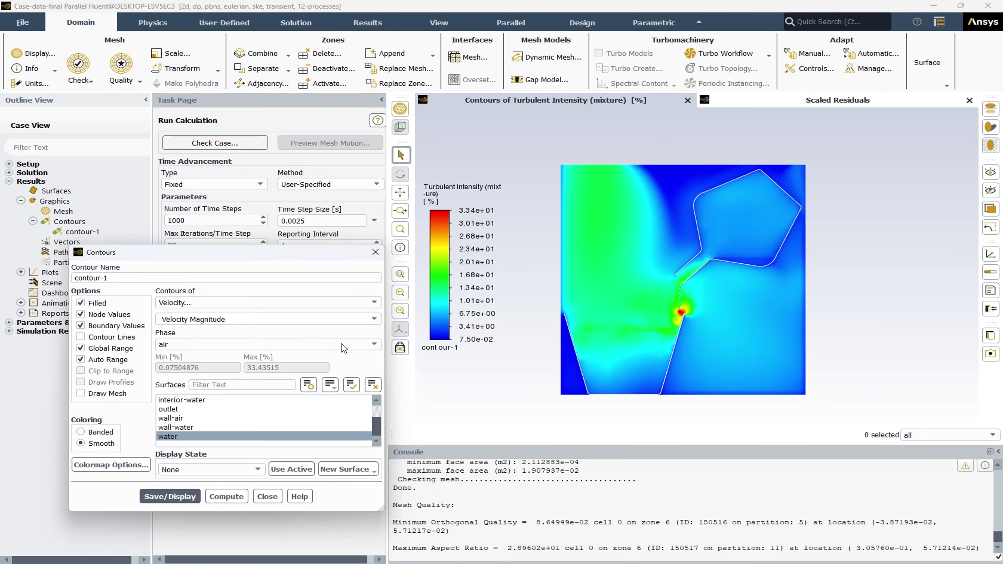
left_click(165, 496)
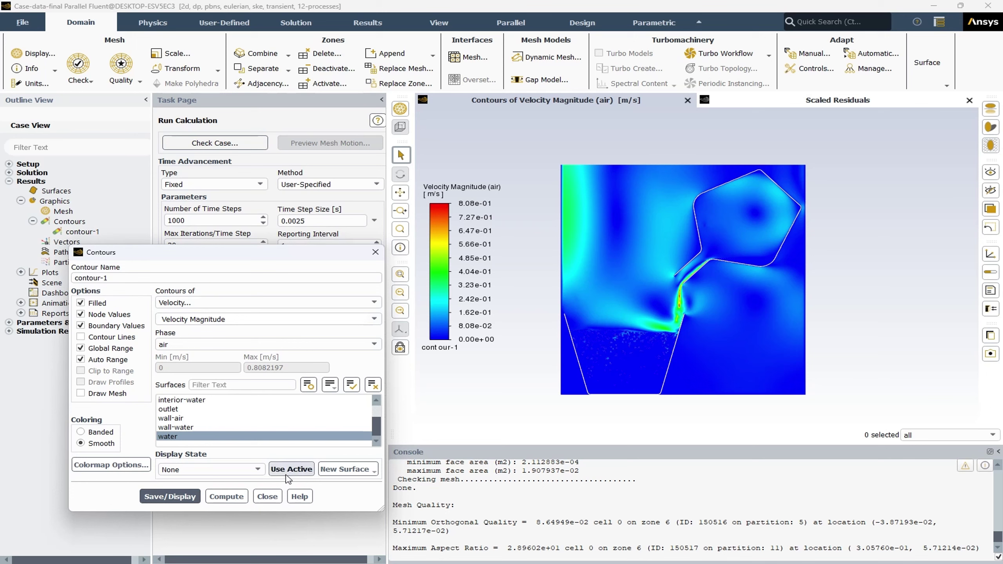
left_click(267, 497)
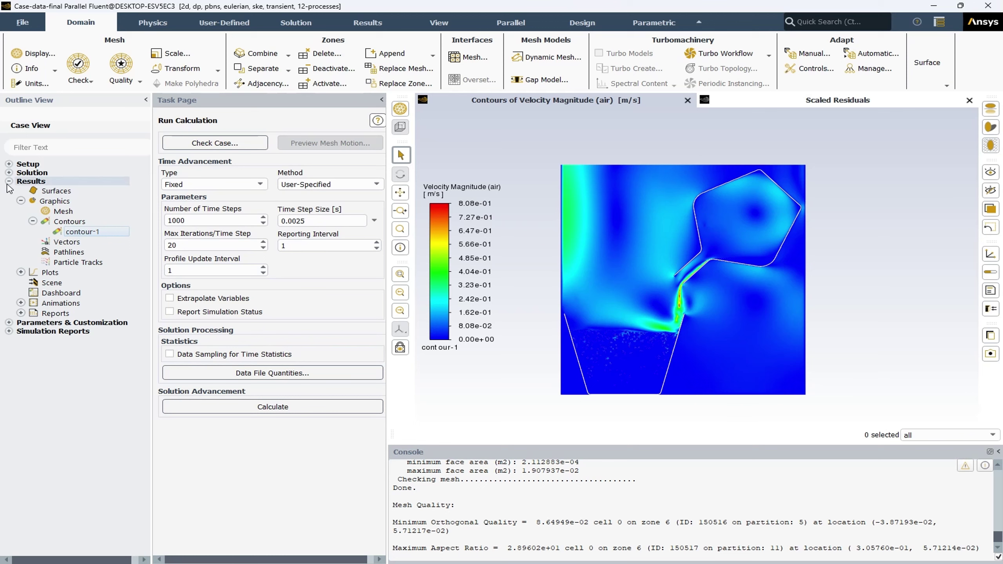
- Review the autosave interval and the automatic export defined in the solution's Calculation Activities, without changing them
double_click(32, 173)
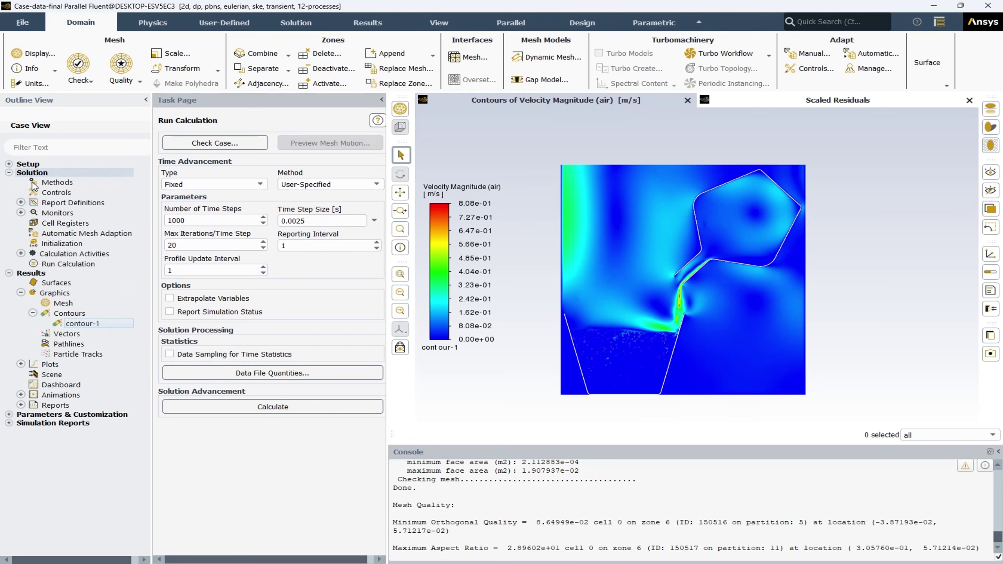
double_click(56, 254)
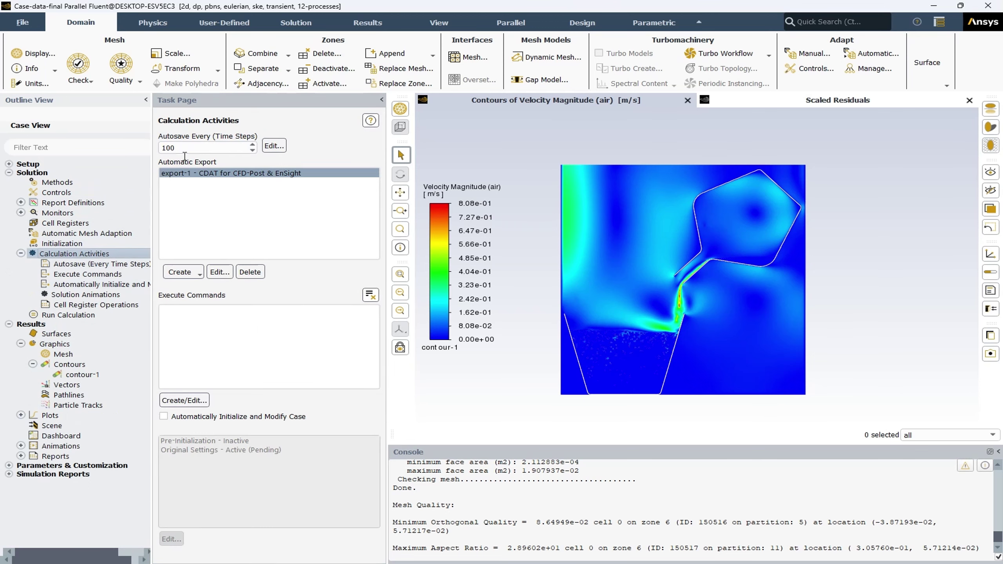
left_click(20, 253)
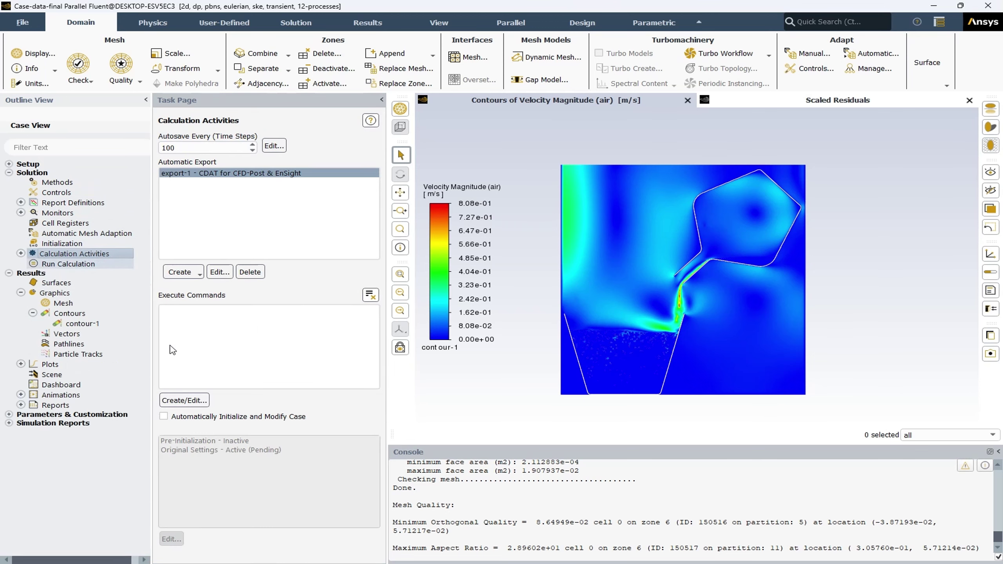
left_click(9, 172)
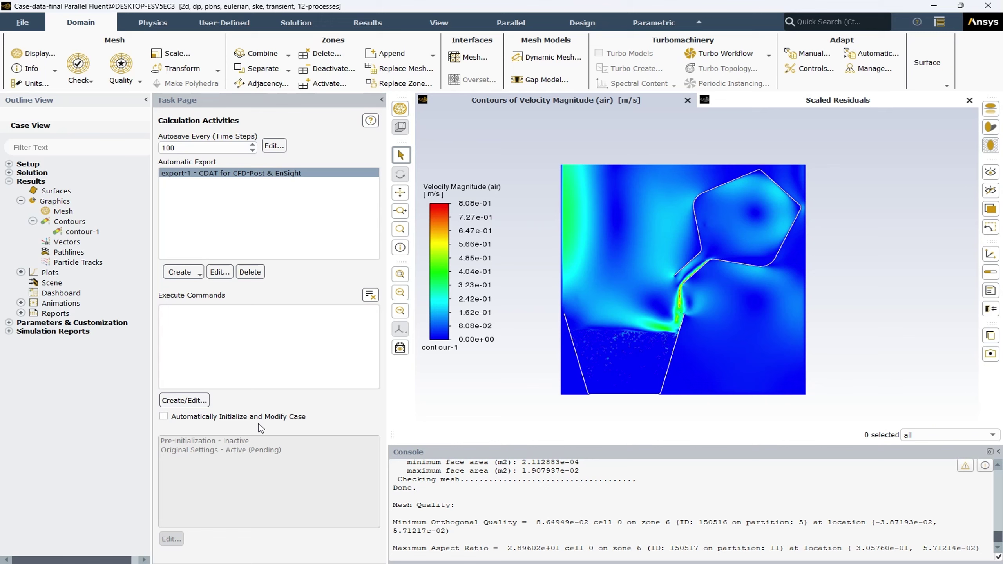
- Switch to File Explorer and view the images in the Eddy Viscosity folder in sequence from timestep 100 to 3000
key("alt+Tab")
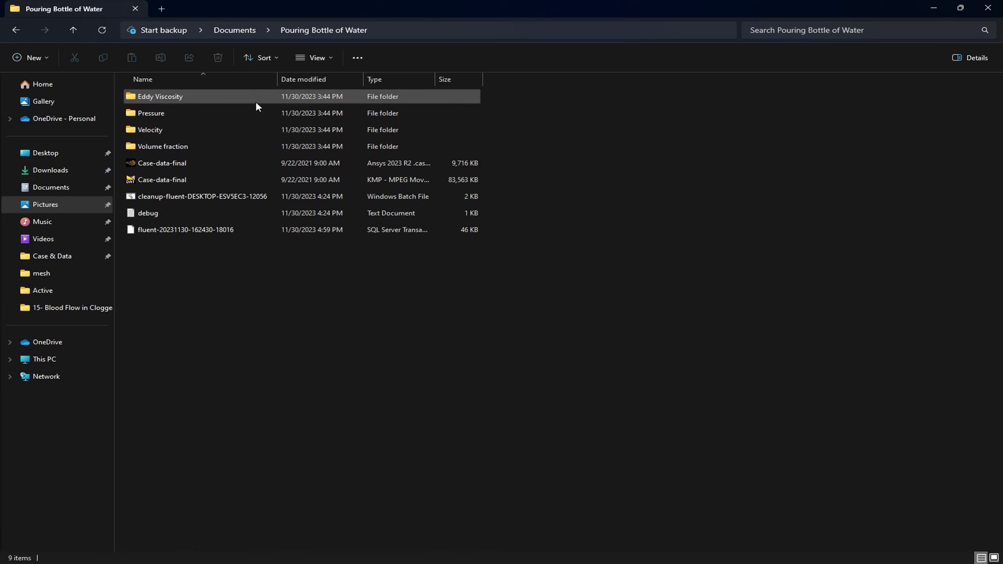
double_click(133, 101)
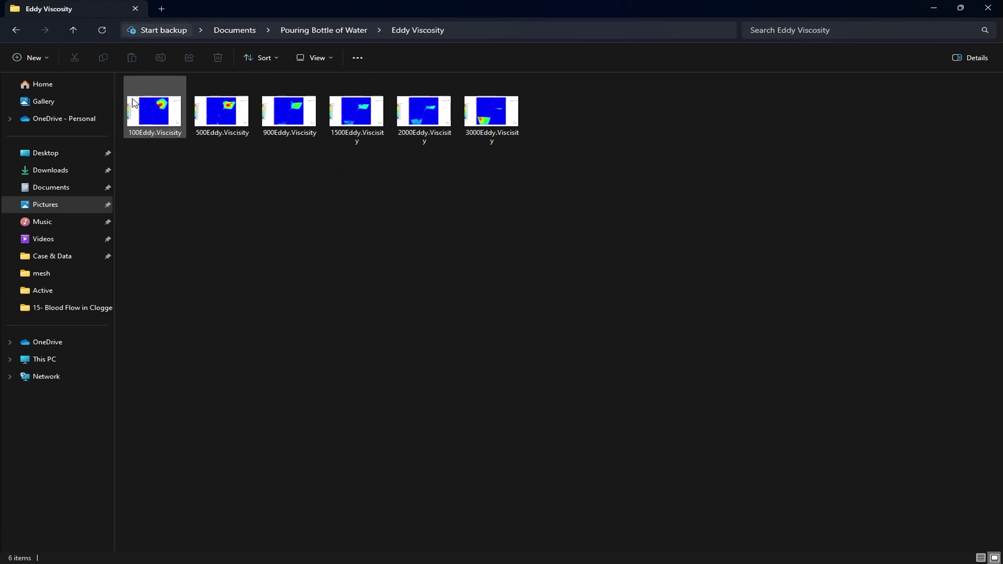
left_click(169, 113)
double_click(169, 112)
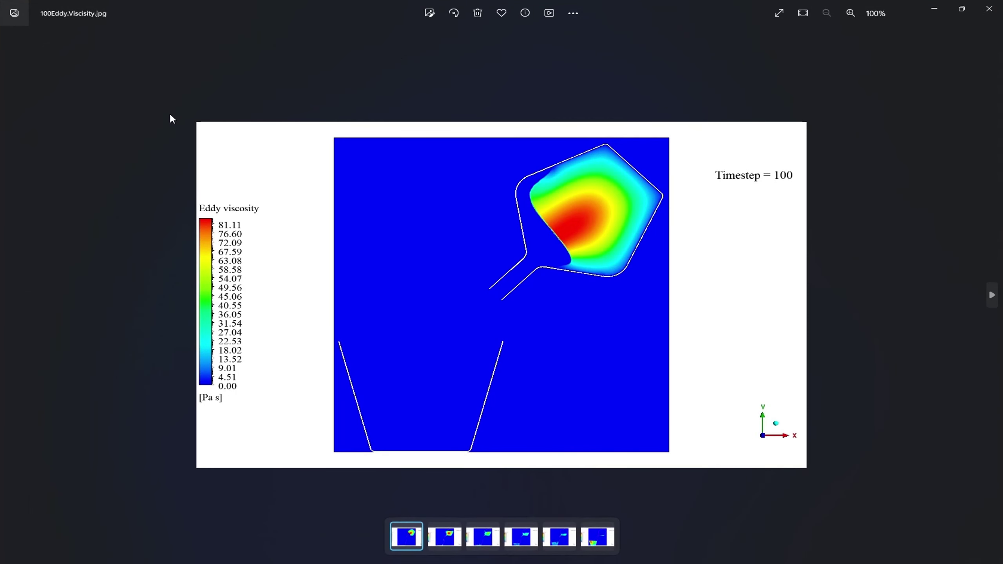
key("Right")
key("Right")
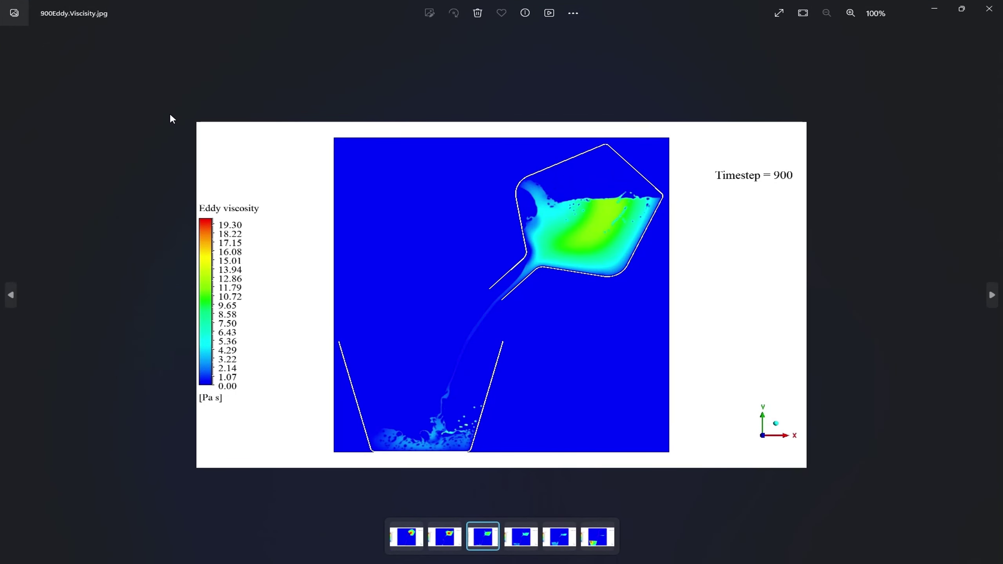
key("Right")
key("Right")
key("Right")
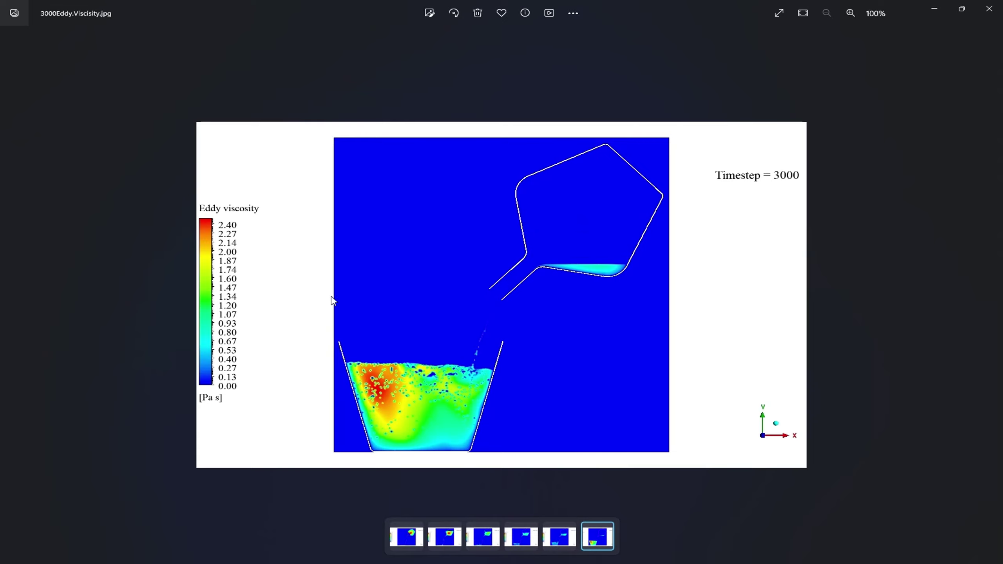
left_click(993, 4)
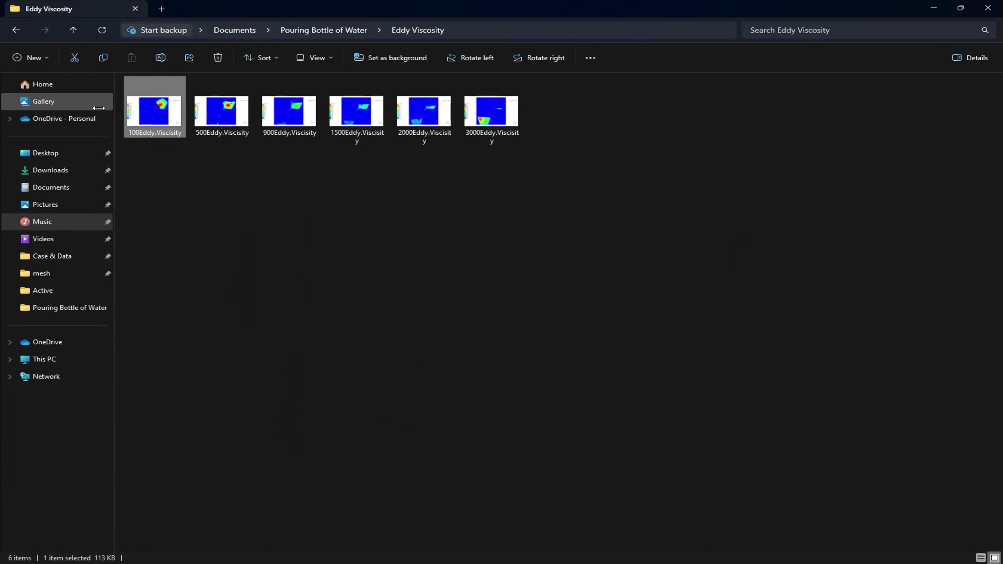
- View the images in the Pressure folder of Pouring Bottle of Water in sequence from timestep 100 to 3000
left_click(17, 32)
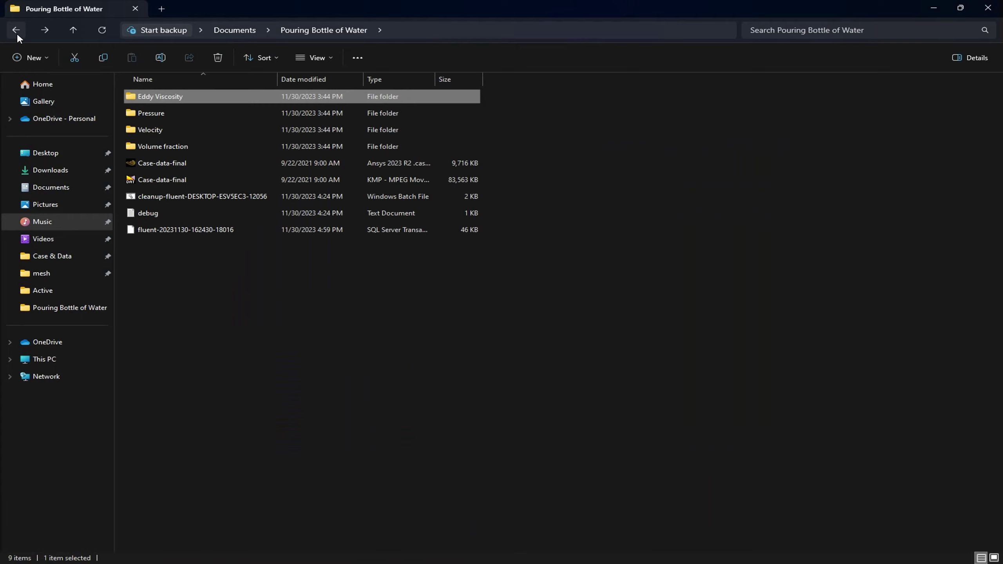
double_click(152, 113)
double_click(163, 127)
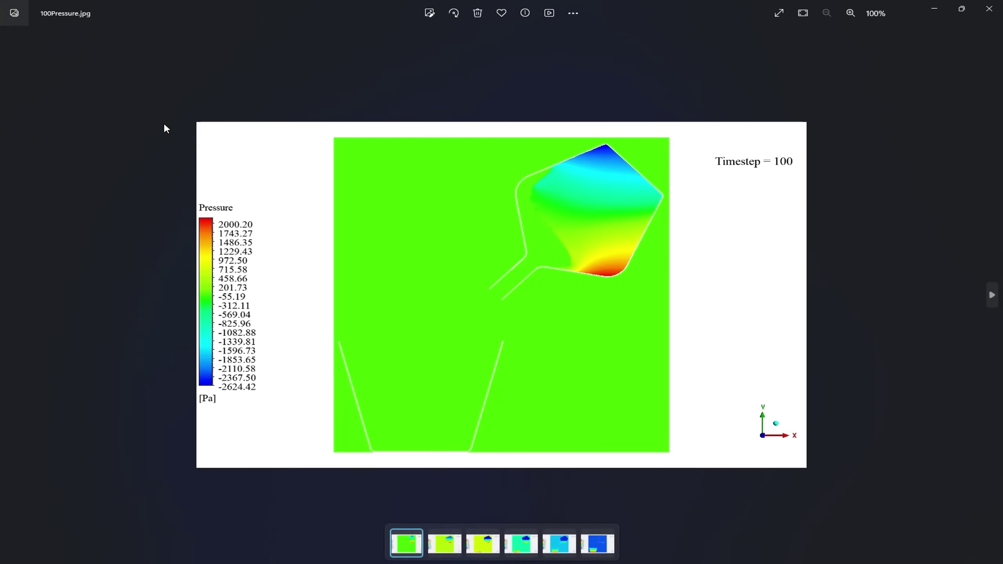
key("Right")
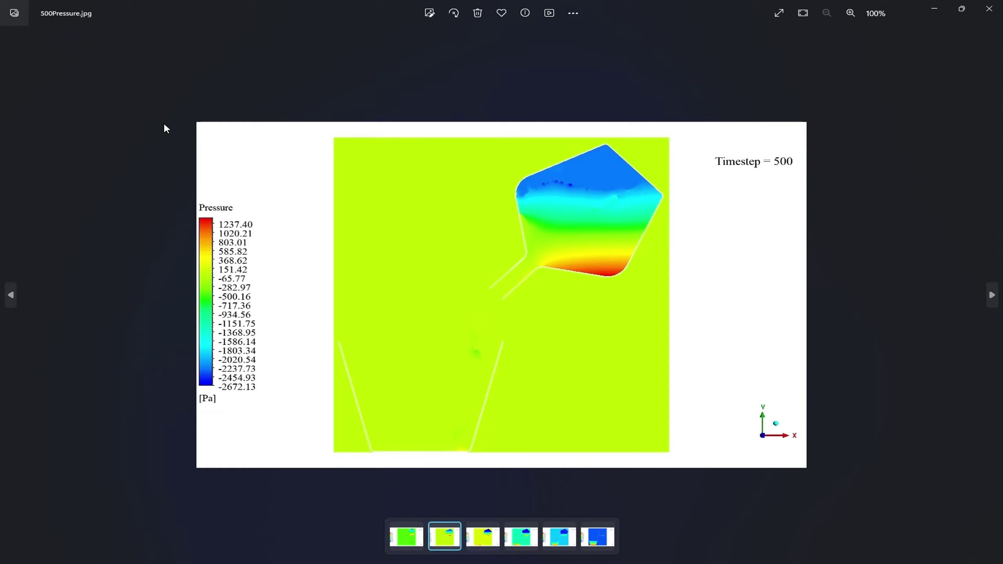
key("Right")
key("Right")
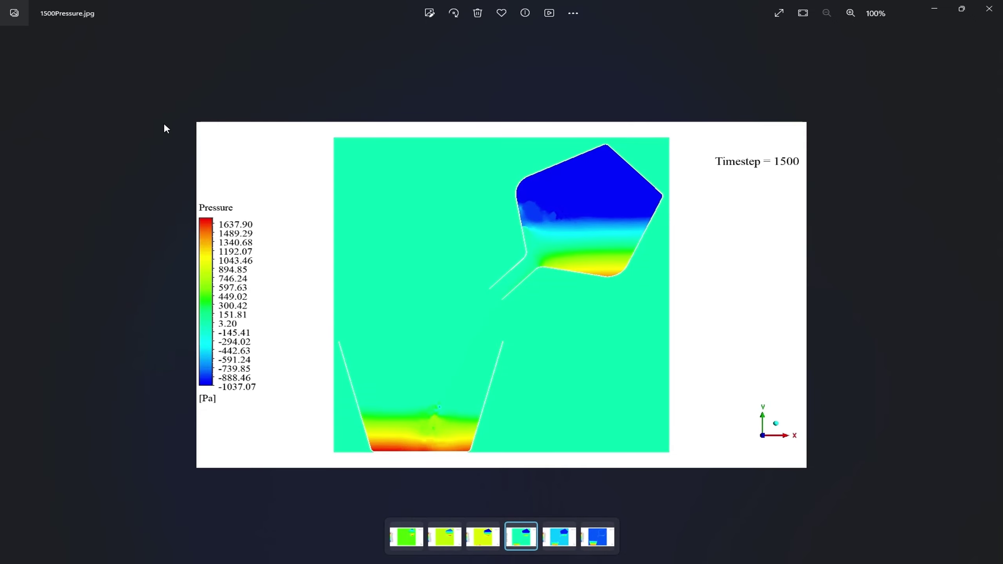
key("Right")
key("Right")
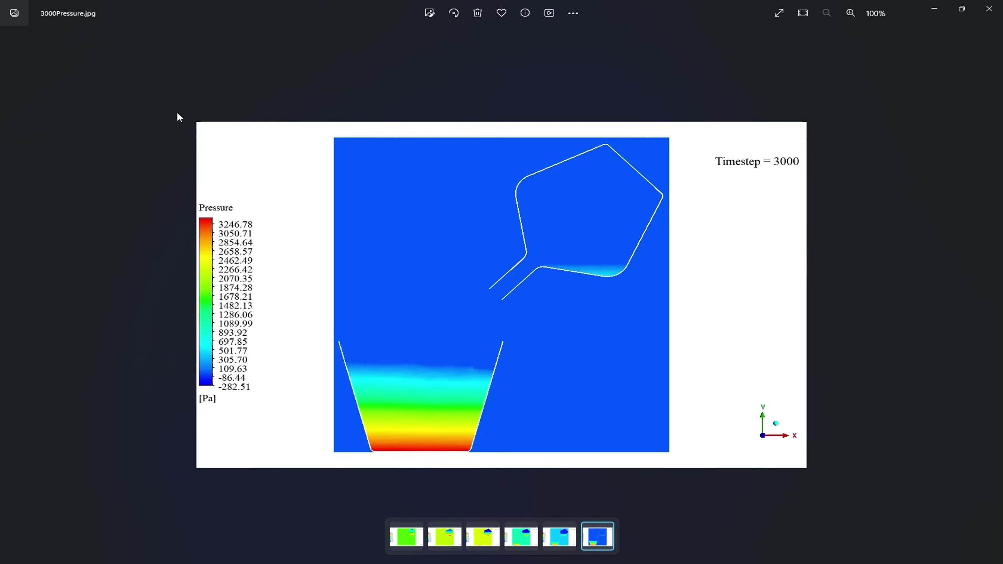
left_click(988, 9)
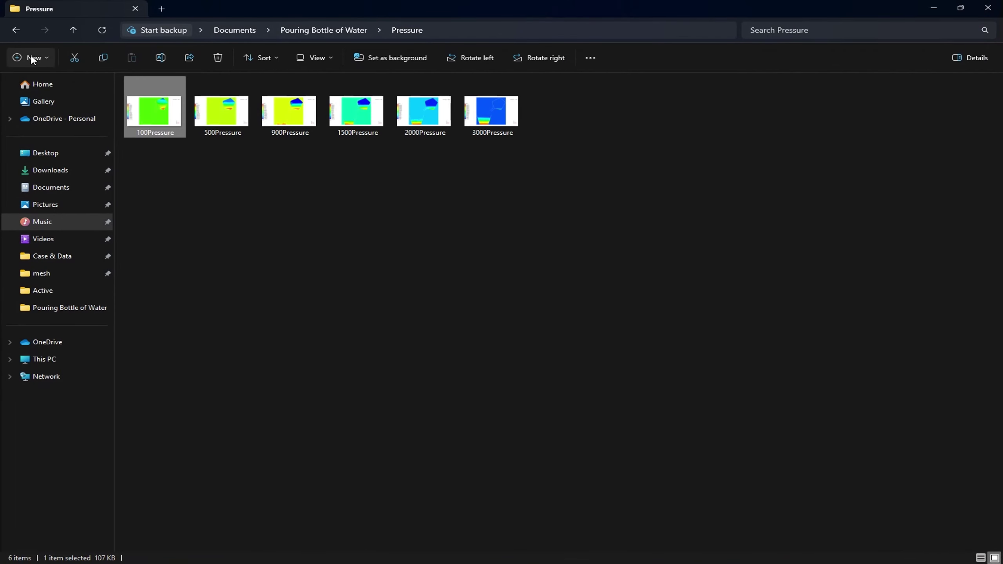
- View the water velocity images in the Velocity folder in sequence from timestep 100 to 3000
left_click(17, 28)
double_click(166, 133)
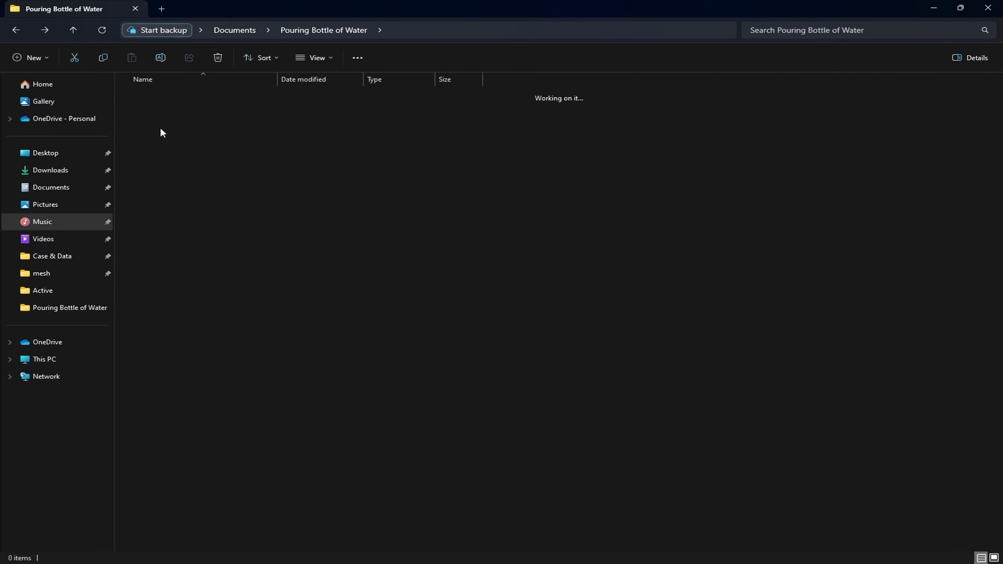
double_click(159, 120)
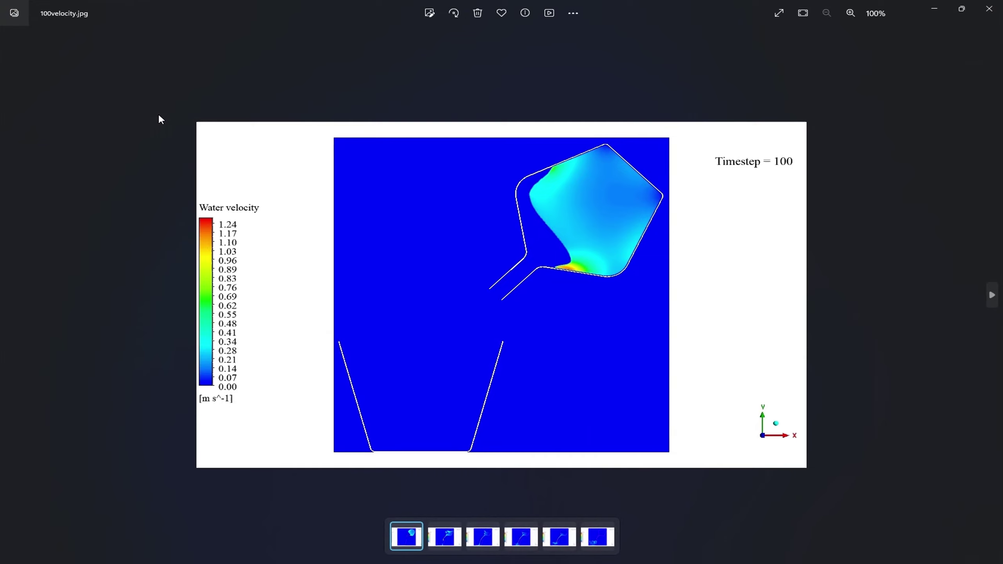
key("Right")
key("Right")
key("Right")
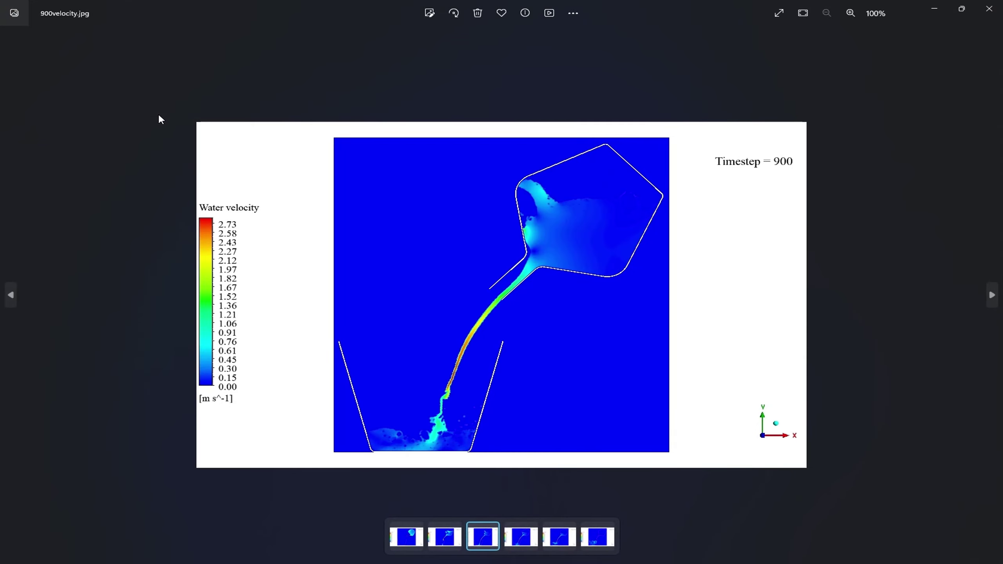
key("Right")
key("Right")
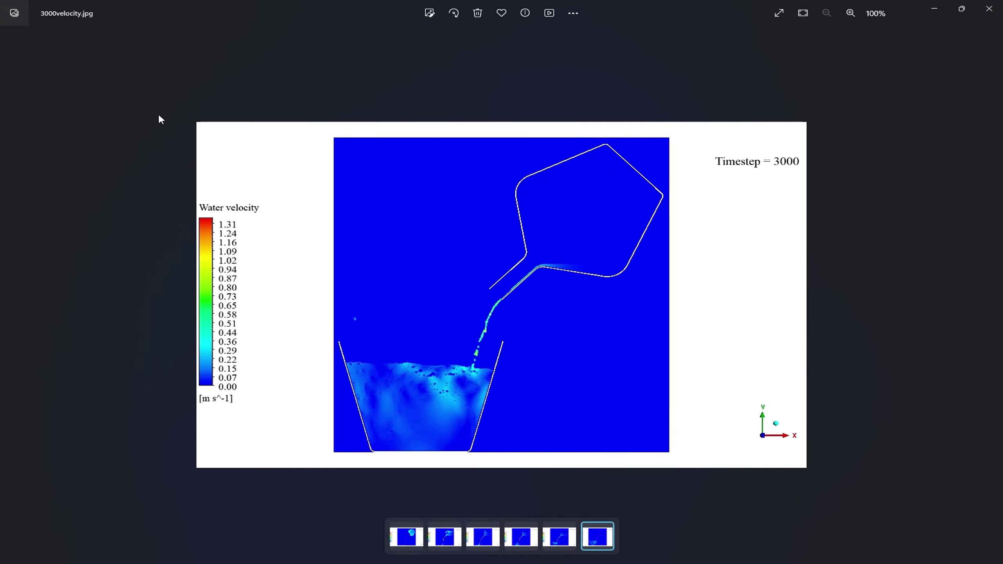
key("Escape")
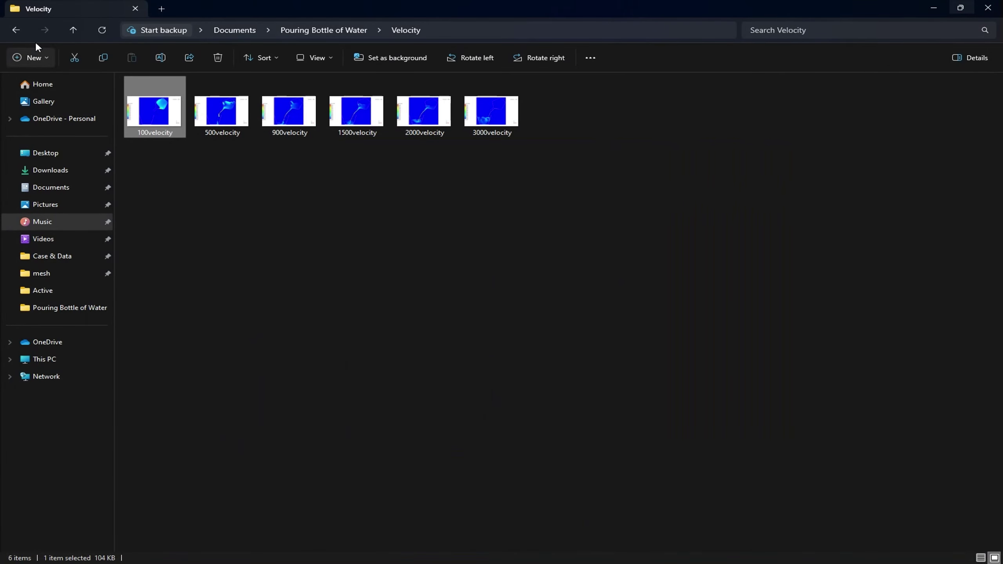
- View the water volume fraction images in the Volume fraction folder in sequence from timestep 100 to 3000
left_click(16, 31)
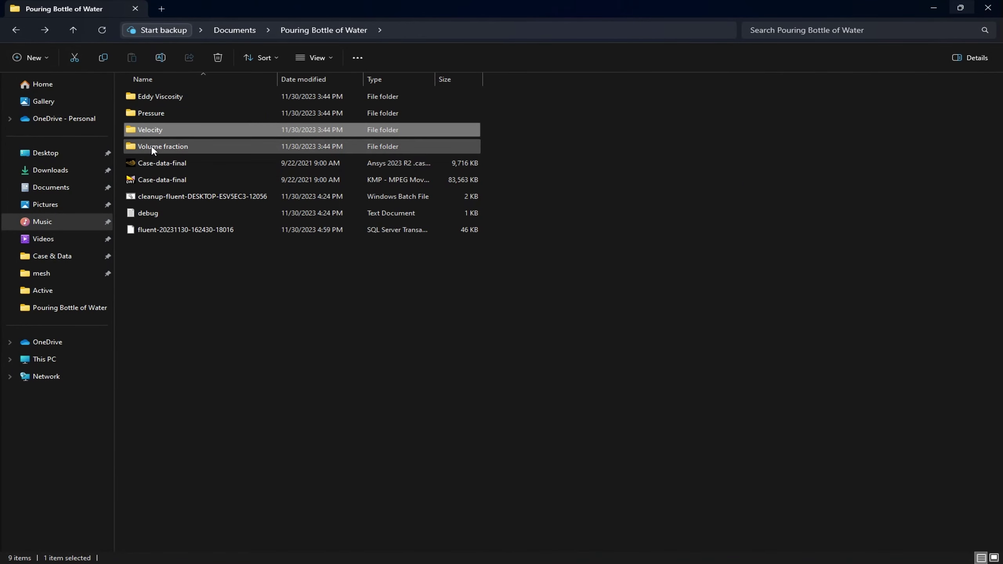
double_click(137, 147)
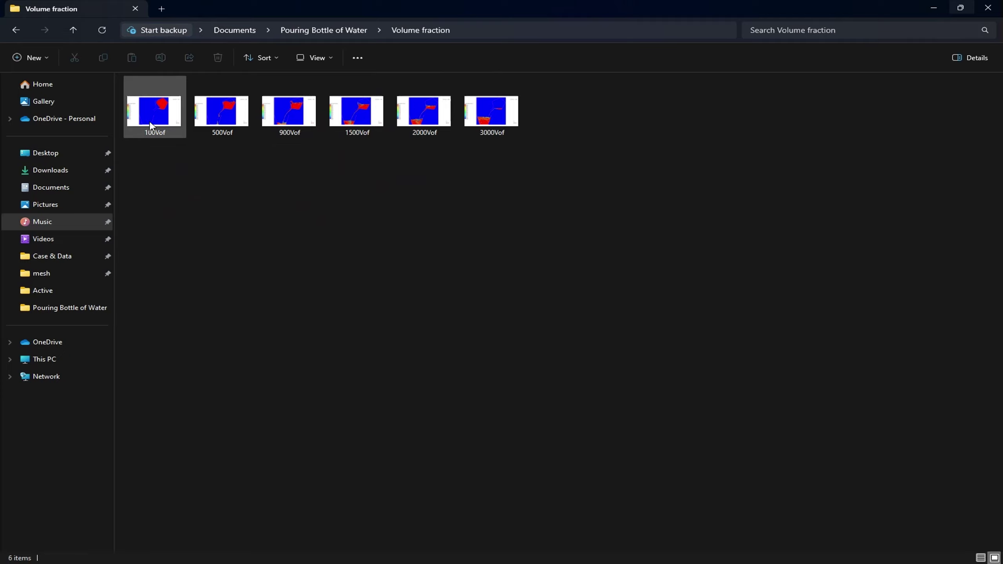
double_click(157, 121)
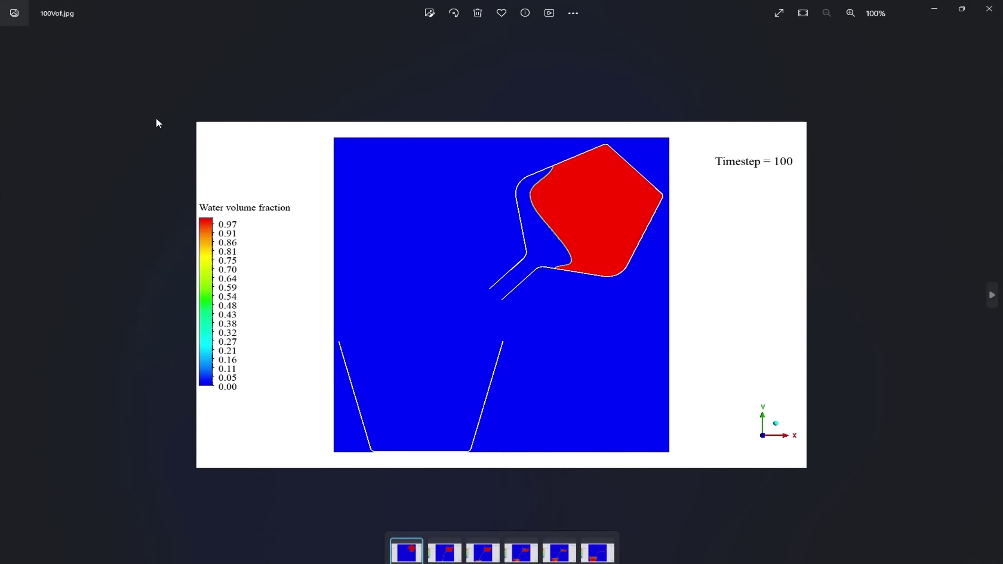
key("Right")
key("Right")
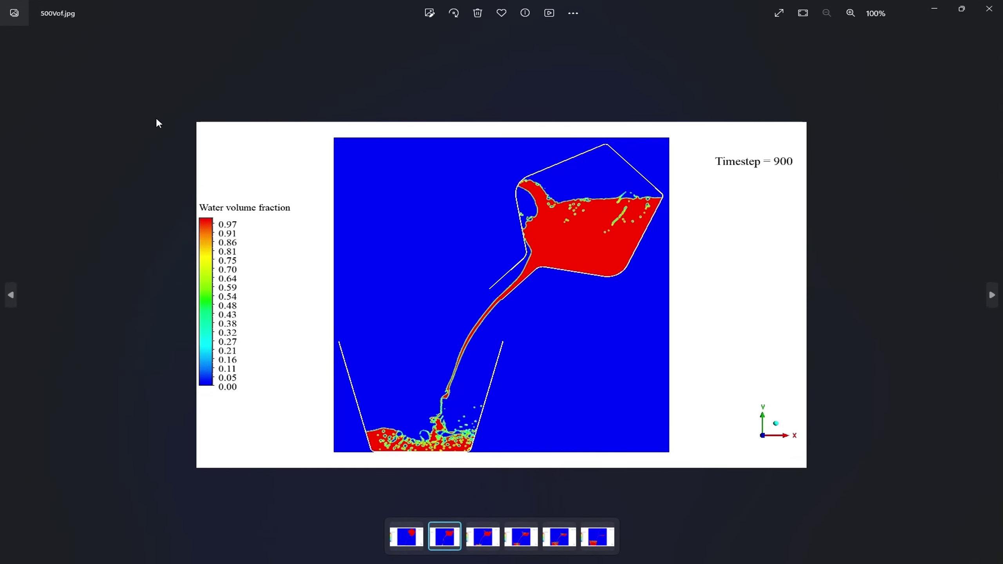
key("Right")
key("Right")
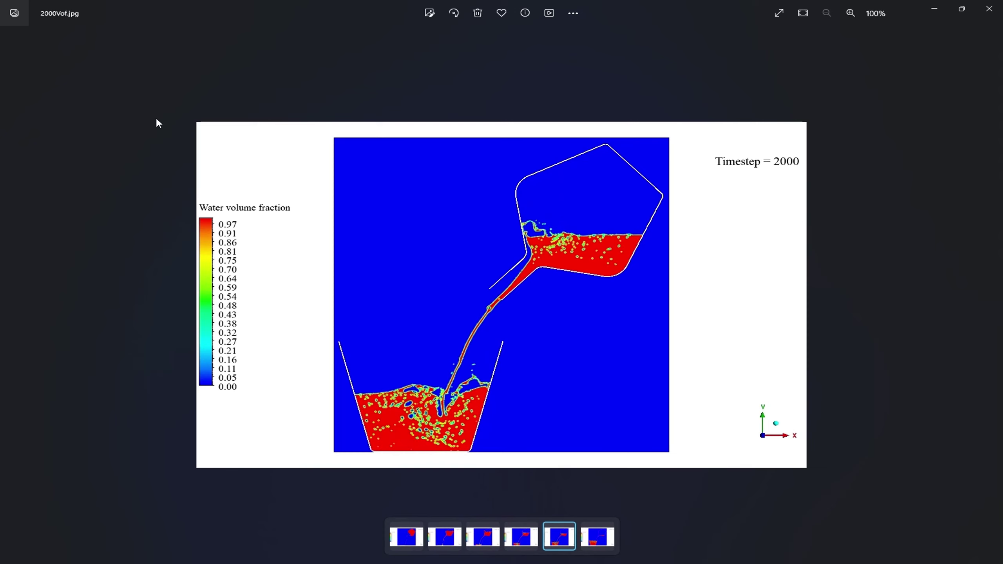
key("Right")
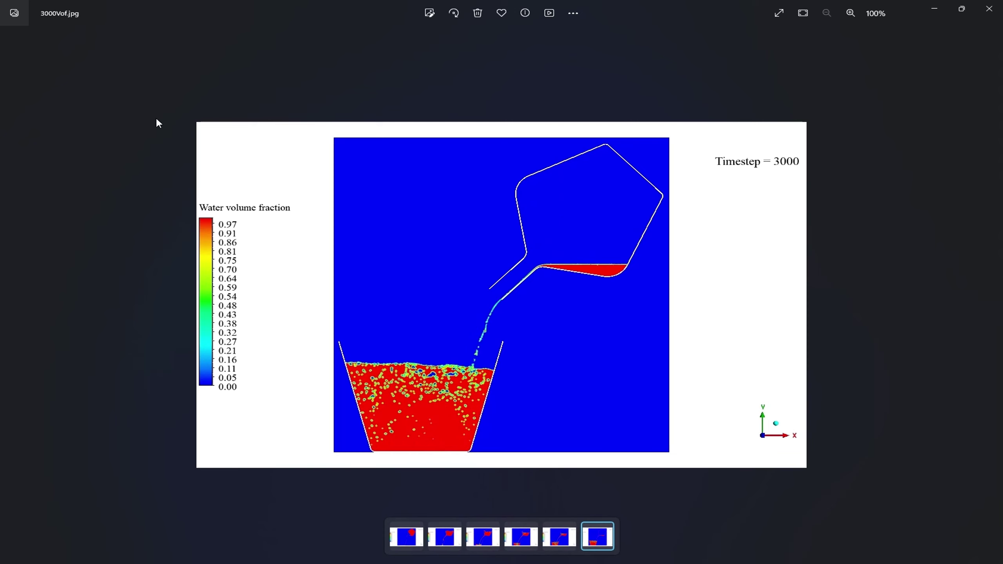
- Go back through the volume fraction images to timestep 900, compare them forward again, and close the image viewer
key("Left")
key("Left")
key("Left")
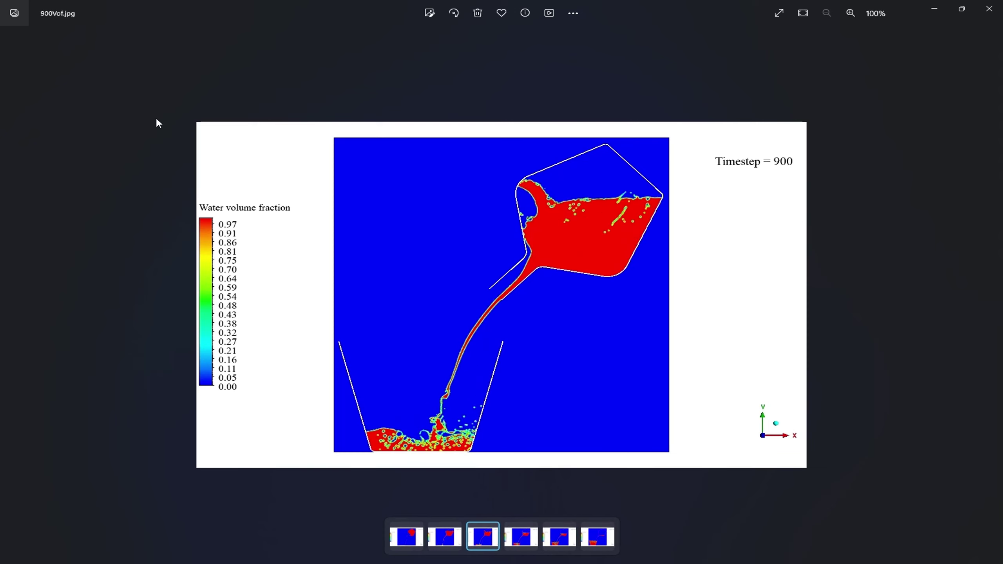
key("Right")
key("Right")
key("Right")
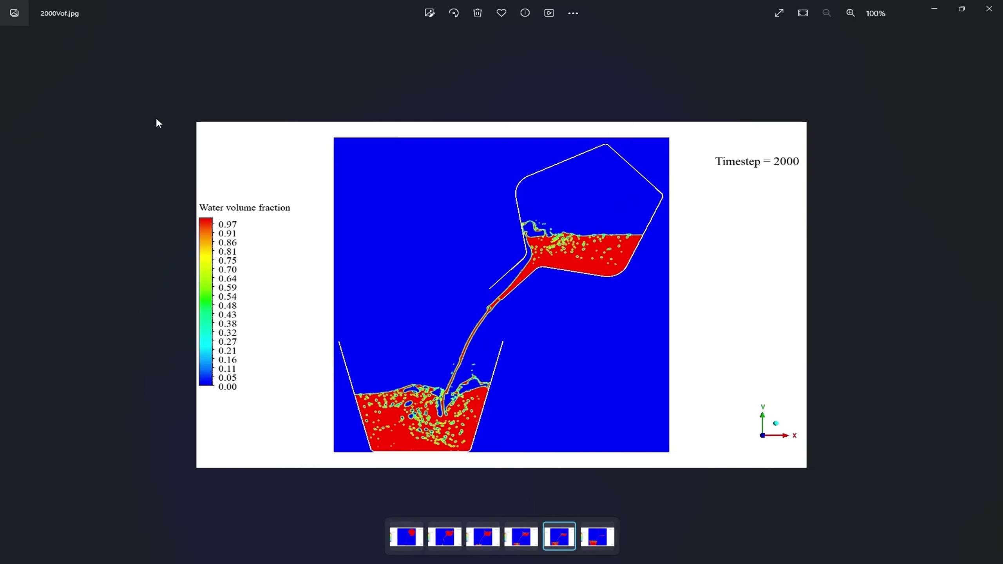
left_click(989, 8)
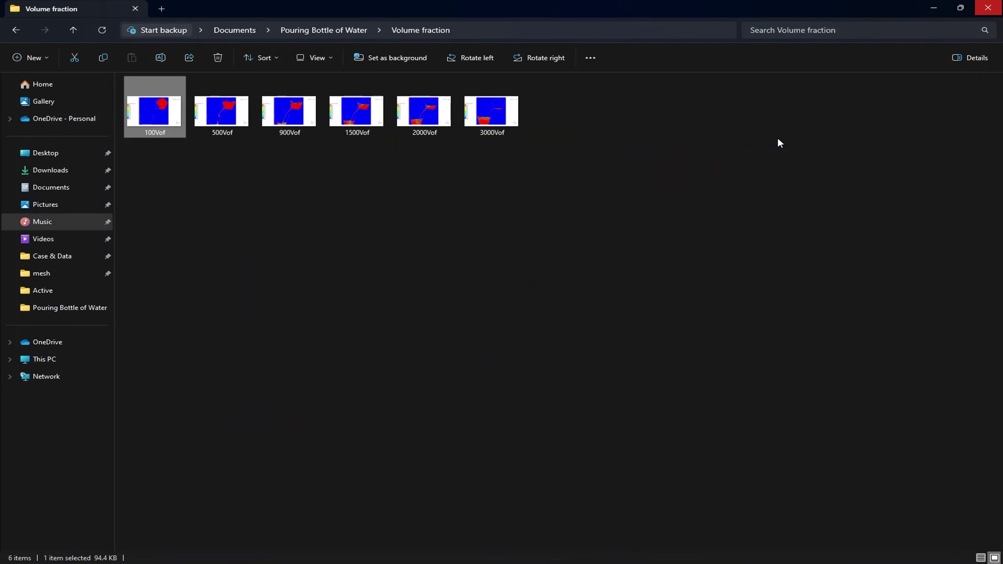
- Switch to Fluent and review the Save Picture resolution presets with Use Window Resolution turned off, closing the dialog without saving an image
key("alt+Tab")
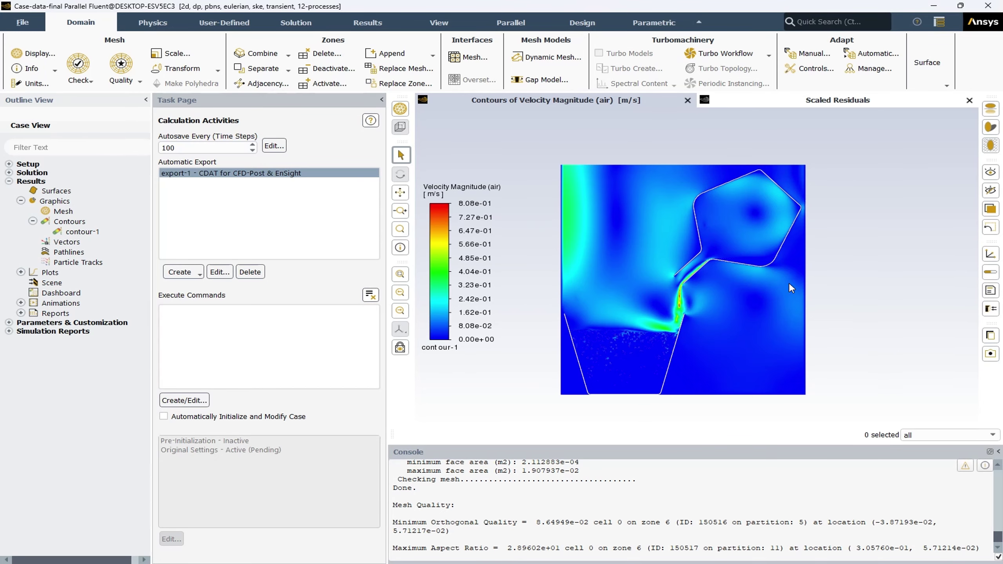
scroll(895, 267, "down", 1)
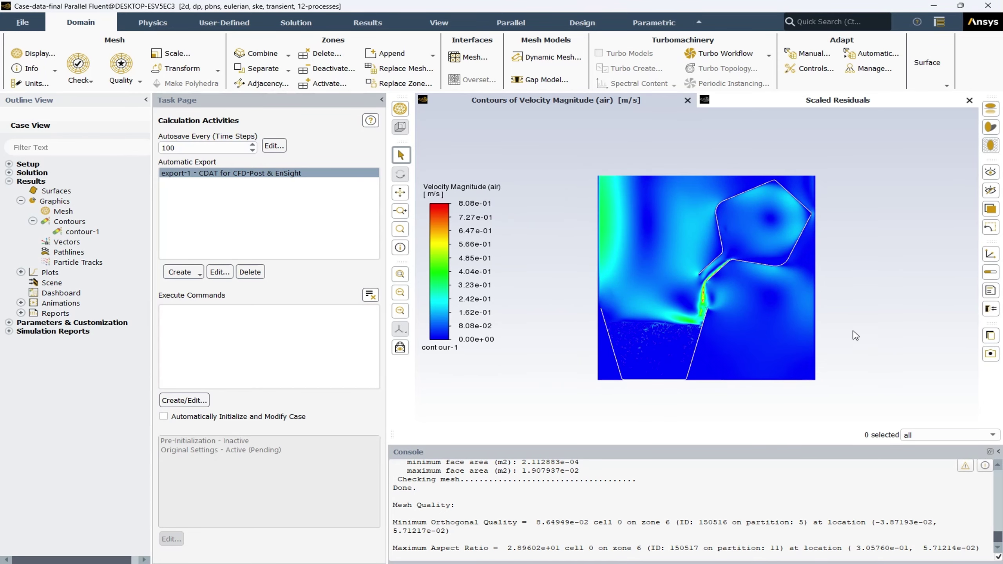
left_click(990, 355)
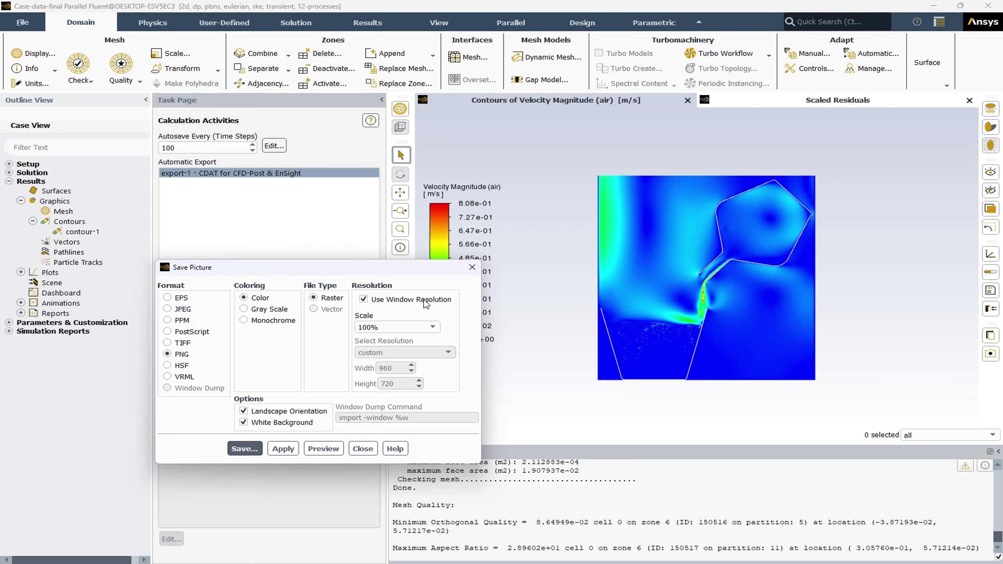
left_click(402, 306)
left_click(432, 353)
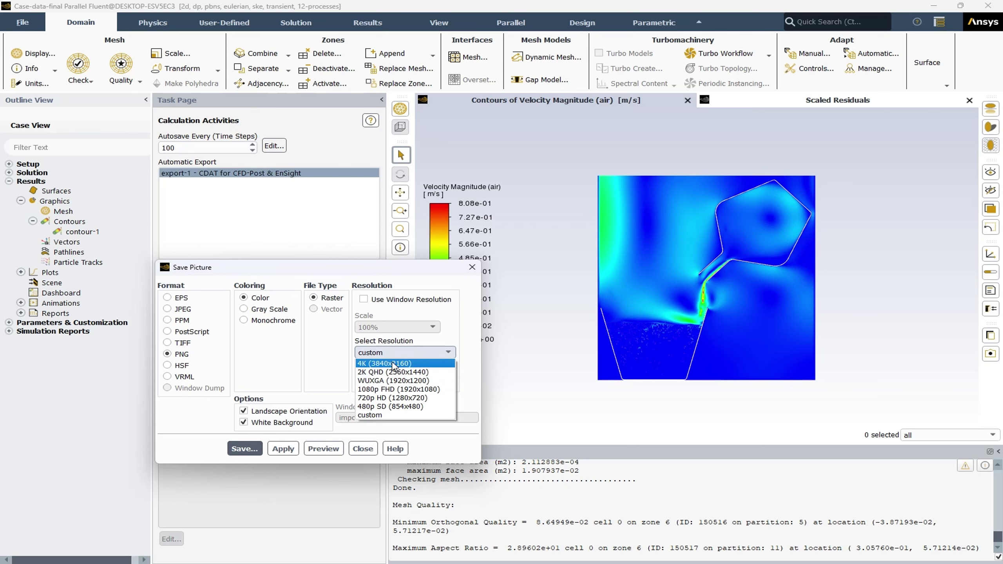
left_click(408, 355)
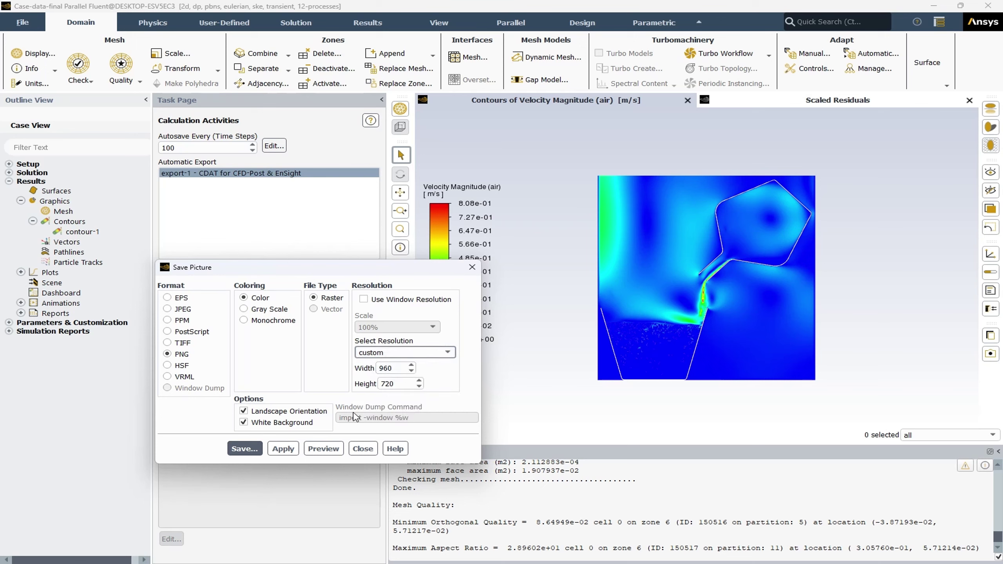
left_click(362, 448)
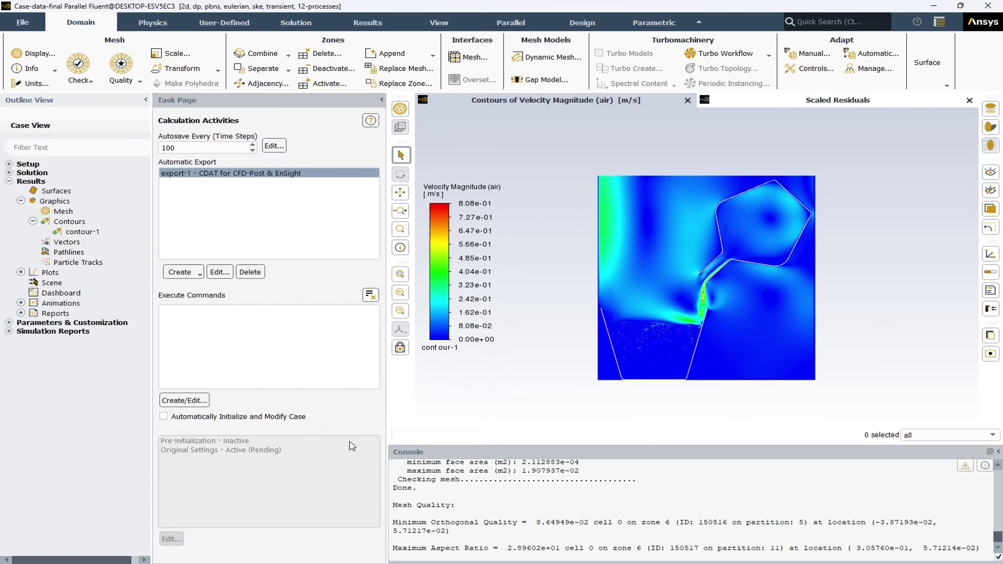
- Collapse the Graphics and Results branches of the case outline
left_click(20, 200)
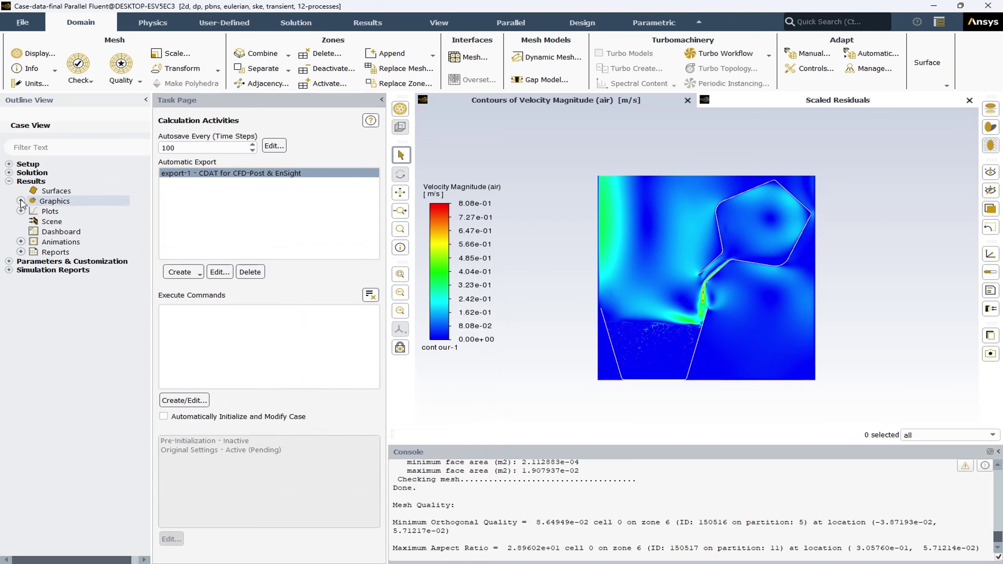
left_click(9, 181)
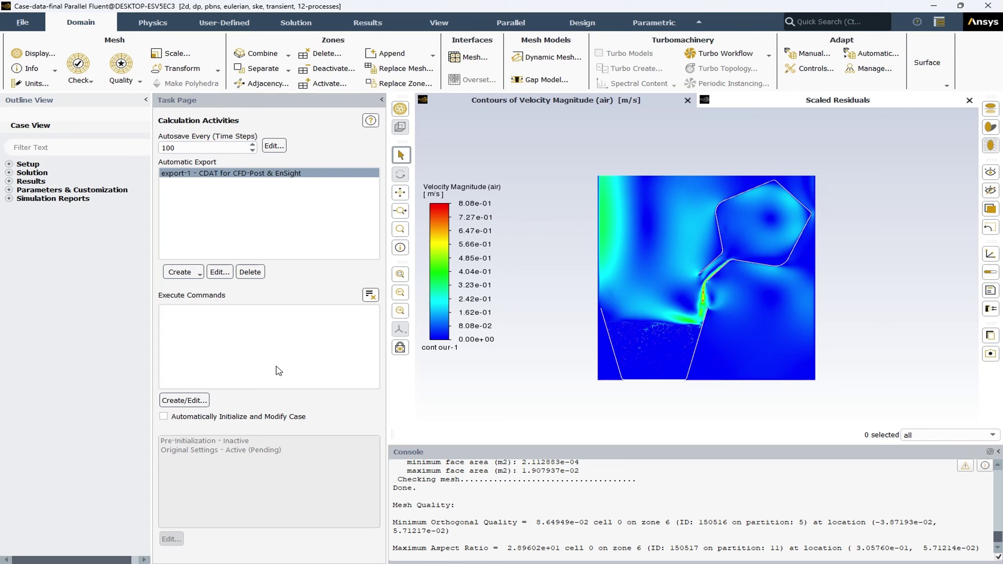